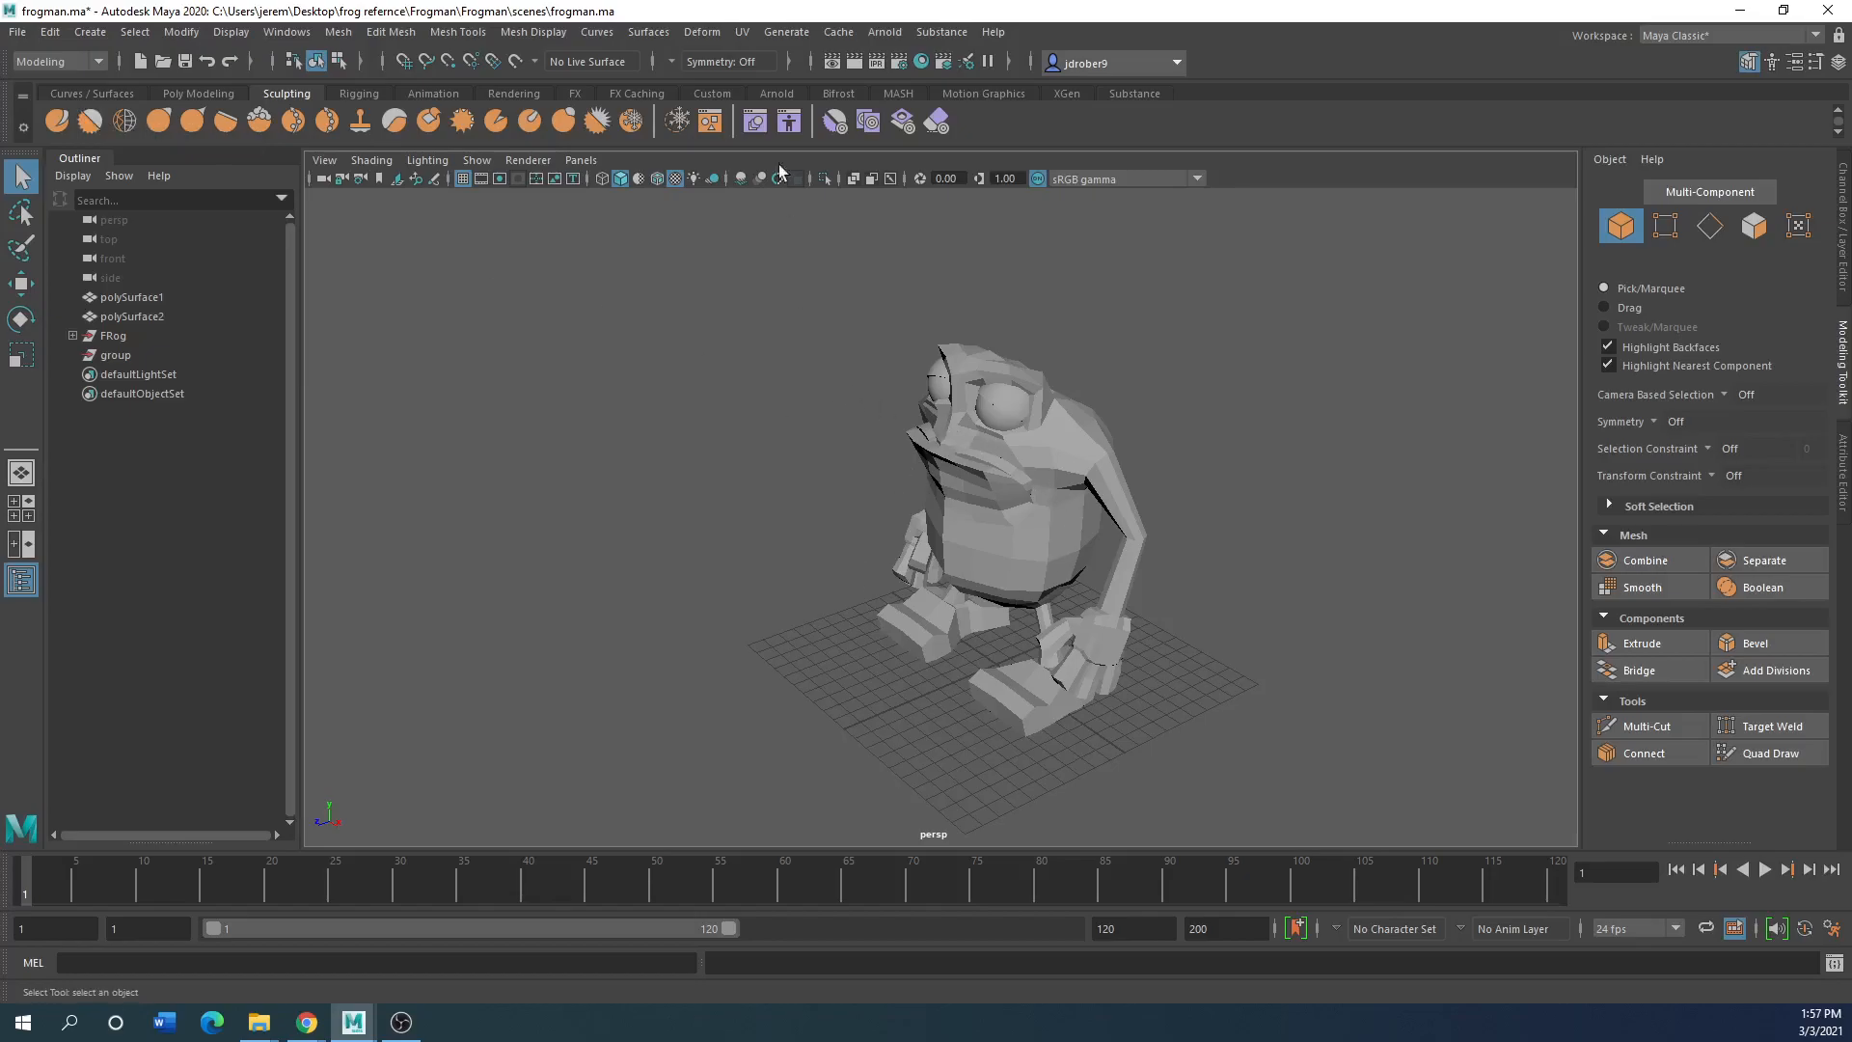
# Smooth the frog's body mesh with 2 divisions
pyautogui.moveTo(632, 12); pyautogui.dragTo(937, 245)
pyautogui.click(1145, 248)
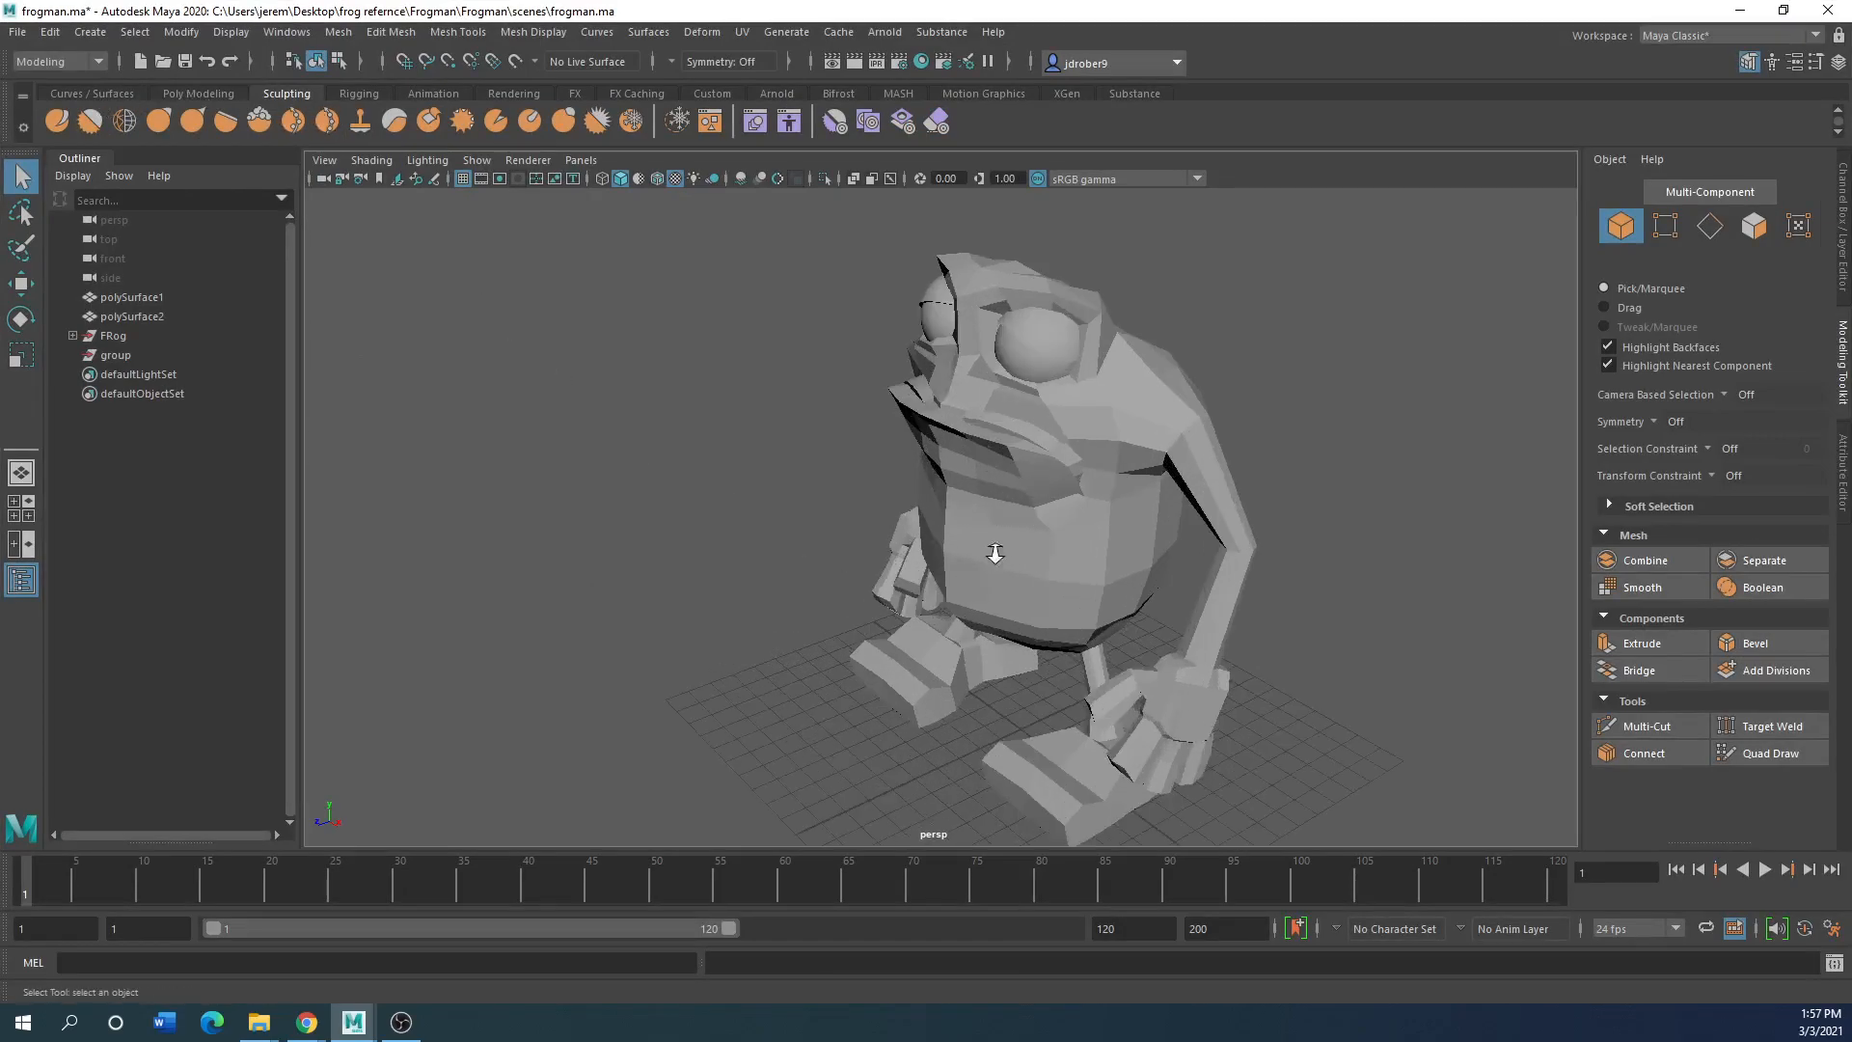
pyautogui.click(994, 550)
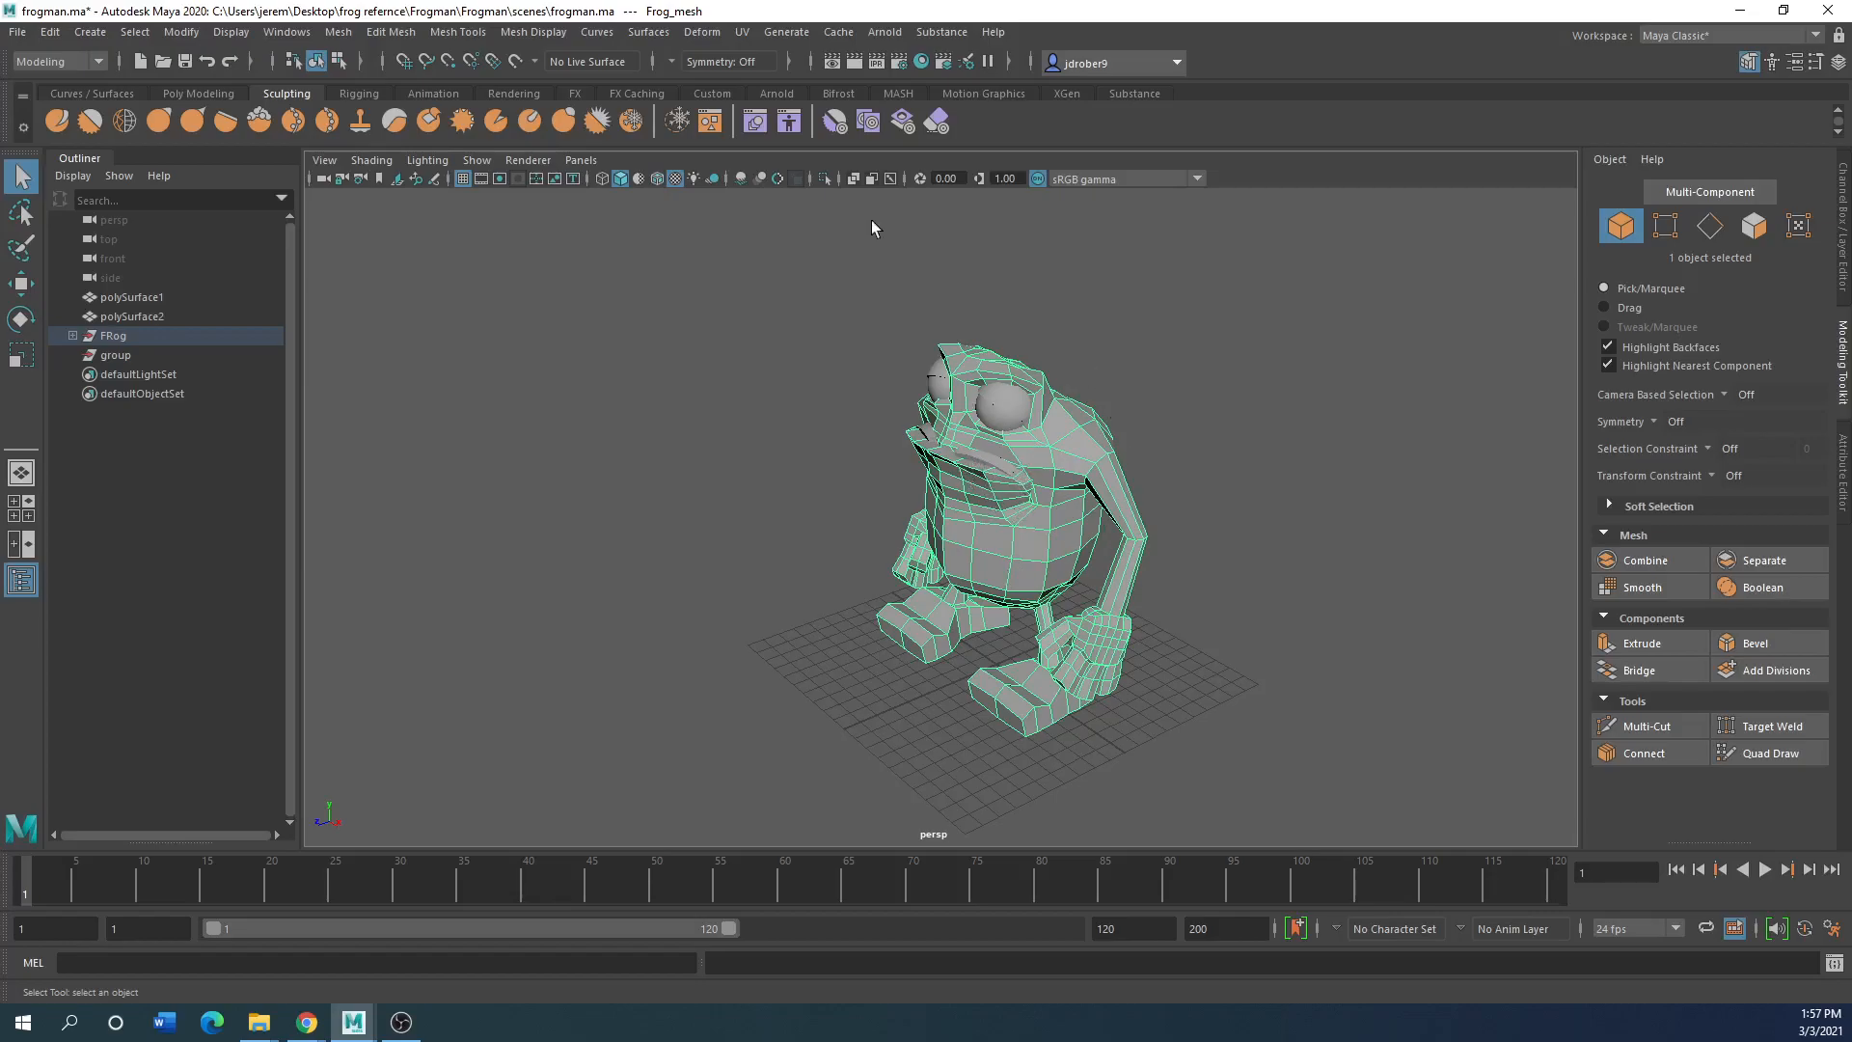
pyautogui.click(338, 32)
pyautogui.moveTo(369, 85)
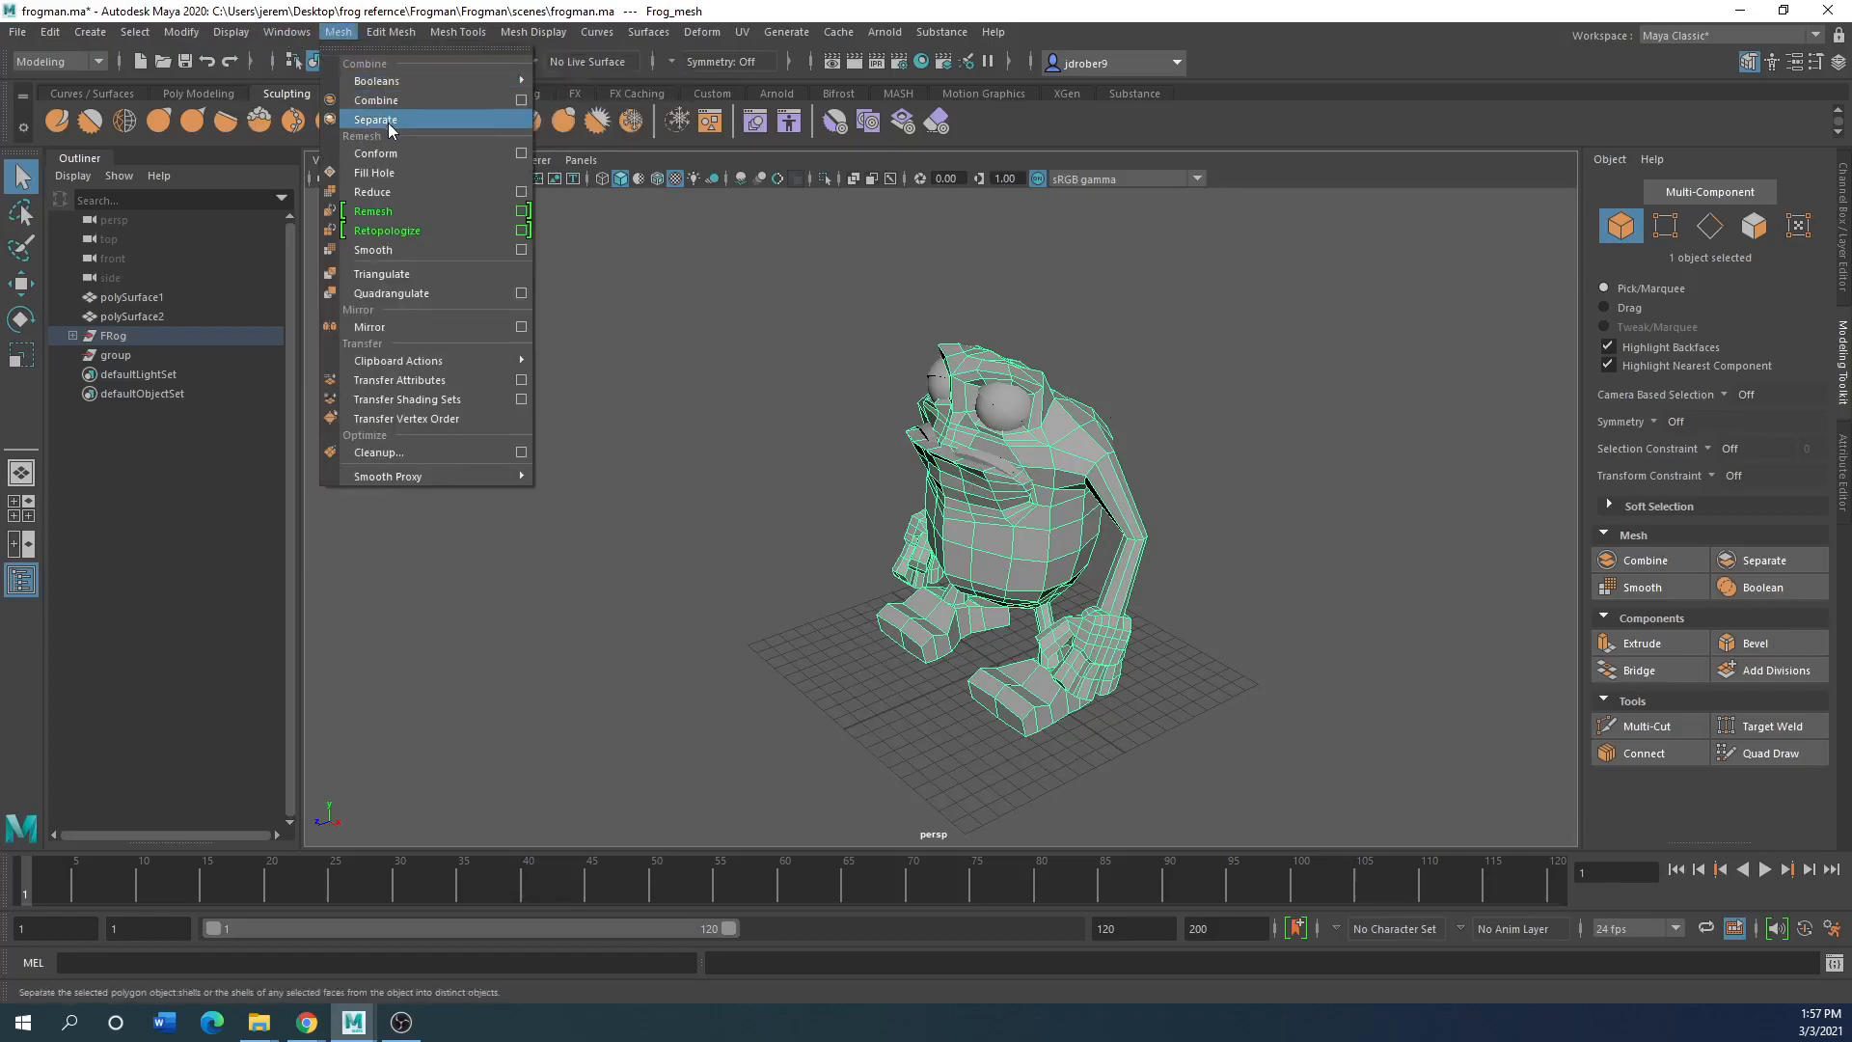
pyautogui.click(385, 253)
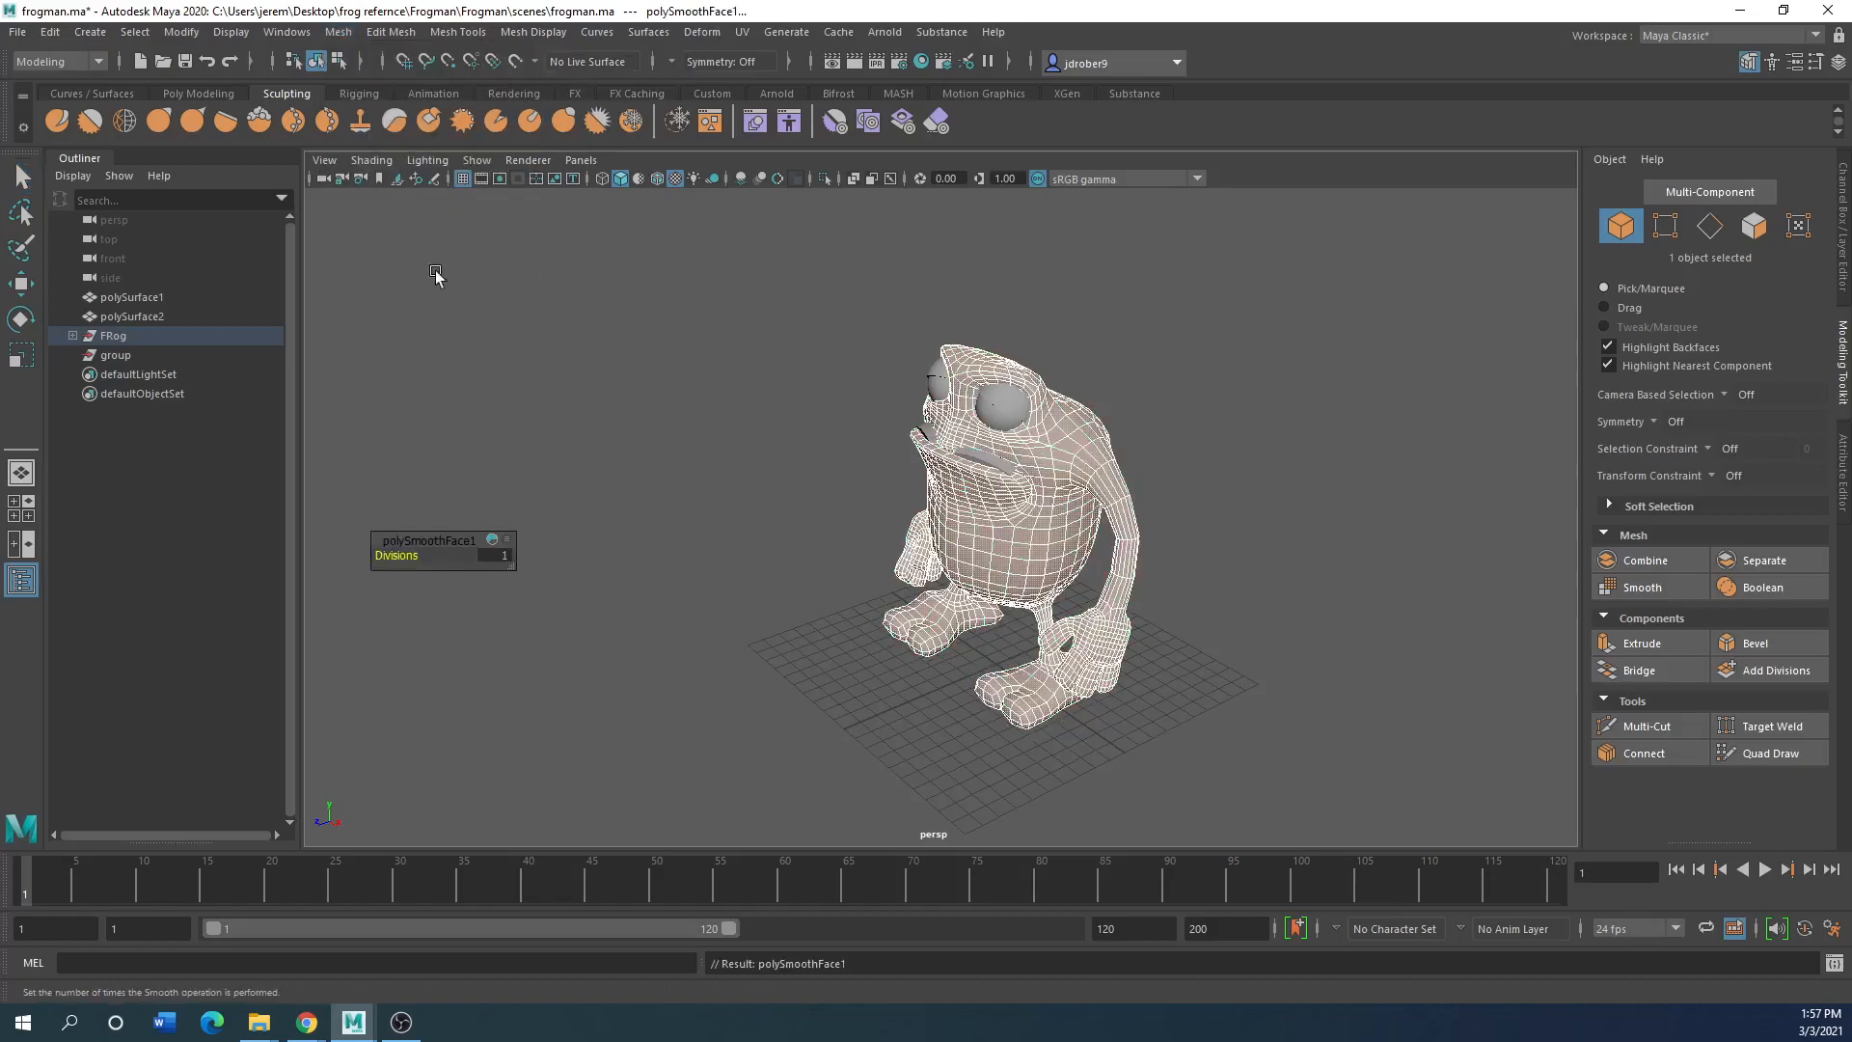
pyautogui.click(497, 557)
pyautogui.write('2')
pyautogui.press('Return')
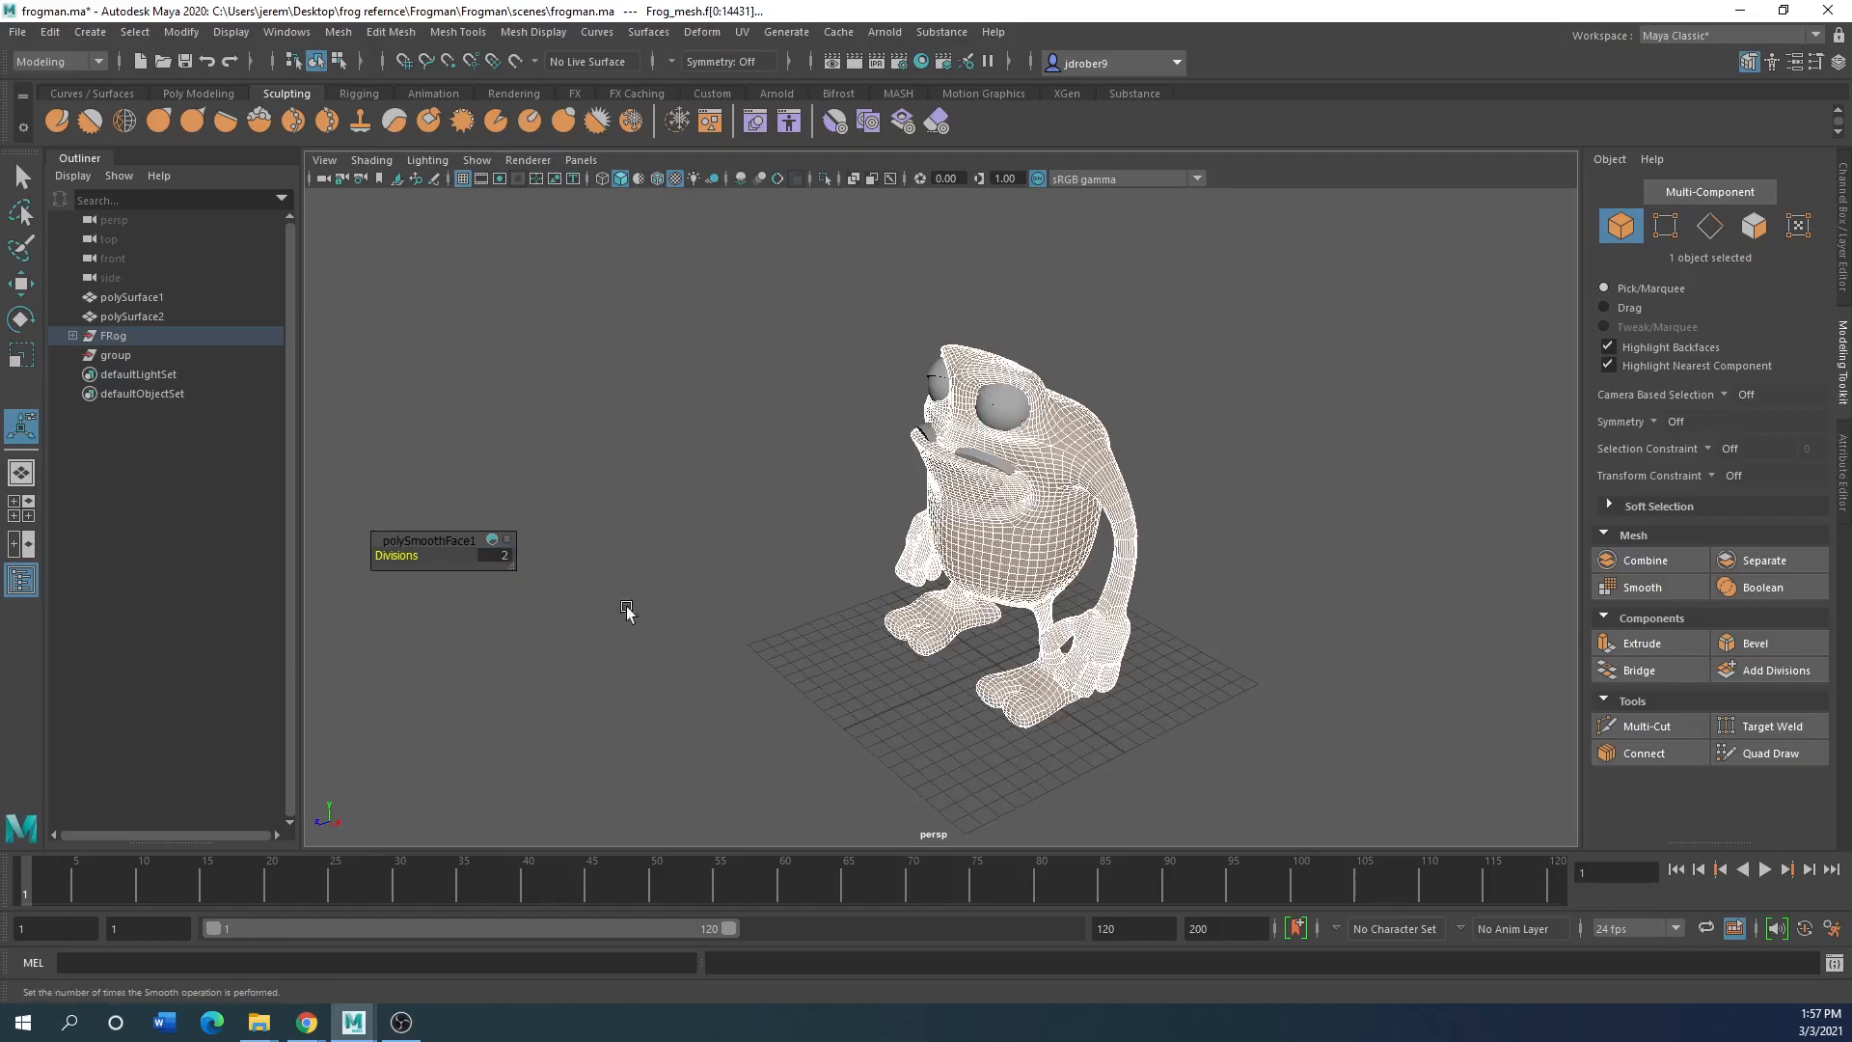
# Select the smoothed frog mesh and sculpt rough freehand strokes on its belly and back with the Sculpt tool
pyautogui.click(772, 627)
pyautogui.click(1026, 530)
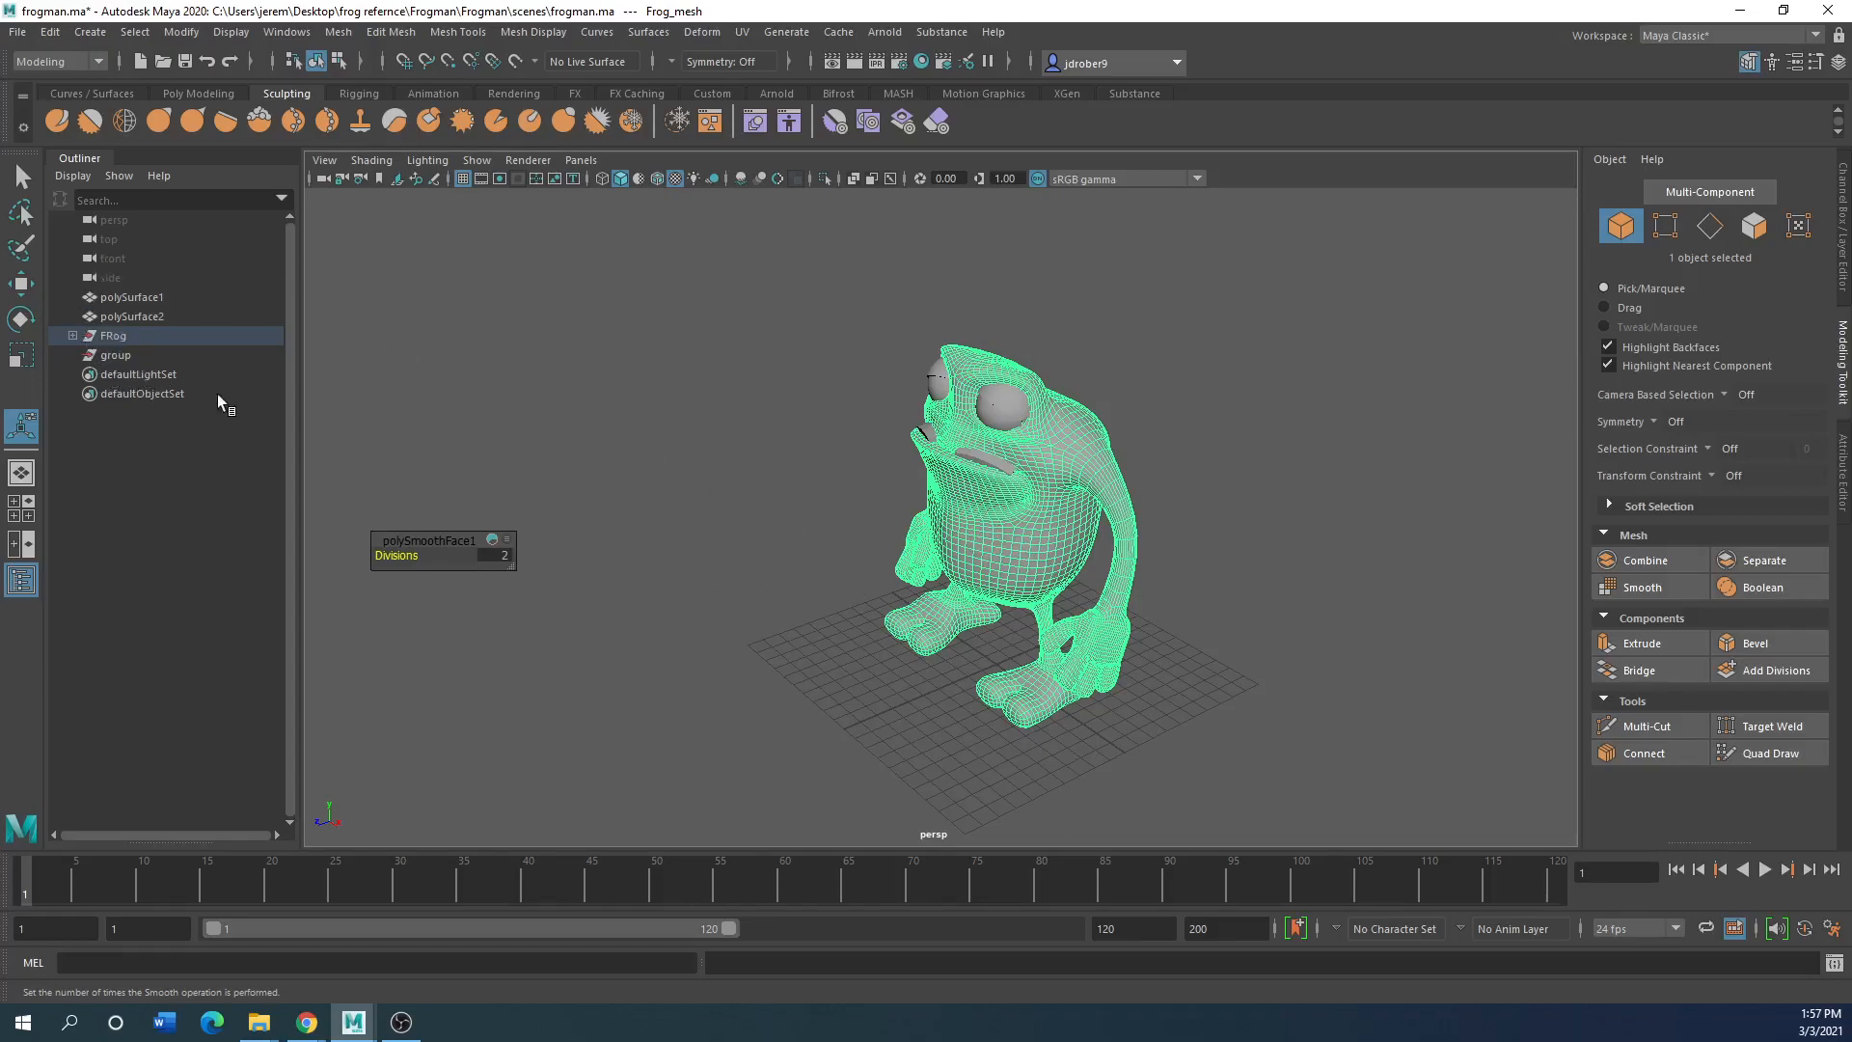
pyautogui.click(58, 121)
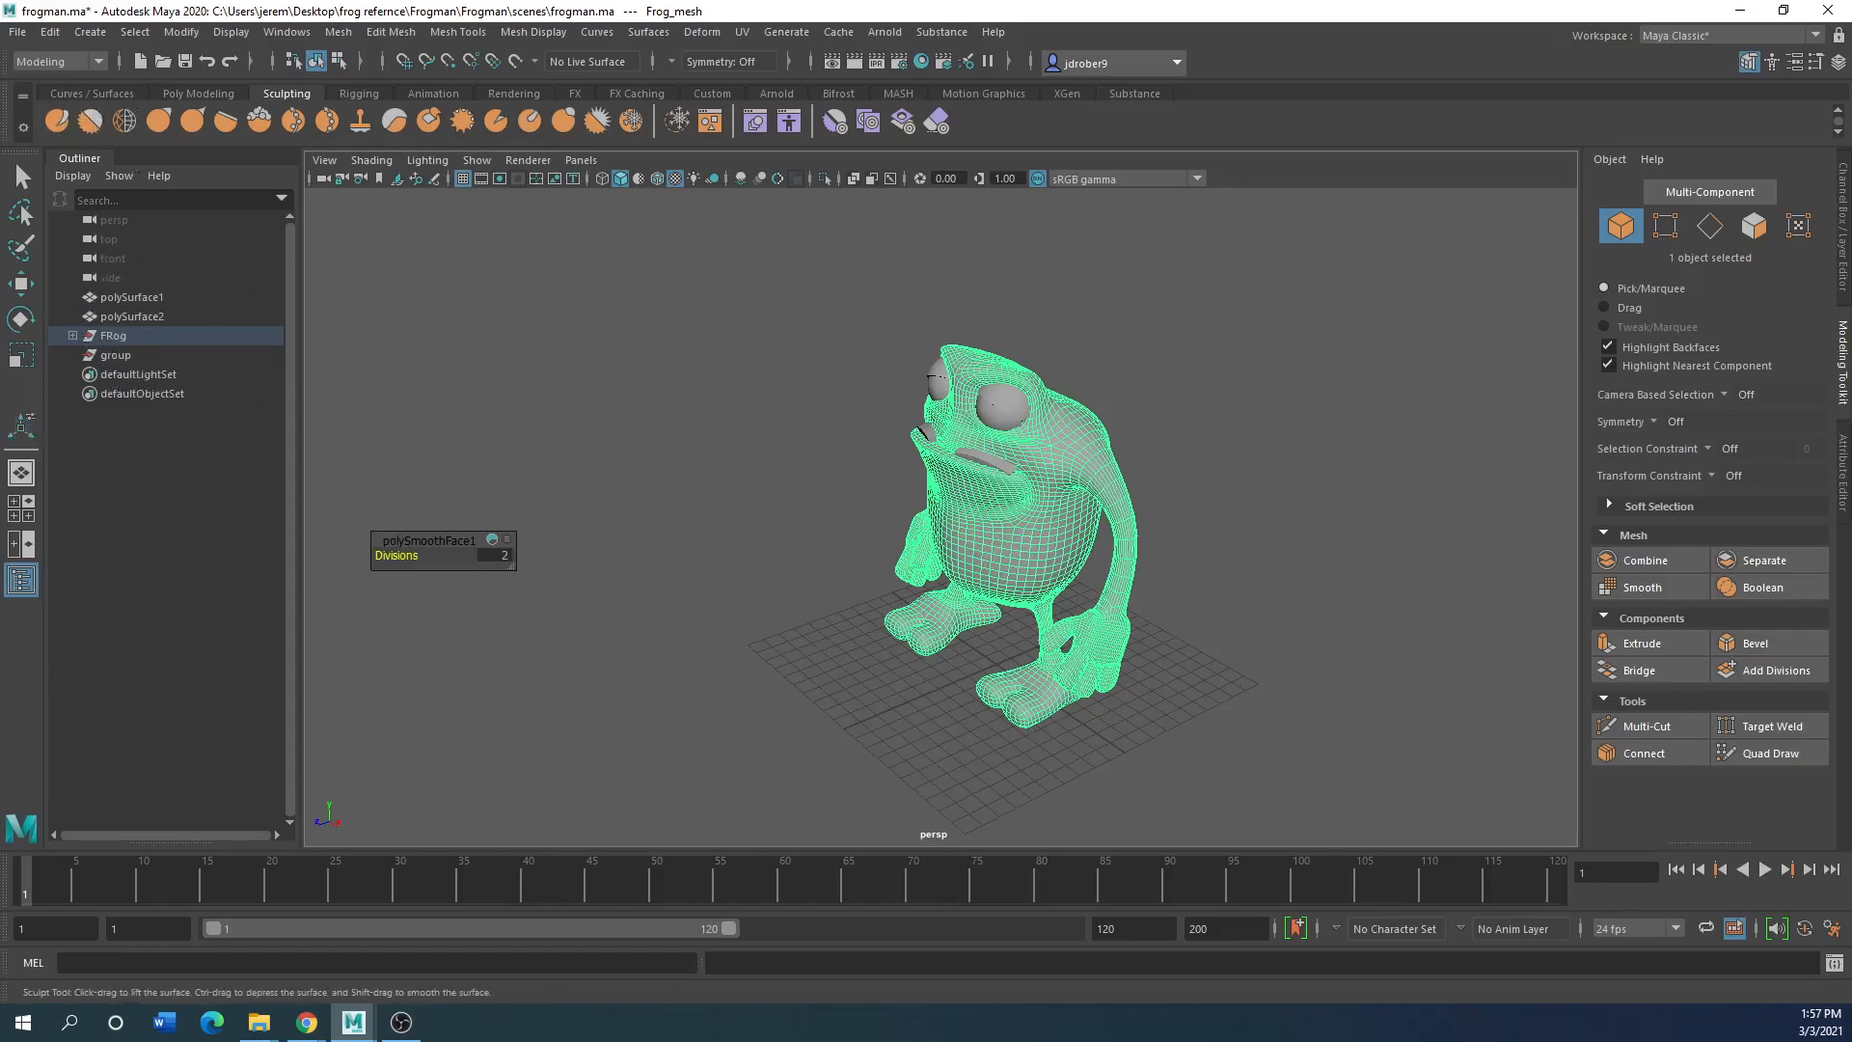
pyautogui.scroll(3, 1093, 535)
pyautogui.scroll(2, 1093, 535)
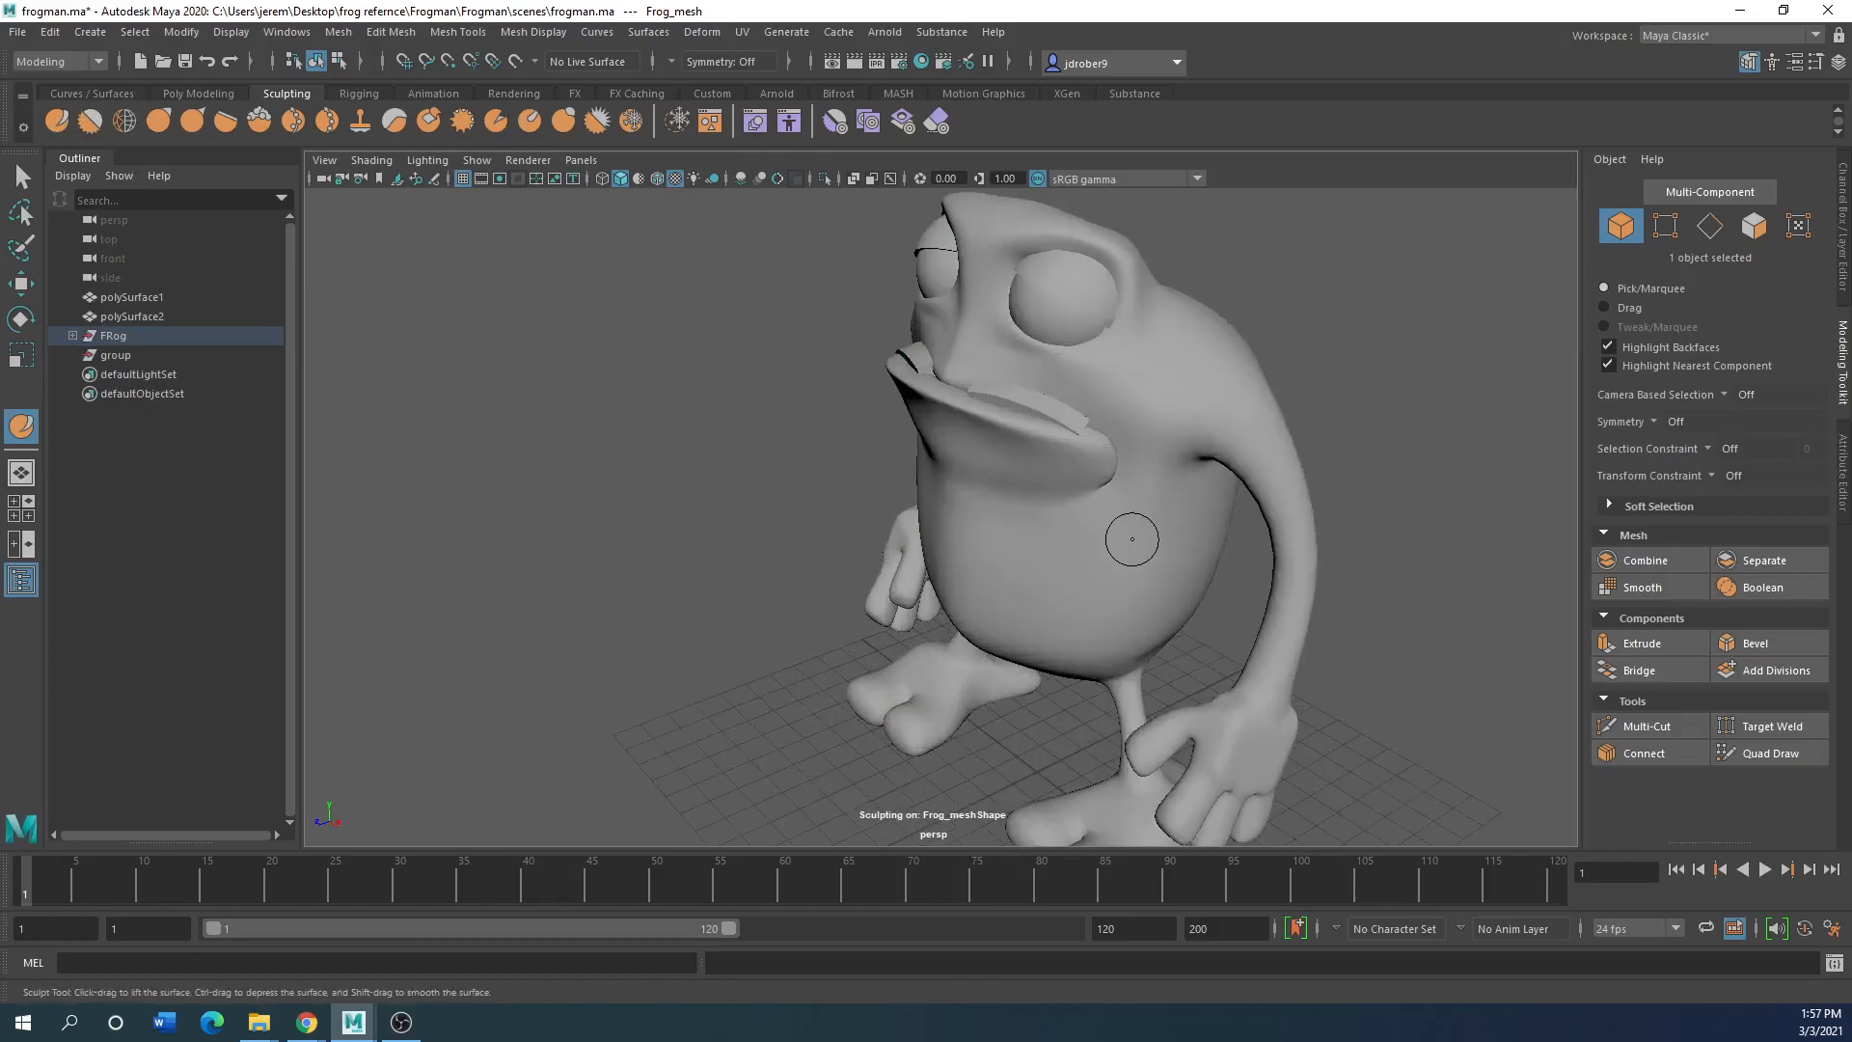
pyautogui.scroll(-2, 1132, 539)
pyautogui.moveTo(1084, 526)
pyautogui.keyDown('alt'); pyautogui.mouseDown()
pyautogui.moveTo(827, 530)
pyautogui.moveTo(805, 579)
pyautogui.moveTo(893, 579)
pyautogui.moveTo(785, 558)
pyautogui.moveTo(806, 613)
pyautogui.mouseUp(); pyautogui.keyUp('alt')
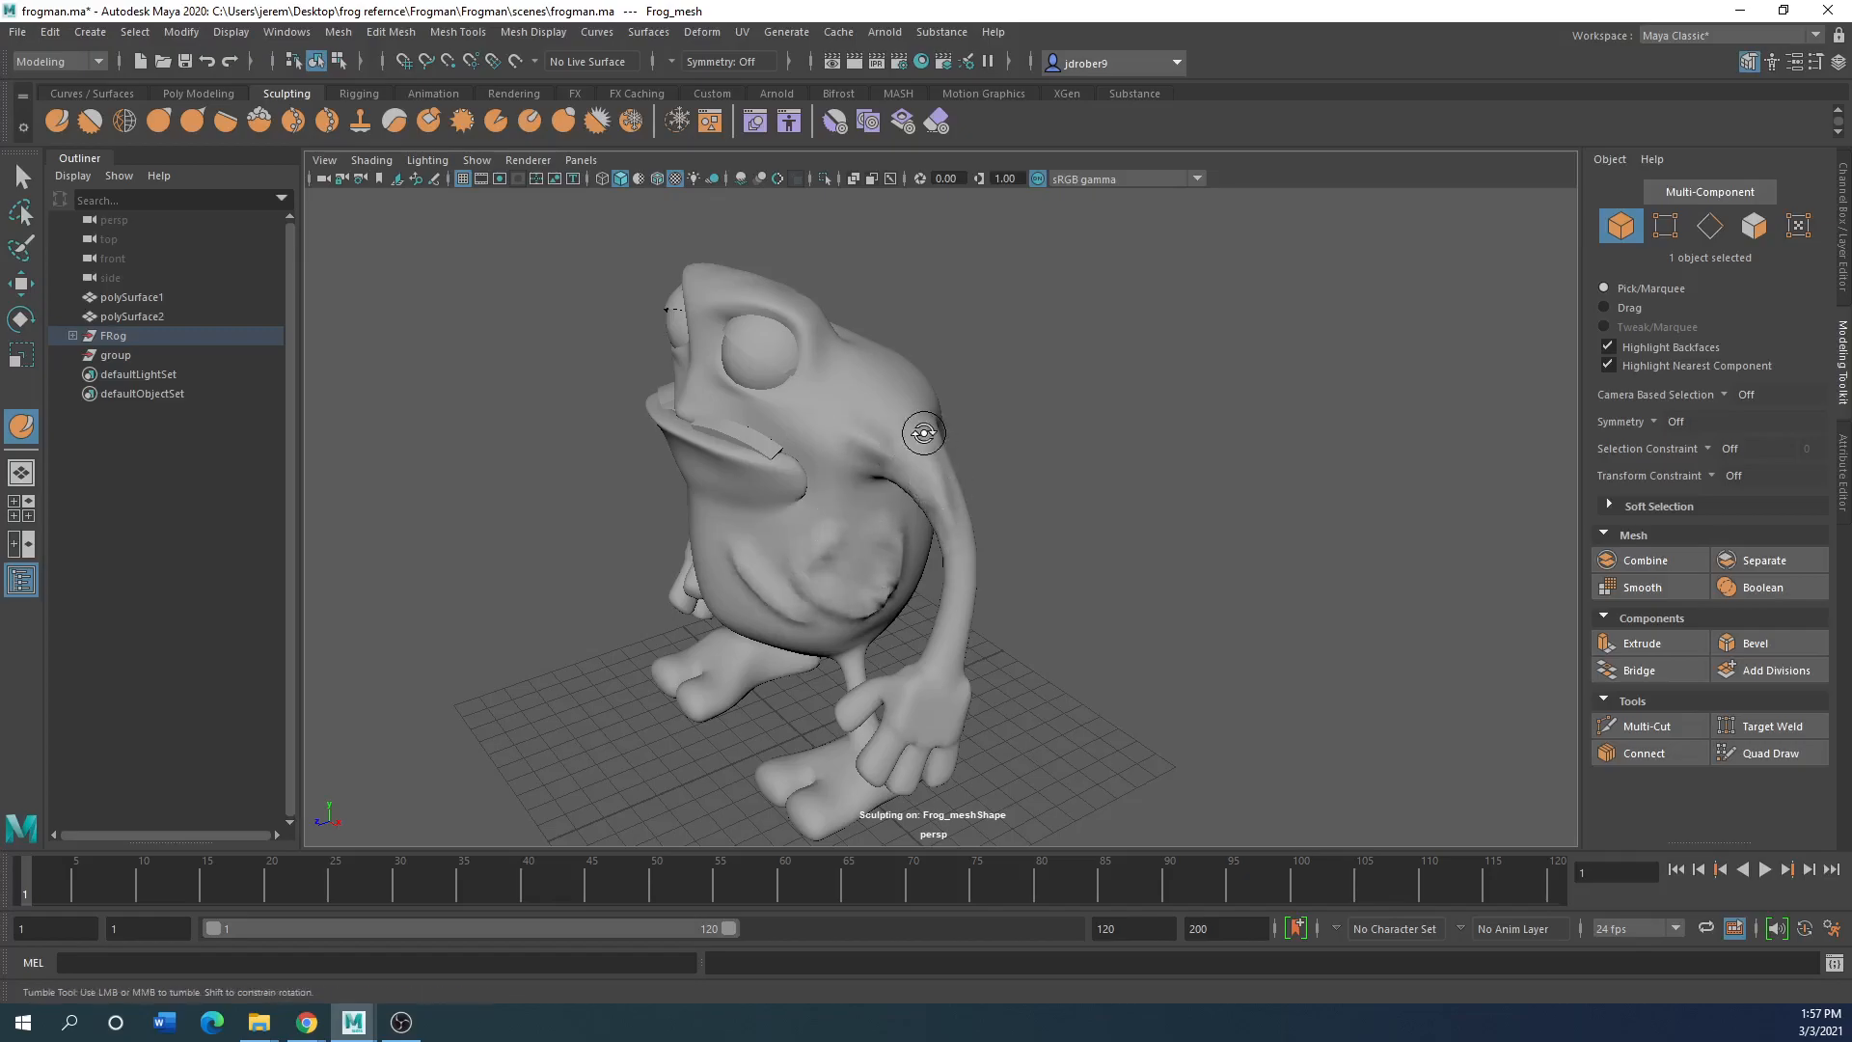
pyautogui.keyDown('alt'); pyautogui.moveTo(931, 440); pyautogui.dragTo(714, 430); pyautogui.keyUp('alt')
pyautogui.moveTo(948, 288); pyautogui.dragTo(834, 395)
pyautogui.moveTo(907, 393)
pyautogui.mouseDown()
pyautogui.moveTo(967, 386)
pyautogui.moveTo(870, 495)
pyautogui.moveTo(980, 294)
pyautogui.moveTo(881, 248)
pyautogui.moveTo(818, 377)
pyautogui.moveTo(835, 458)
pyautogui.moveTo(754, 350)
pyautogui.mouseUp()
pyautogui.keyDown('alt'); pyautogui.moveTo(883, 356); pyautogui.dragTo(1175, 278); pyautogui.keyUp('alt')
pyautogui.moveTo(879, 398)
pyautogui.keyDown('alt'); pyautogui.mouseDown()
pyautogui.moveTo(1003, 495)
pyautogui.moveTo(1072, 431)
pyautogui.moveTo(998, 516)
pyautogui.moveTo(883, 451)
pyautogui.moveTo(771, 467)
pyautogui.moveTo(903, 587)
pyautogui.mouseUp(); pyautogui.keyUp('alt')
# Switch to Mudbox, dismiss the Welcome window and maximize the main window
pyautogui.moveTo(801, 19); pyautogui.dragTo(0, 251)
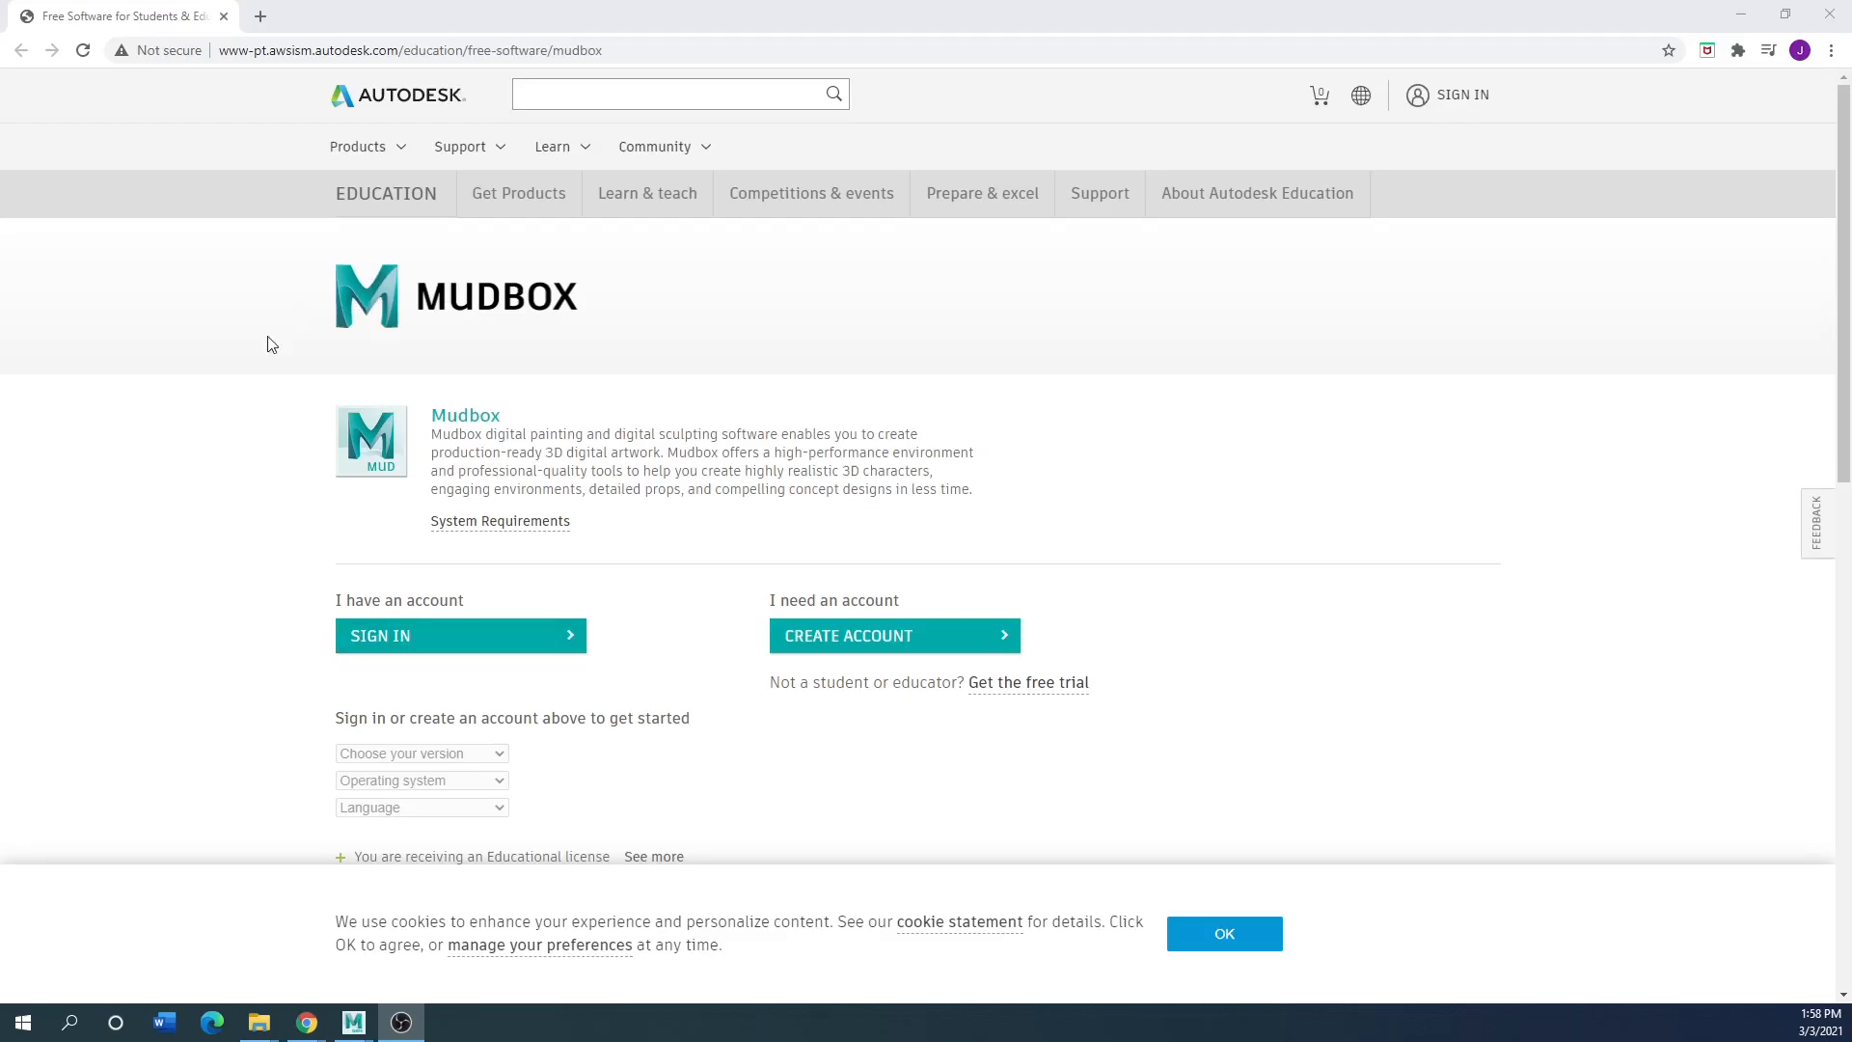
pyautogui.moveTo(409, 14); pyautogui.dragTo(656, 168)
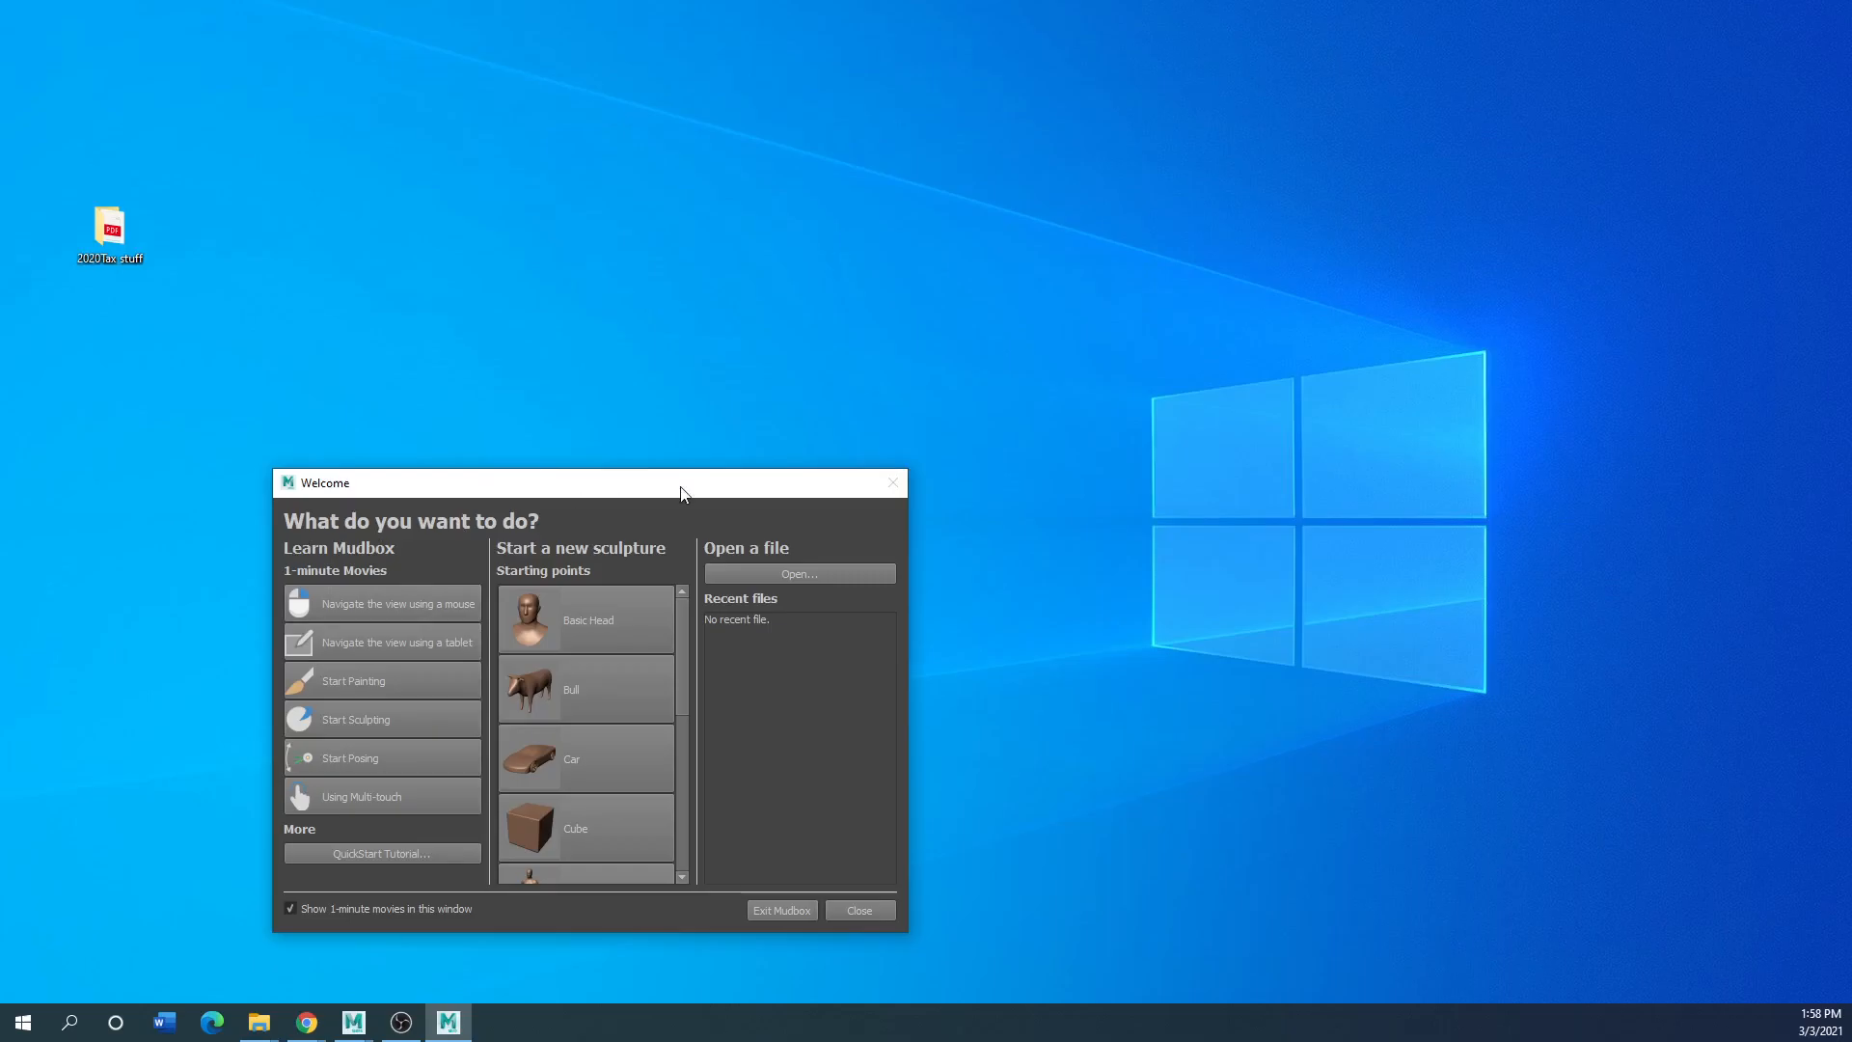
pyautogui.click(875, 911)
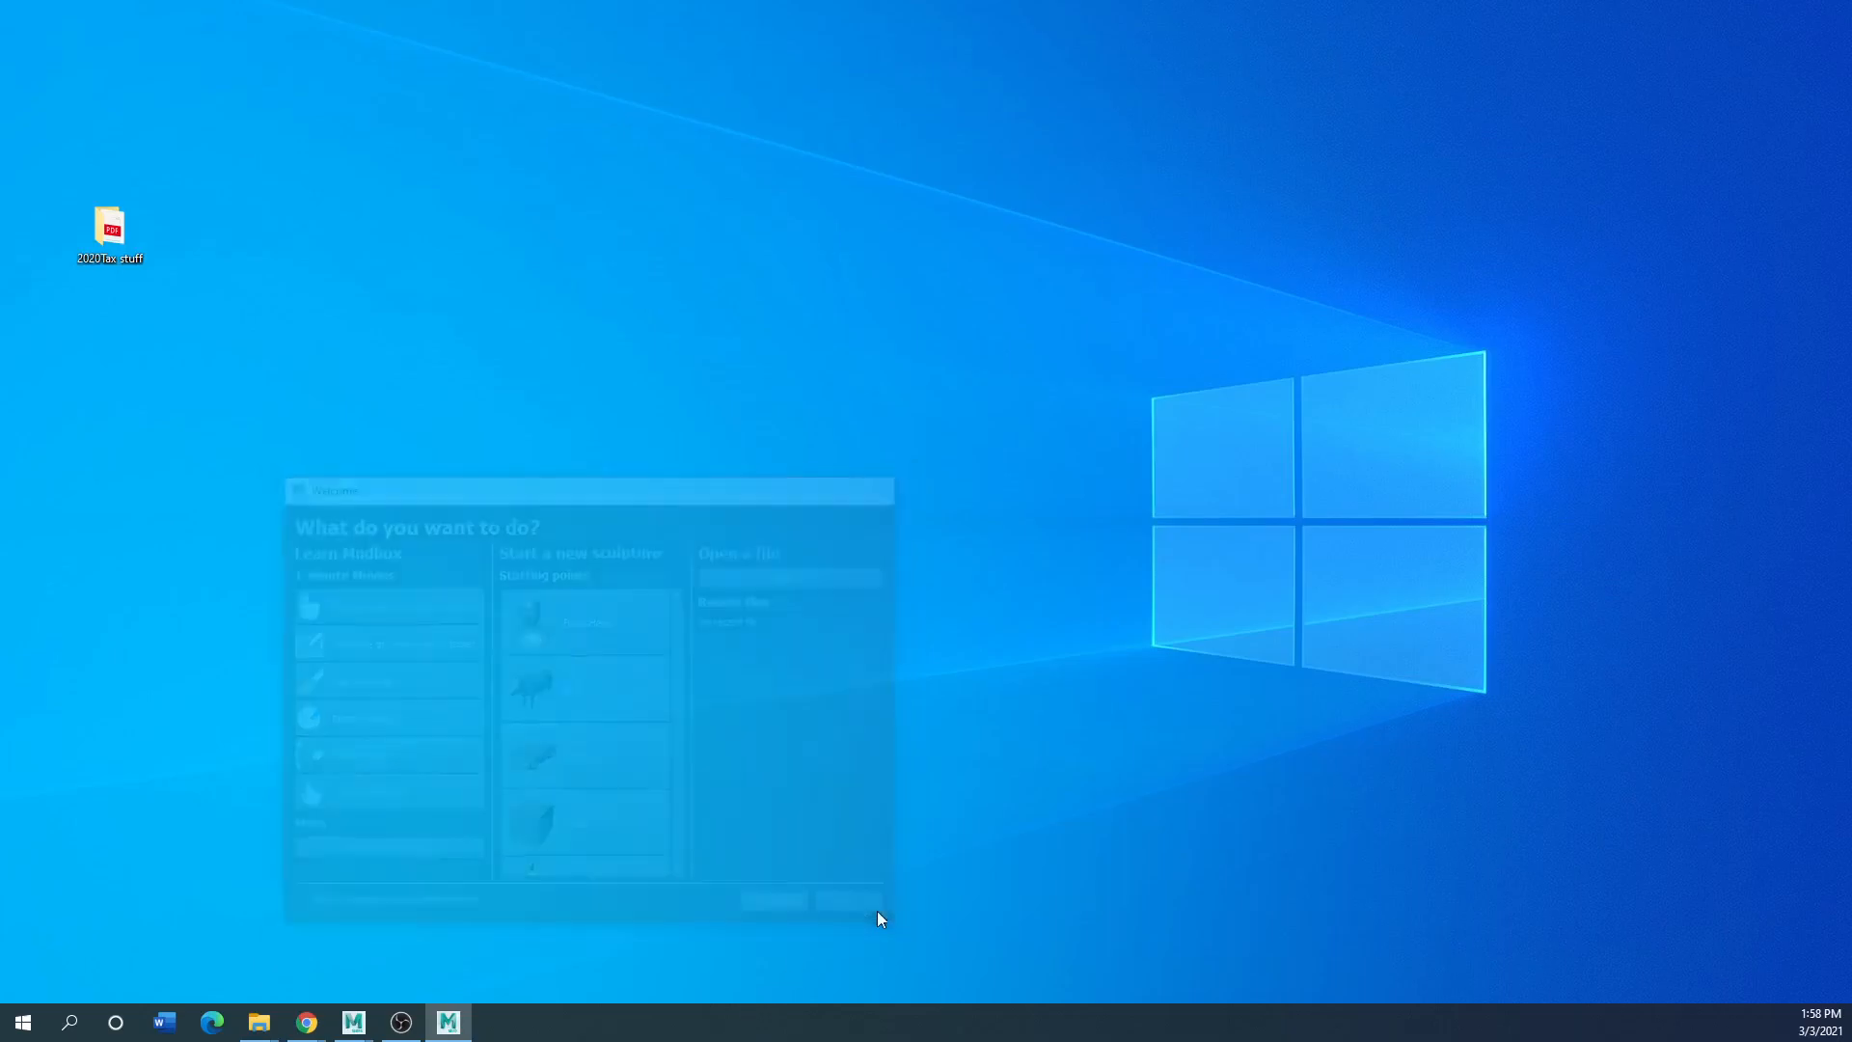
pyautogui.moveTo(0, 253); pyautogui.dragTo(645, 258)
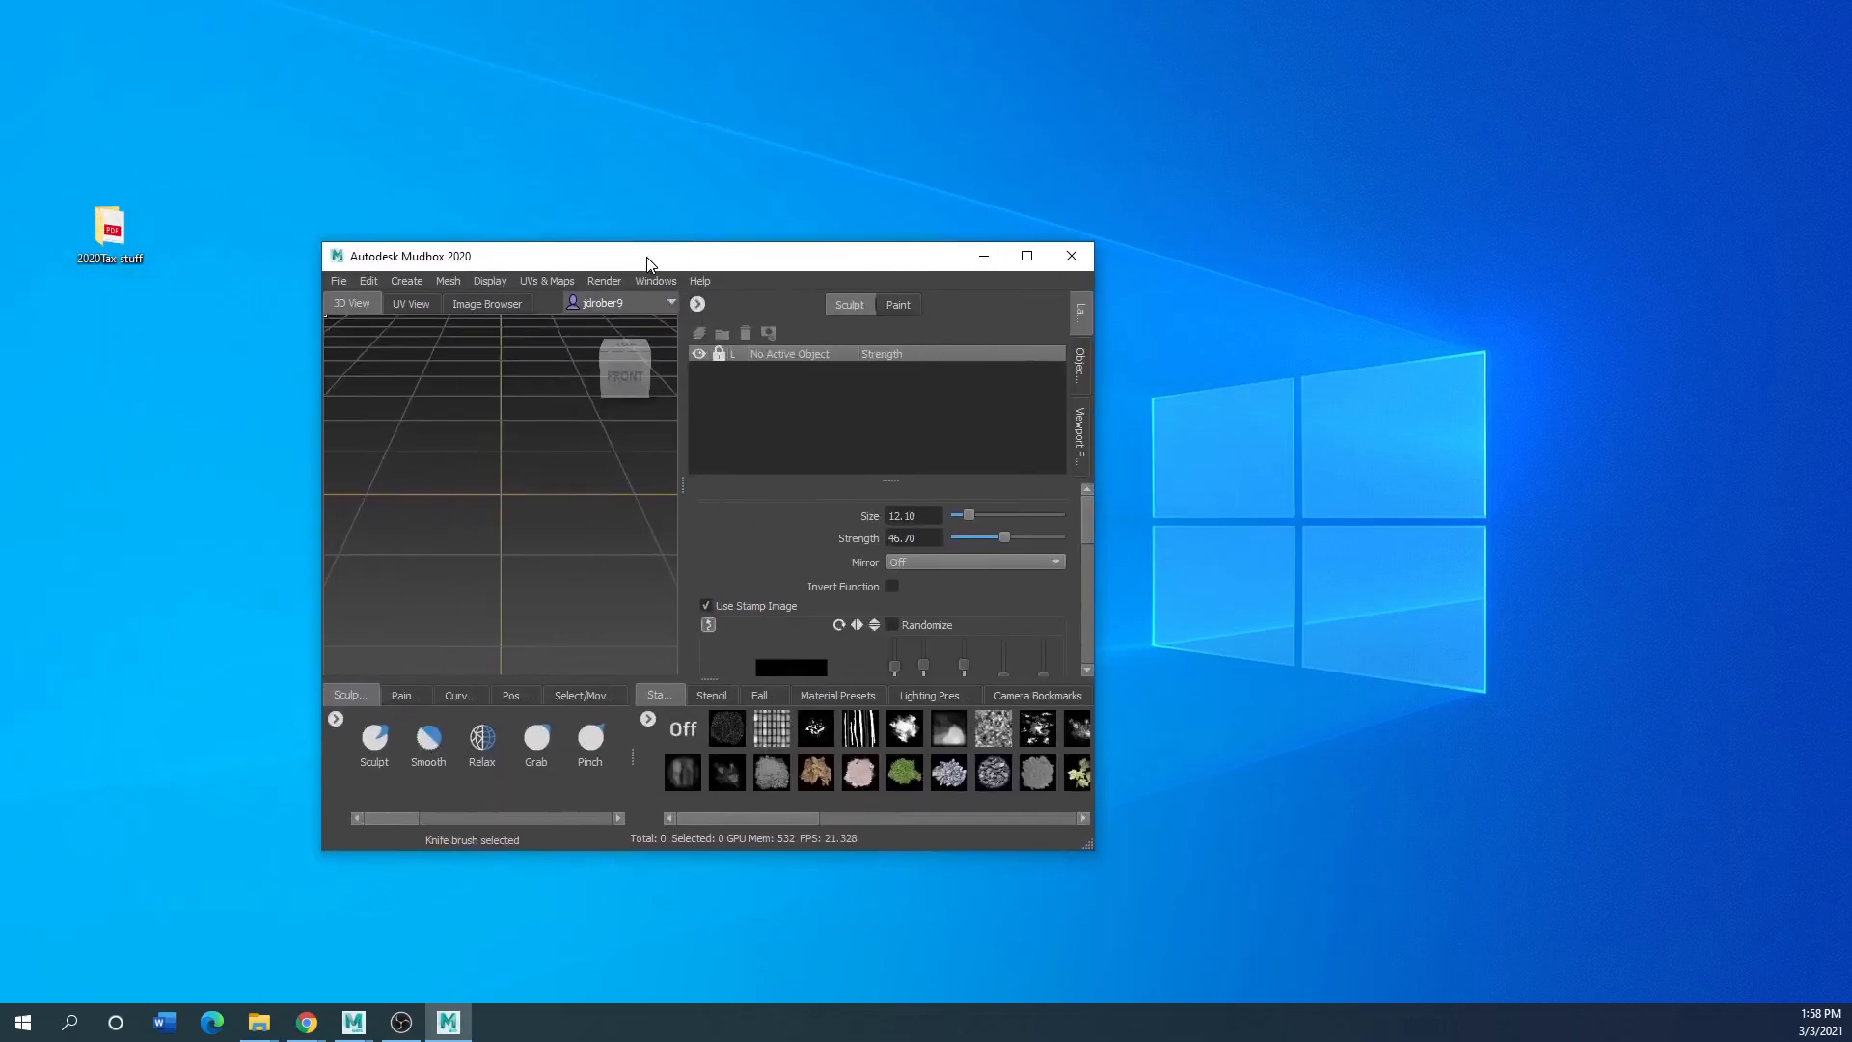
pyautogui.click(1029, 256)
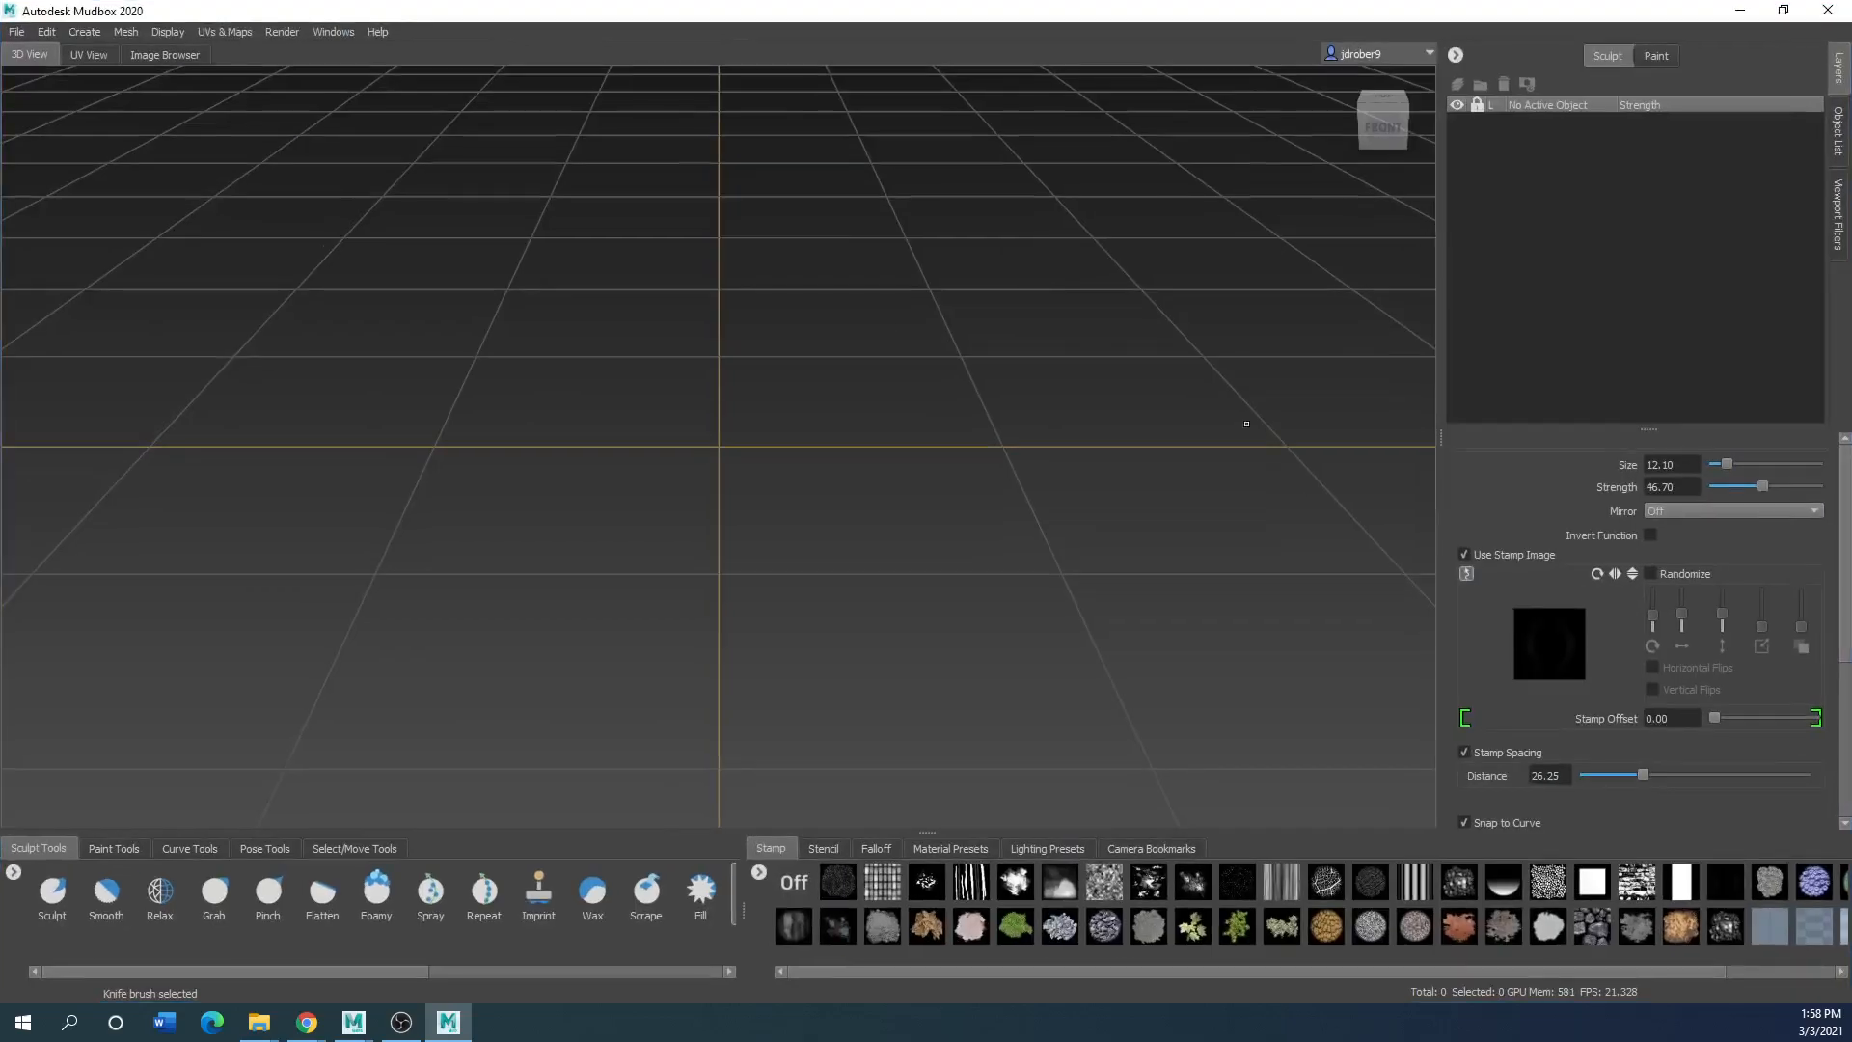
# Create a new scene and start a sculpture from the Sphere starting point
pyautogui.click(14, 33)
pyautogui.click(33, 52)
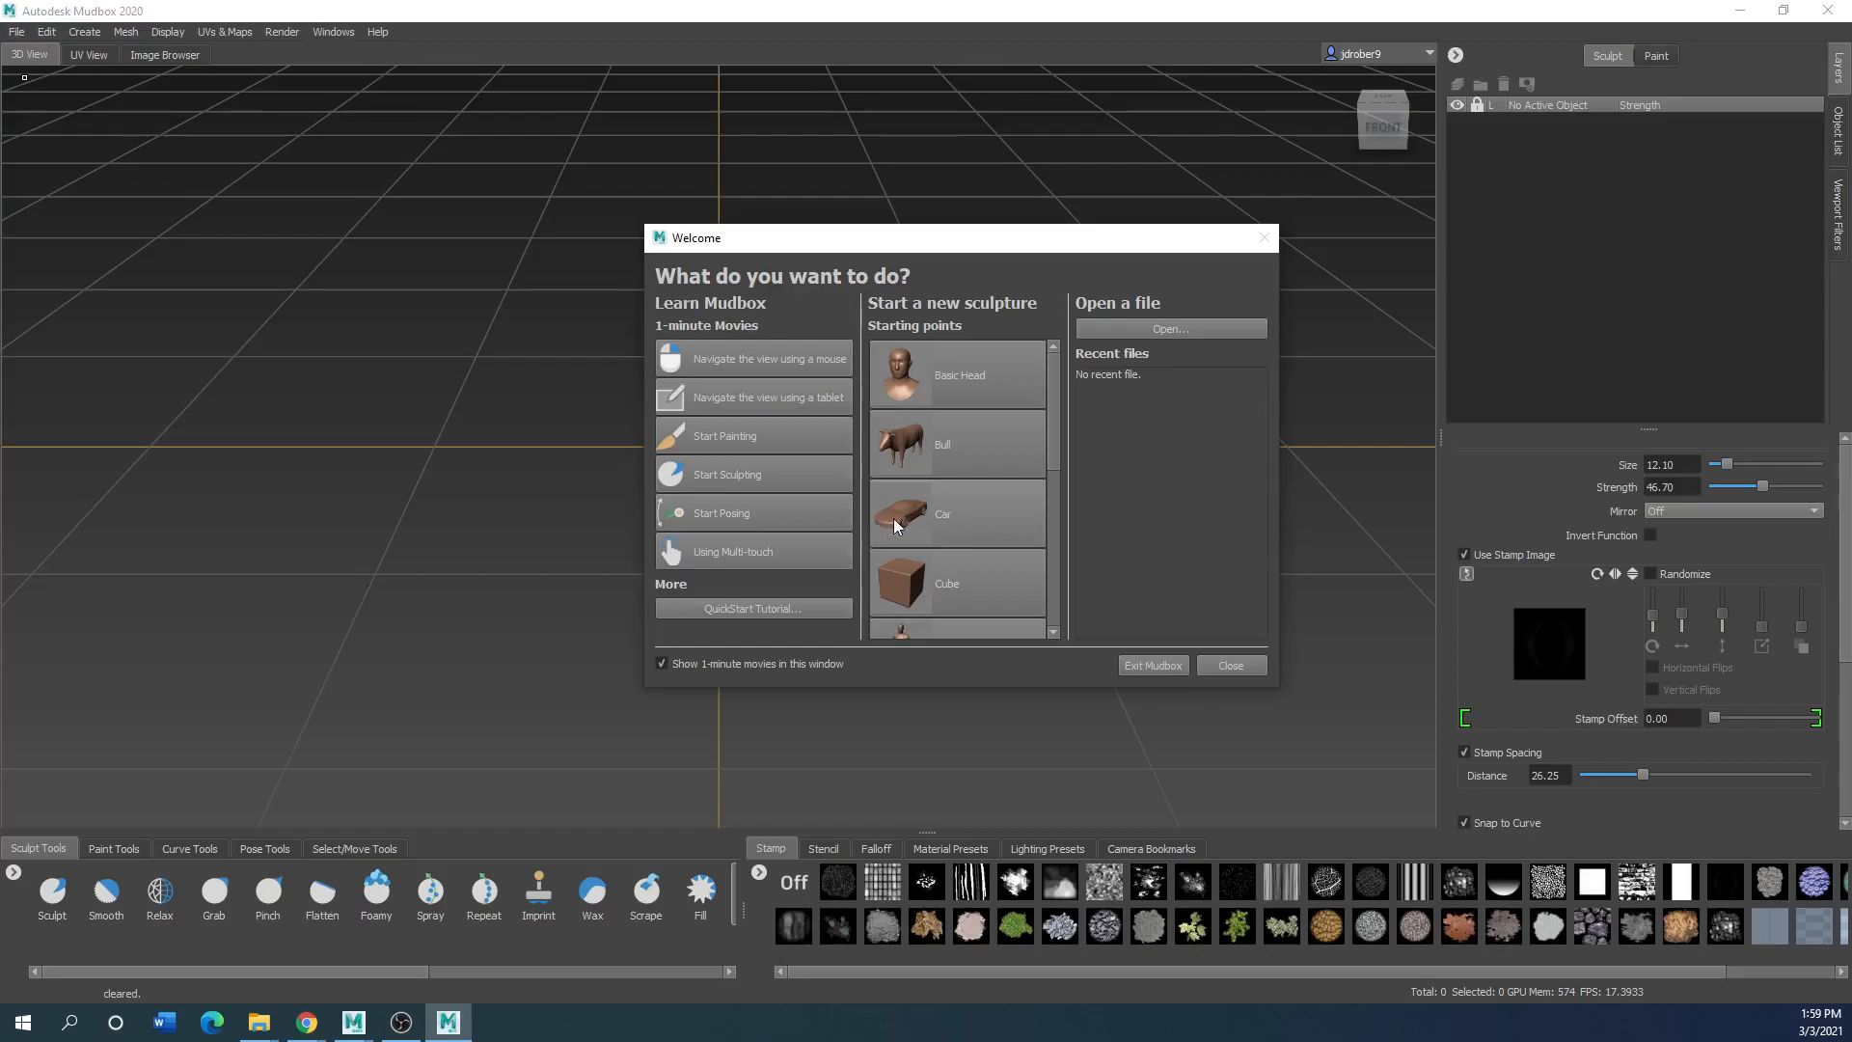
pyautogui.scroll(-5, 894, 519)
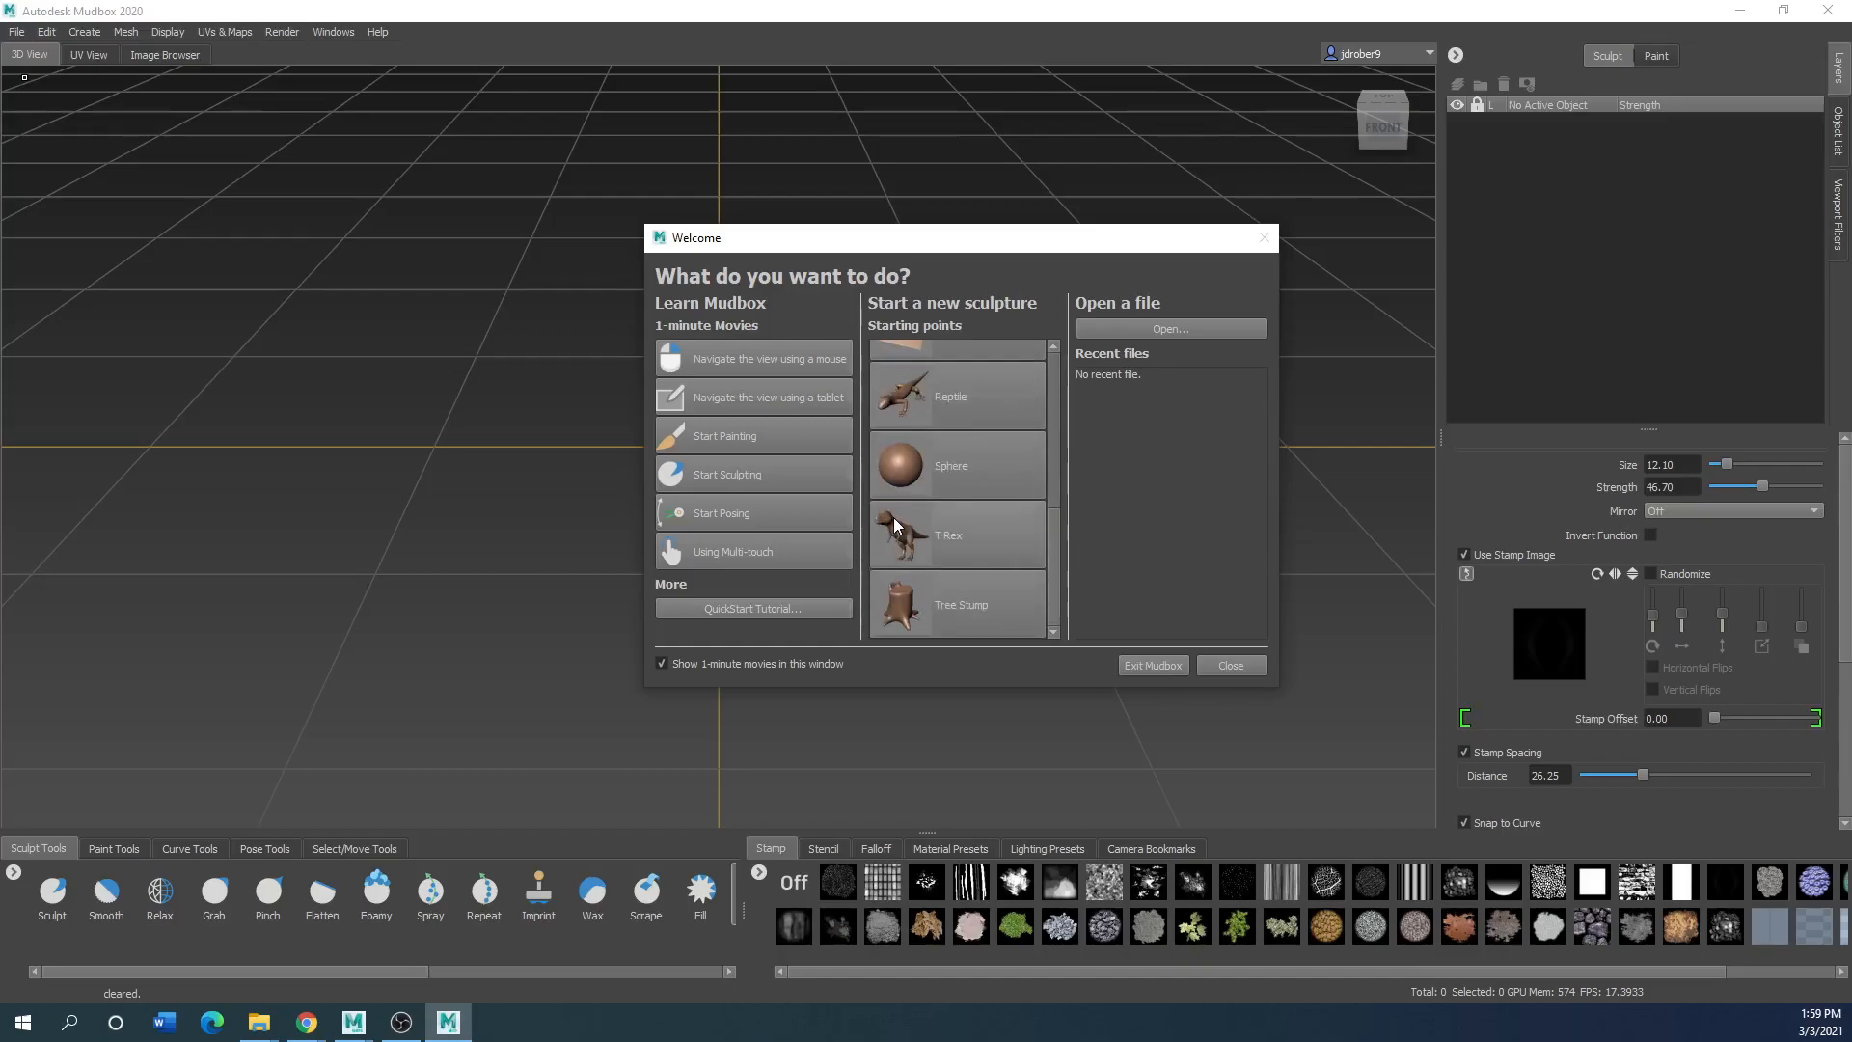
pyautogui.click(901, 467)
# Examine the sphere from different distances and angles, and review the scene's Object List before returning to Layers
pyautogui.scroll(-4, 736, 506)
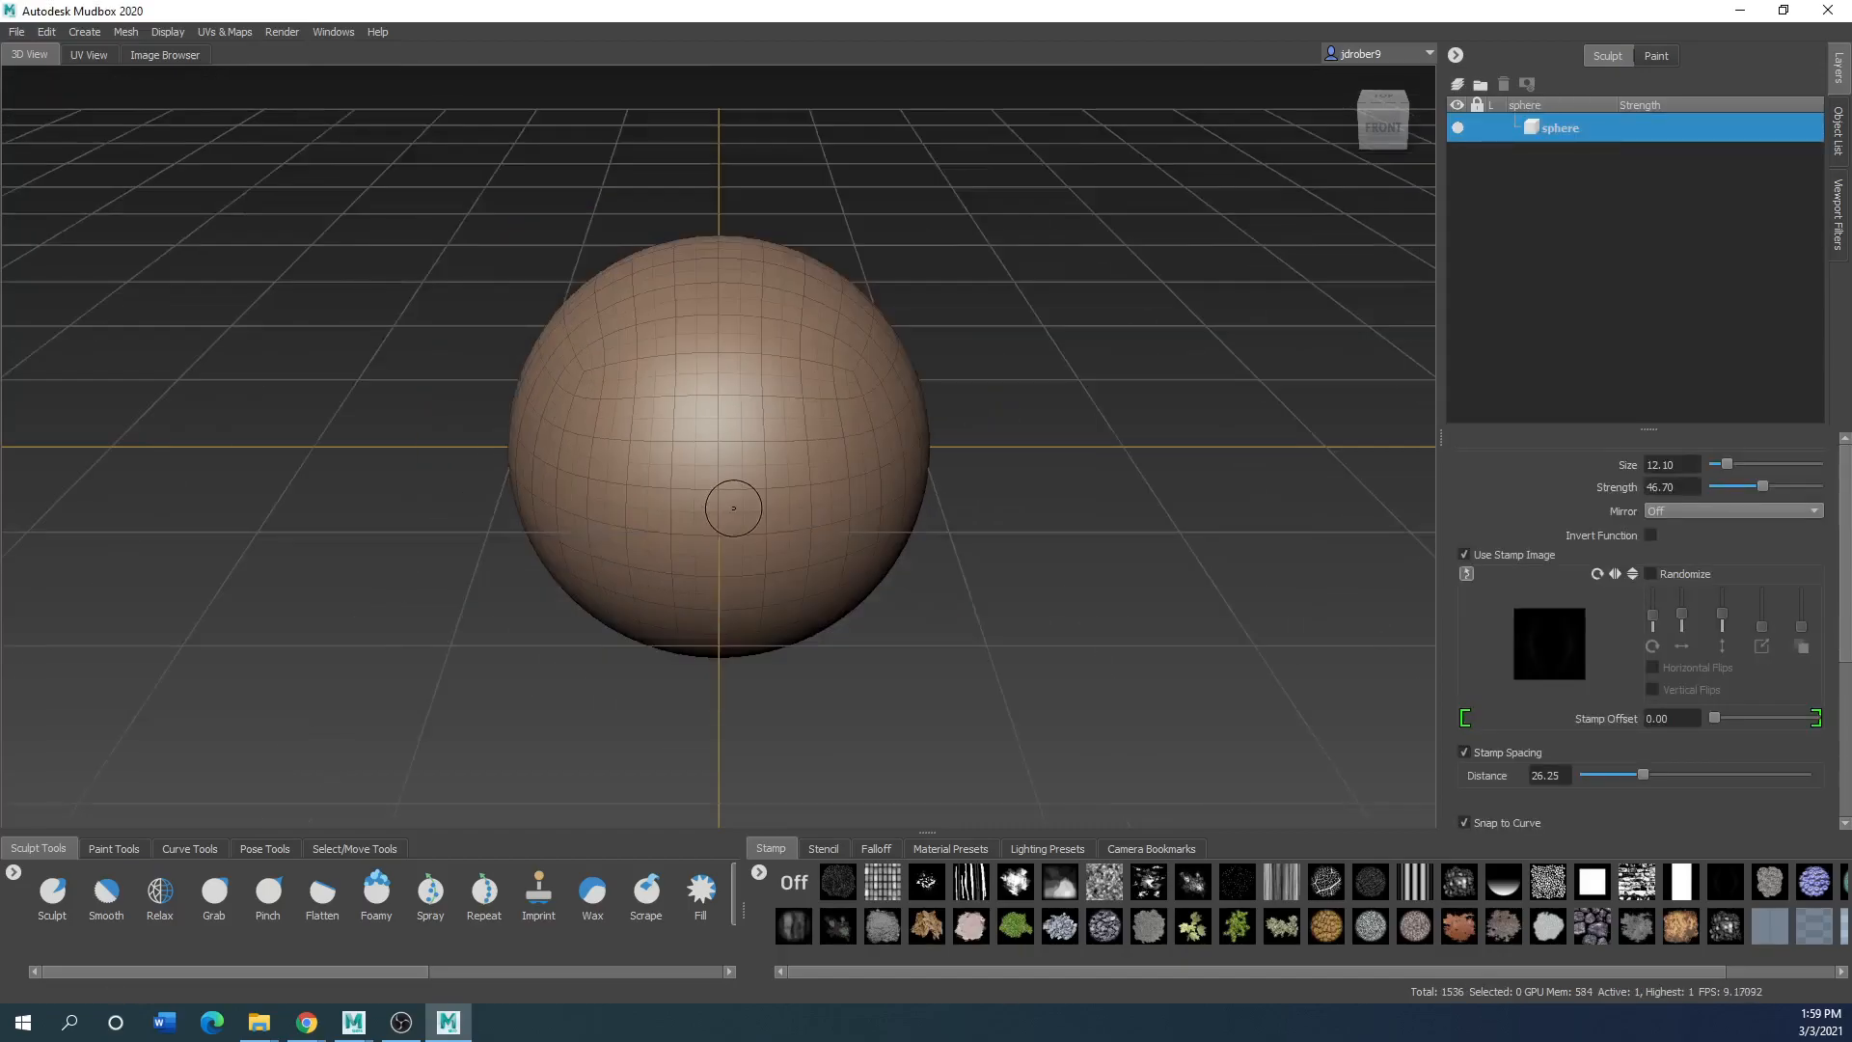
pyautogui.scroll(2, 740, 555)
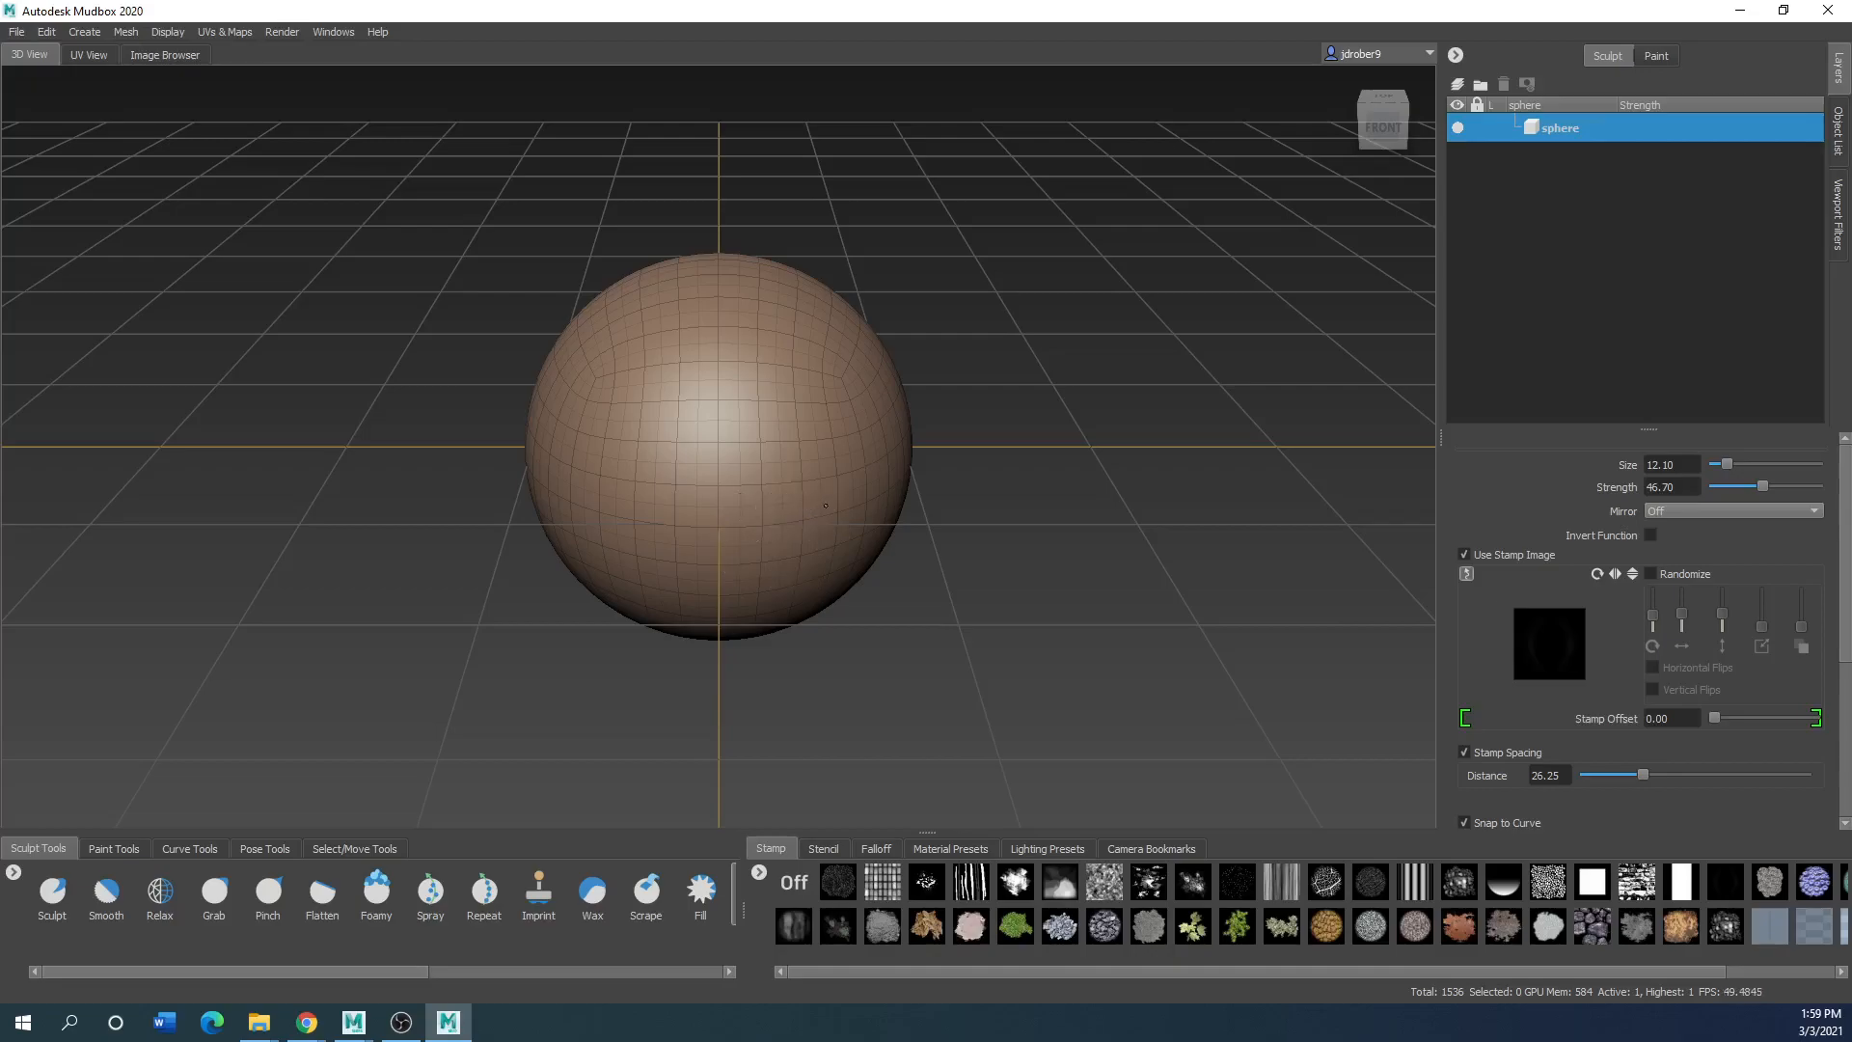
pyautogui.scroll(-5, 837, 594)
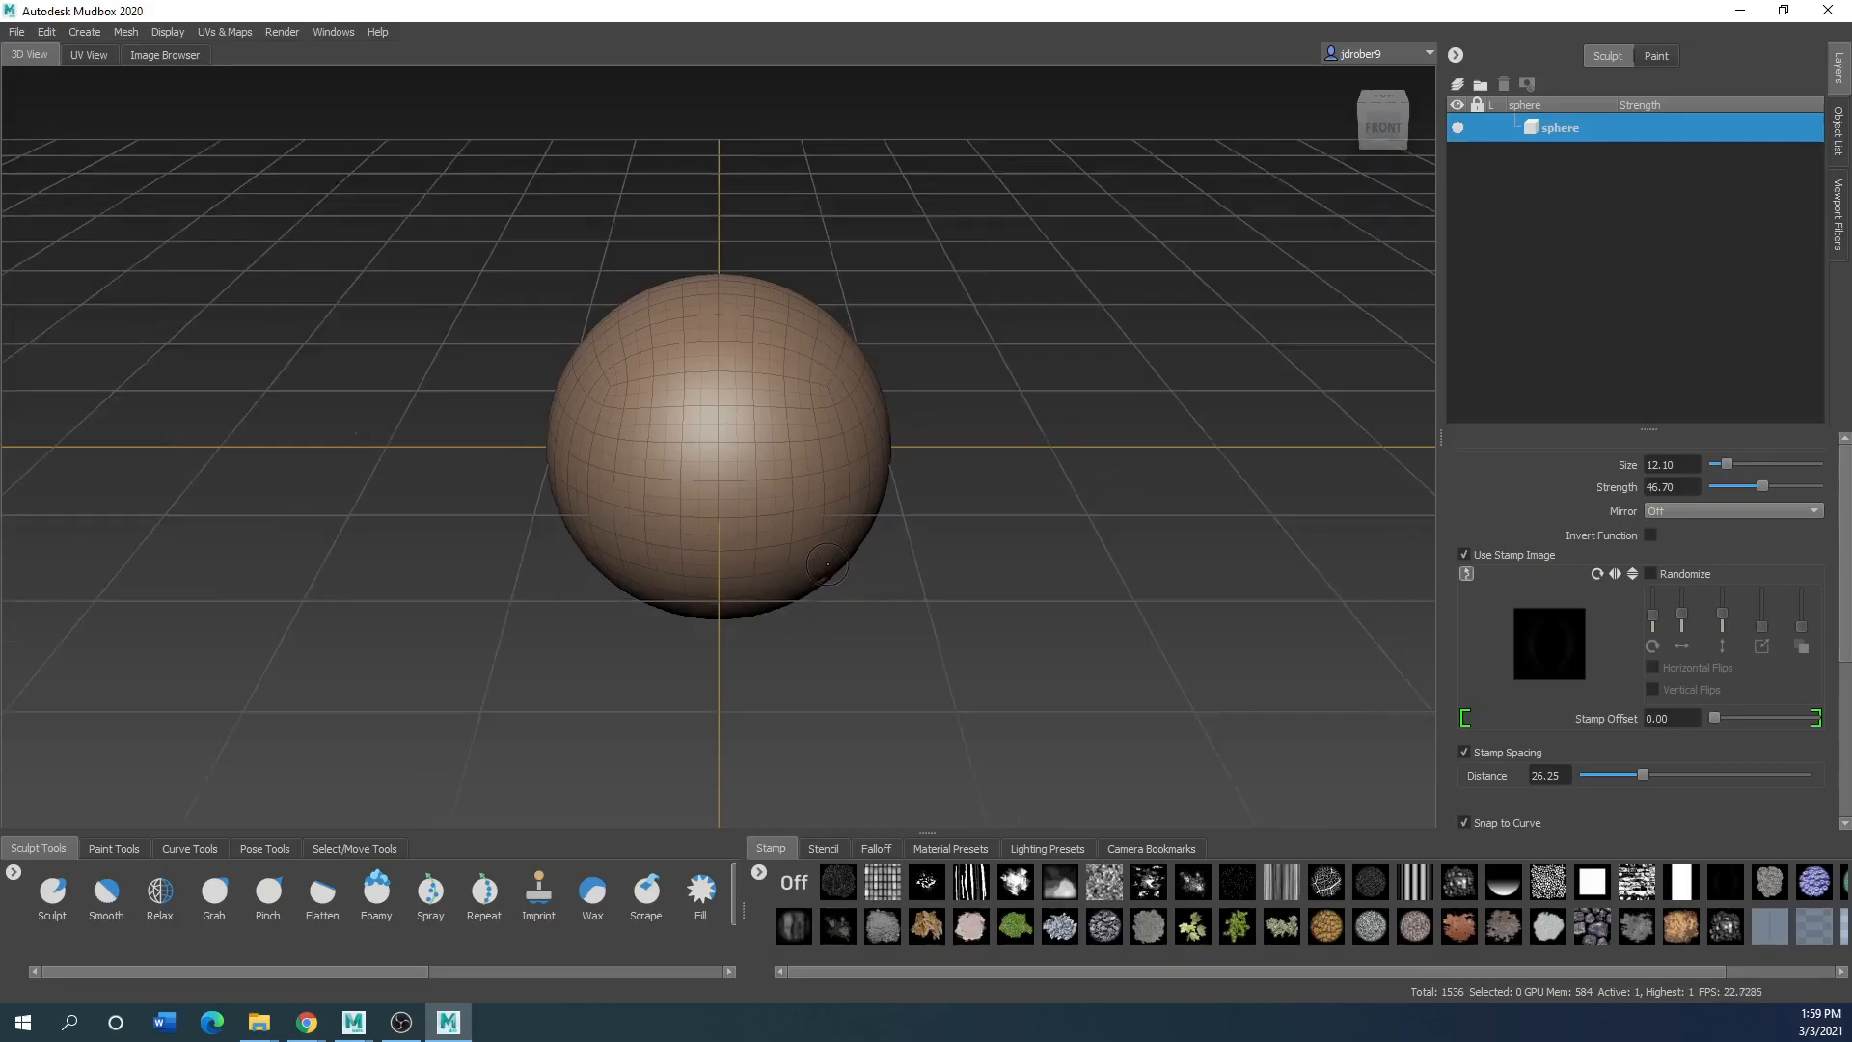
pyautogui.moveTo(837, 595)
pyautogui.keyDown('alt'); pyautogui.mouseDown()
pyautogui.moveTo(741, 549)
pyautogui.moveTo(1189, 545)
pyautogui.moveTo(883, 565)
pyautogui.moveTo(830, 545)
pyautogui.moveTo(927, 516)
pyautogui.moveTo(868, 497)
pyautogui.moveTo(970, 485)
pyautogui.moveTo(885, 533)
pyautogui.moveTo(936, 527)
pyautogui.moveTo(672, 576)
pyautogui.moveTo(690, 581)
pyautogui.mouseUp(); pyautogui.keyUp('alt')
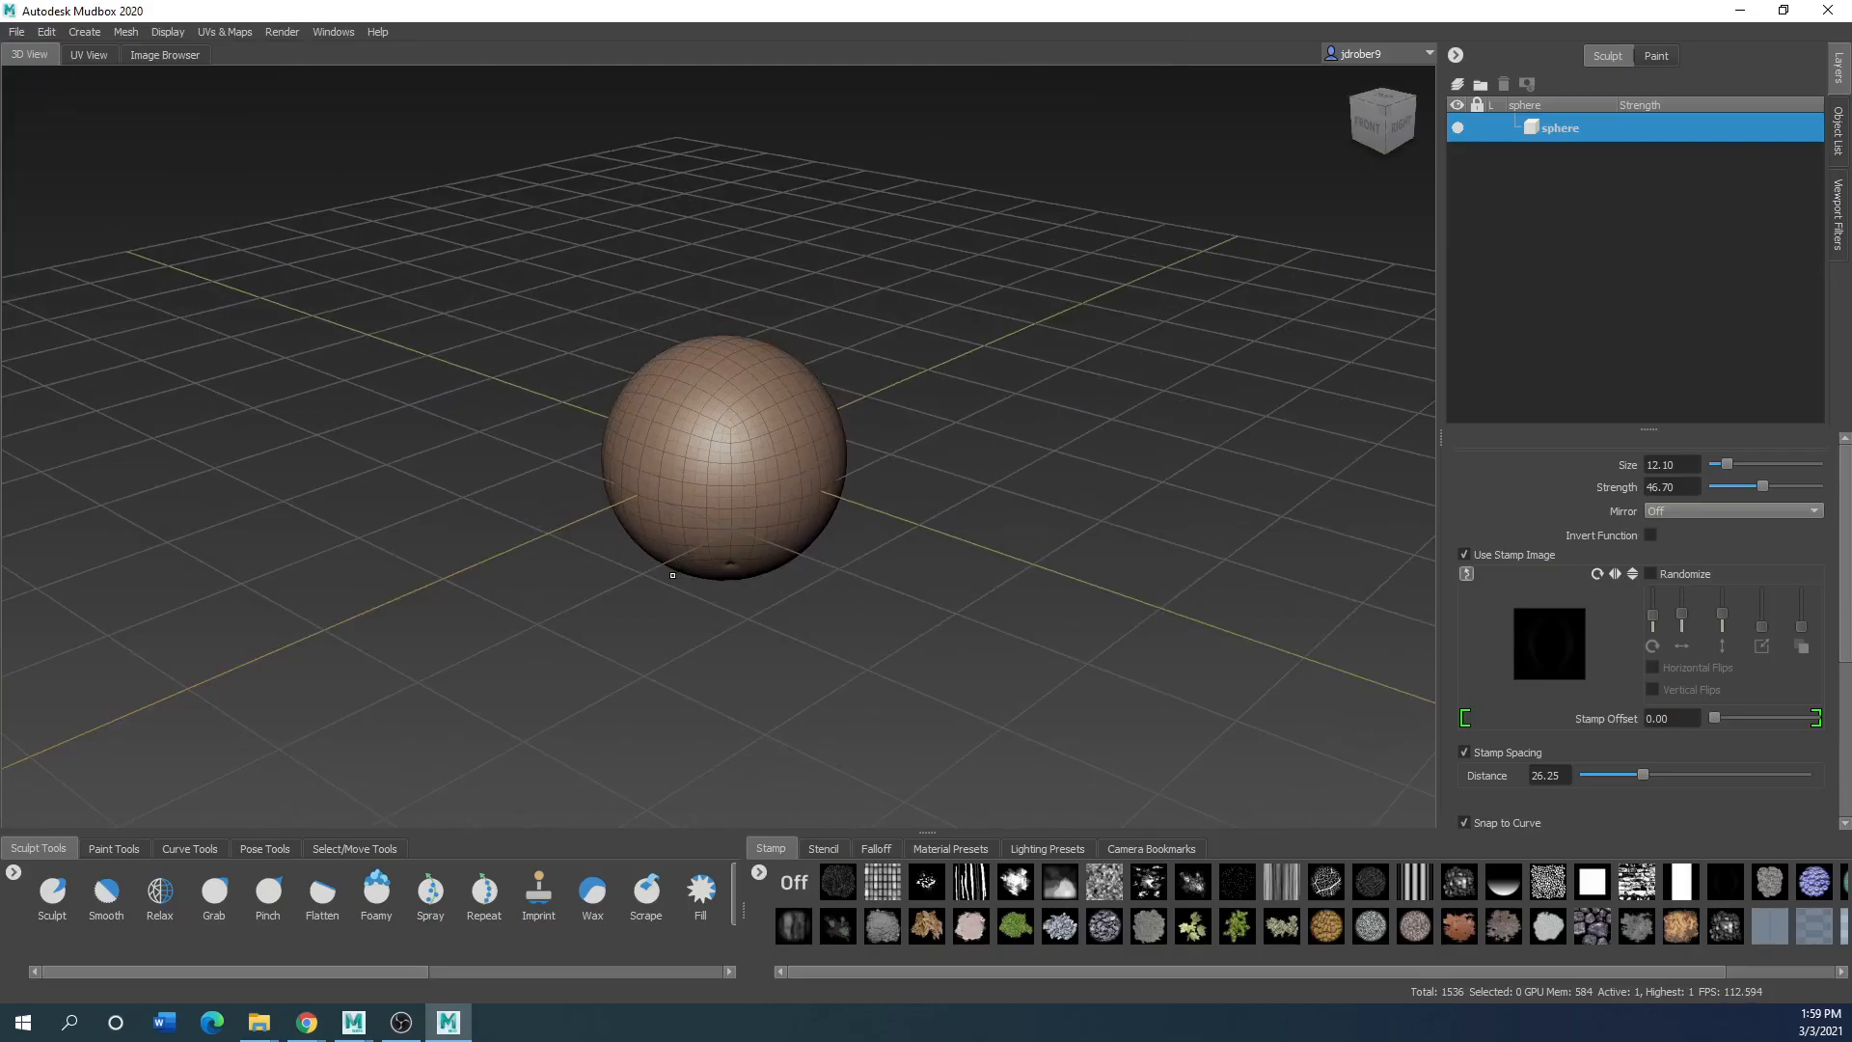
pyautogui.keyDown('alt'); pyautogui.moveTo(673, 575); pyautogui.dragTo(684, 587, button='right'); pyautogui.keyUp('alt')
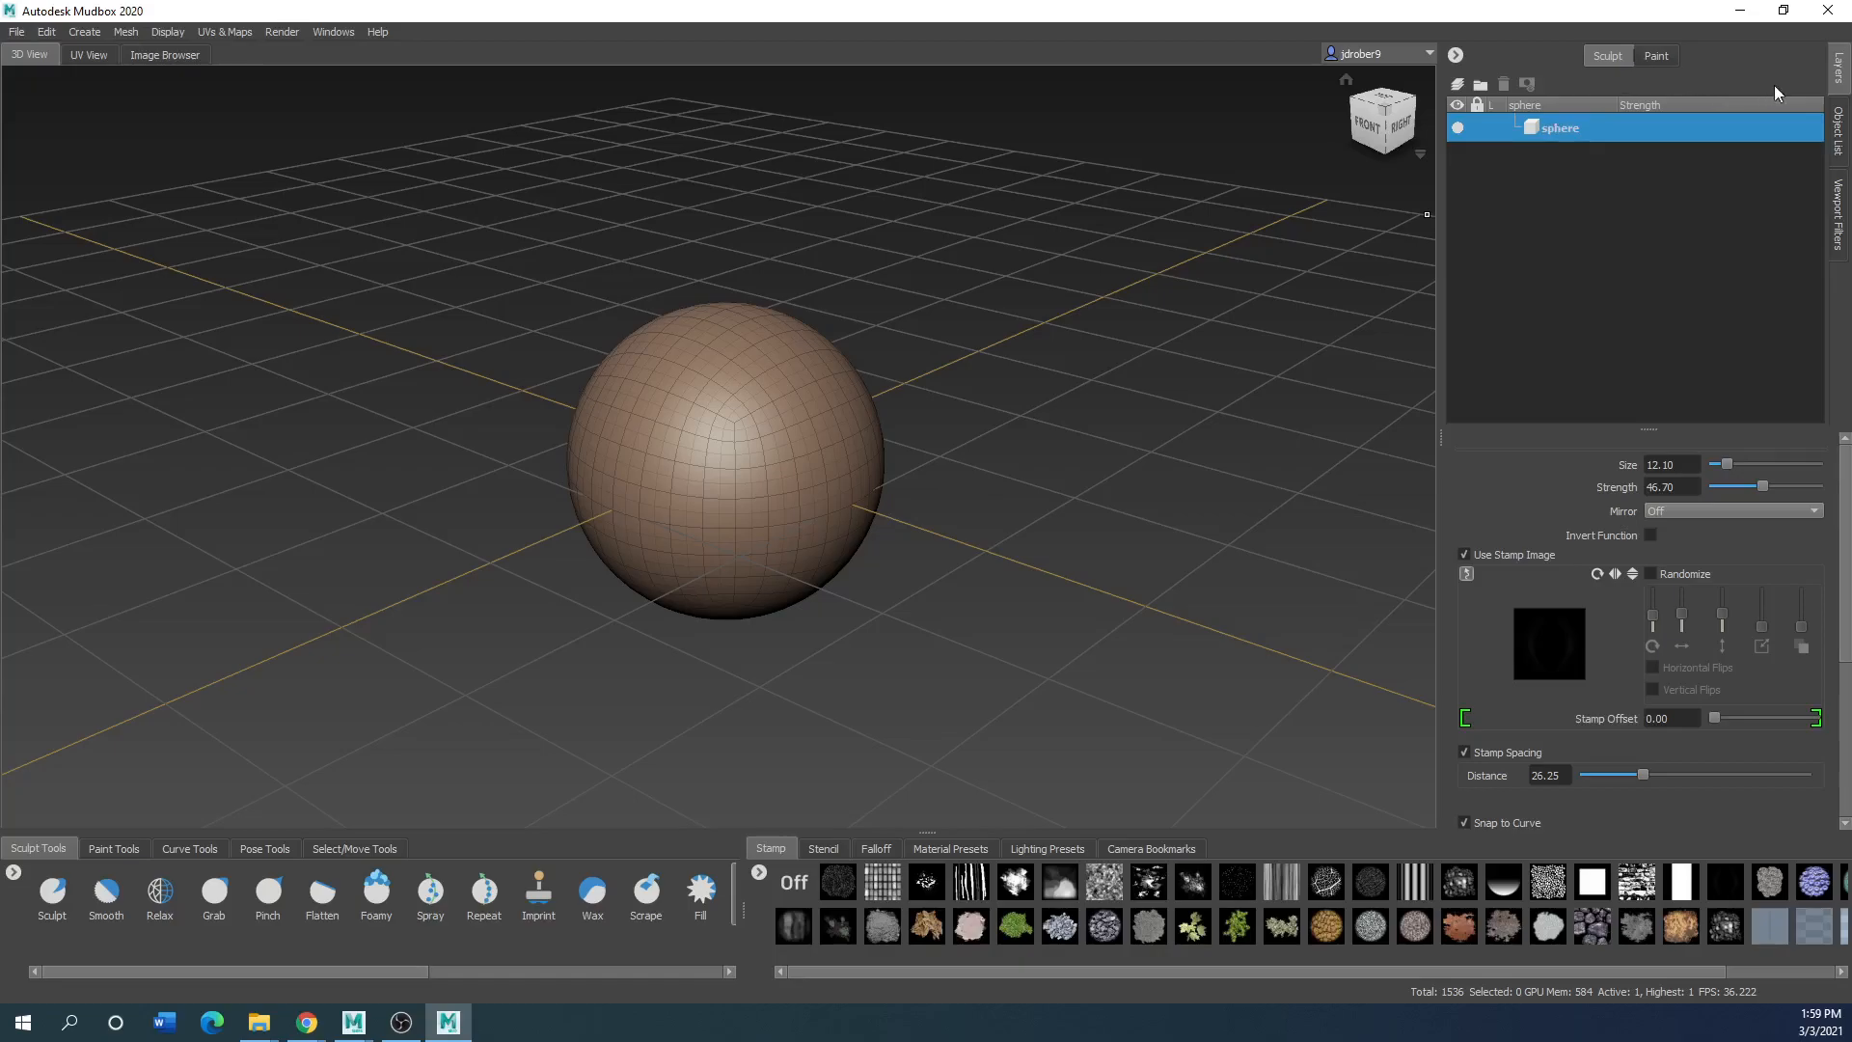
pyautogui.click(1839, 145)
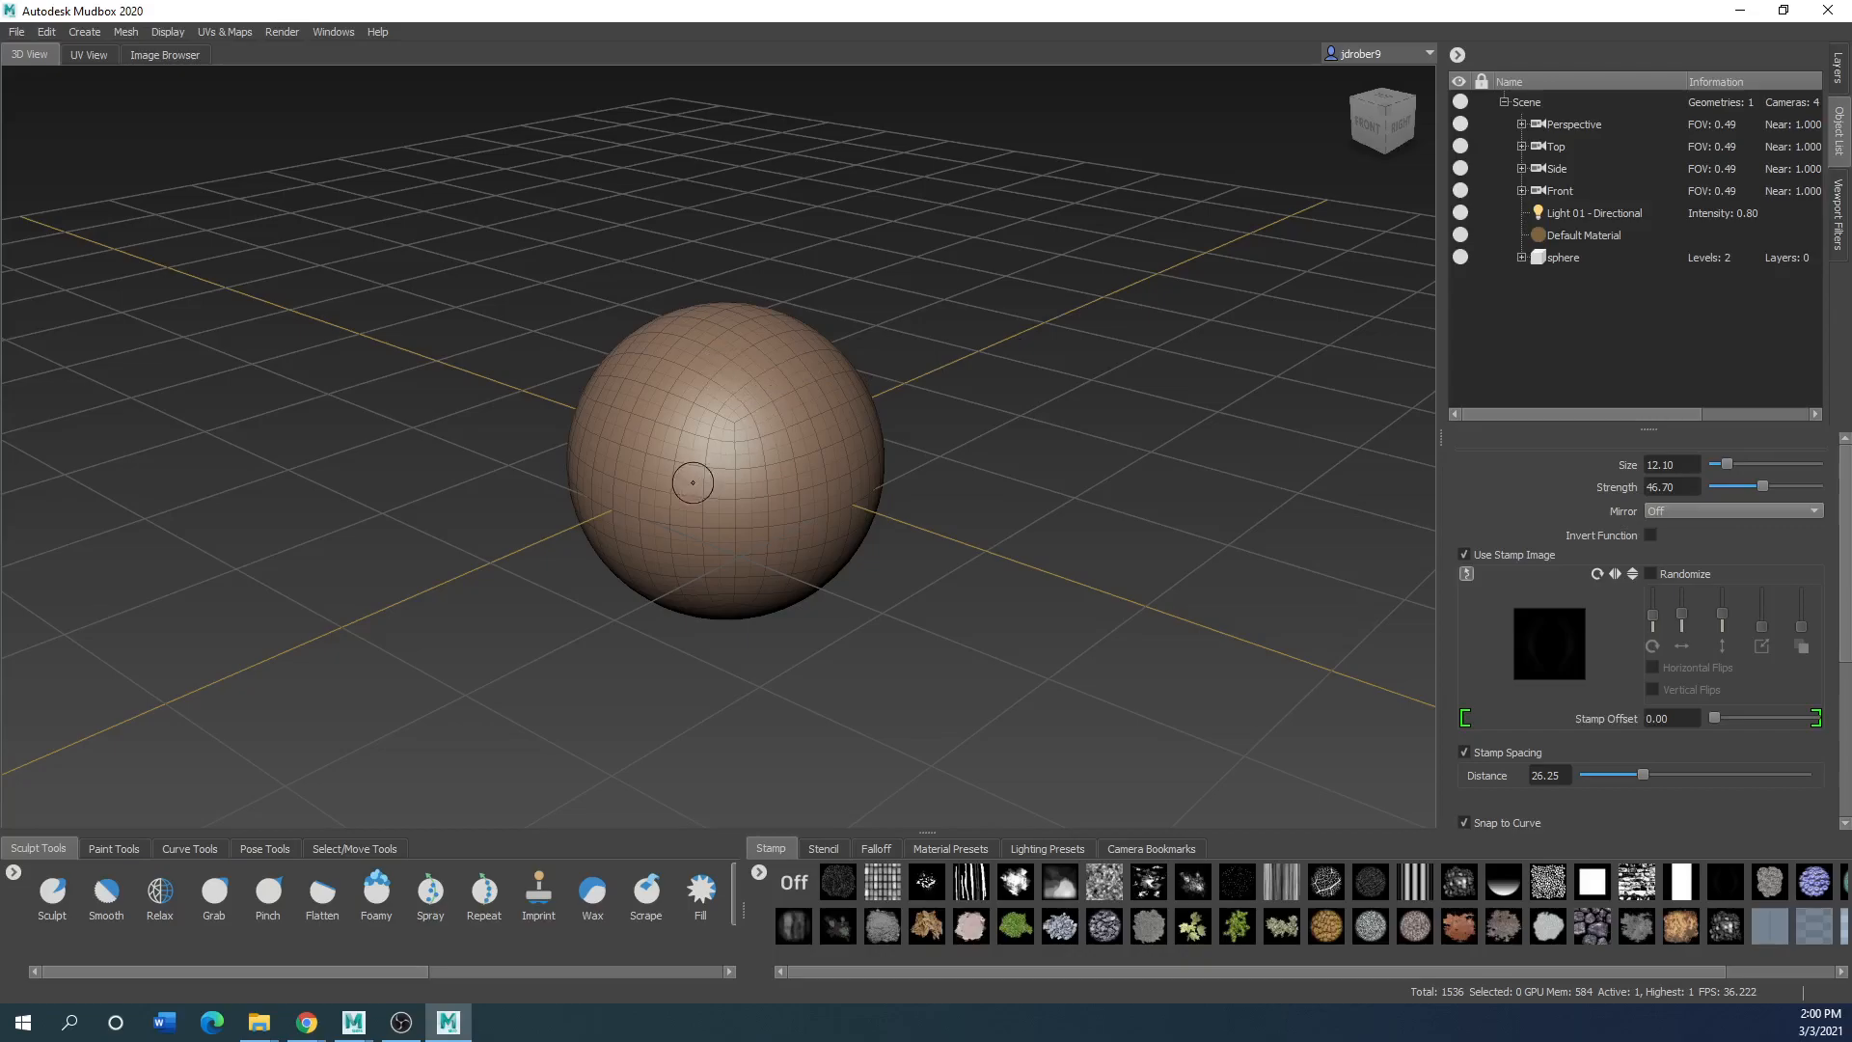
pyautogui.keyDown('alt'); pyautogui.moveTo(887, 525); pyautogui.dragTo(555, 444, button='right'); pyautogui.keyUp('alt')
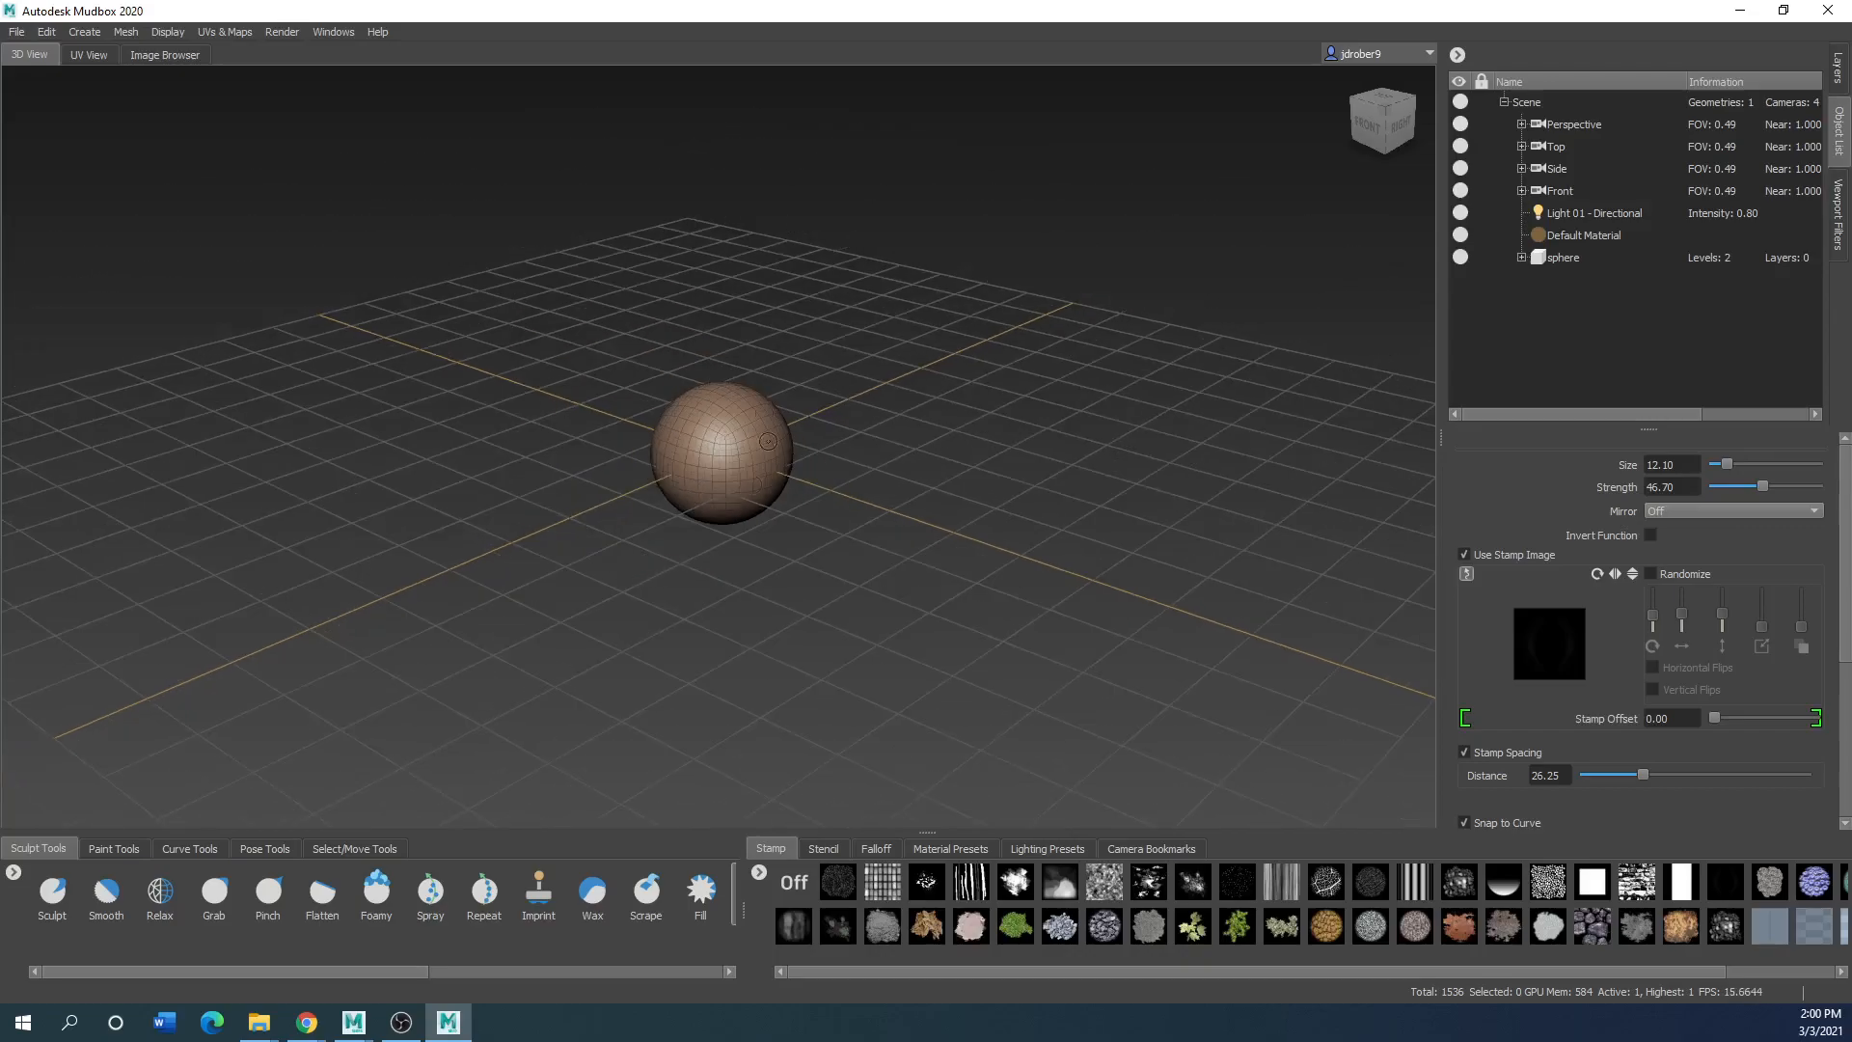
pyautogui.keyDown('alt'); pyautogui.moveTo(627, 540); pyautogui.dragTo(680, 516, button='right'); pyautogui.keyUp('alt')
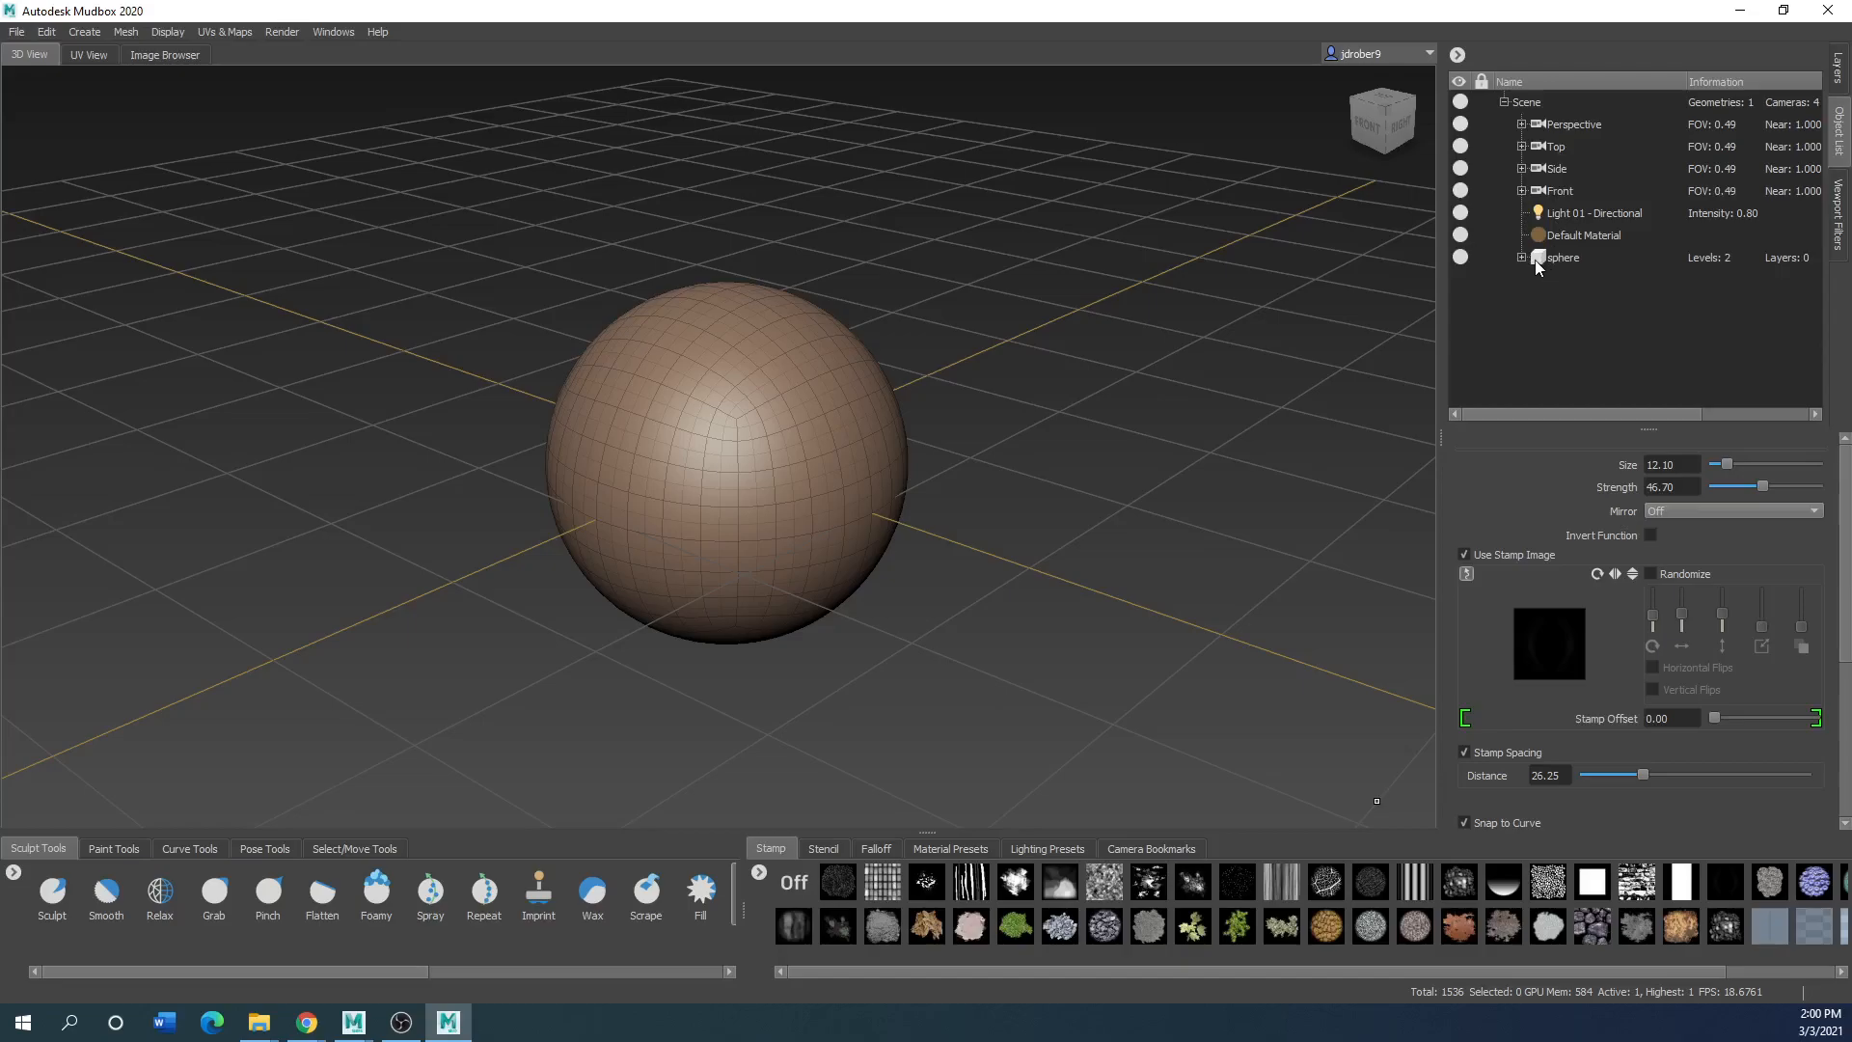
pyautogui.click(1839, 75)
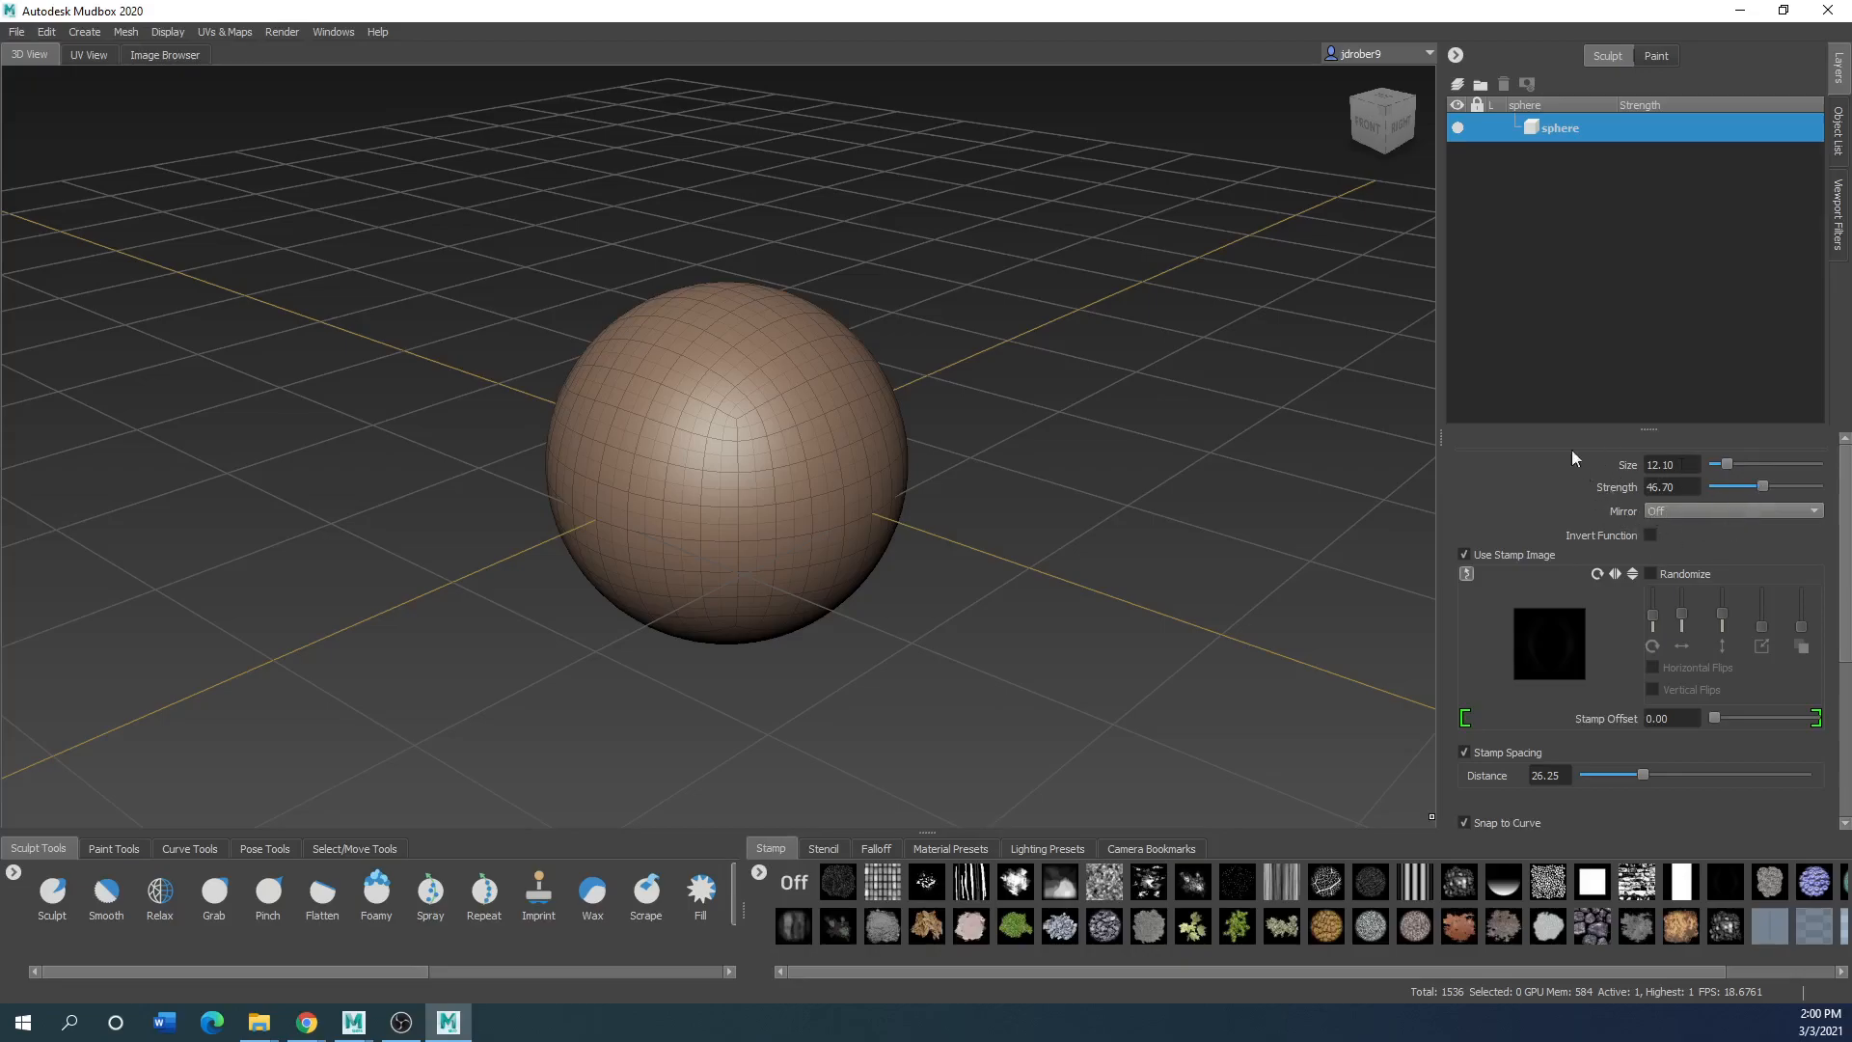
# Look at the sphere's UV layout and the Image Browser, and return to the 3D view
pyautogui.click(90, 56)
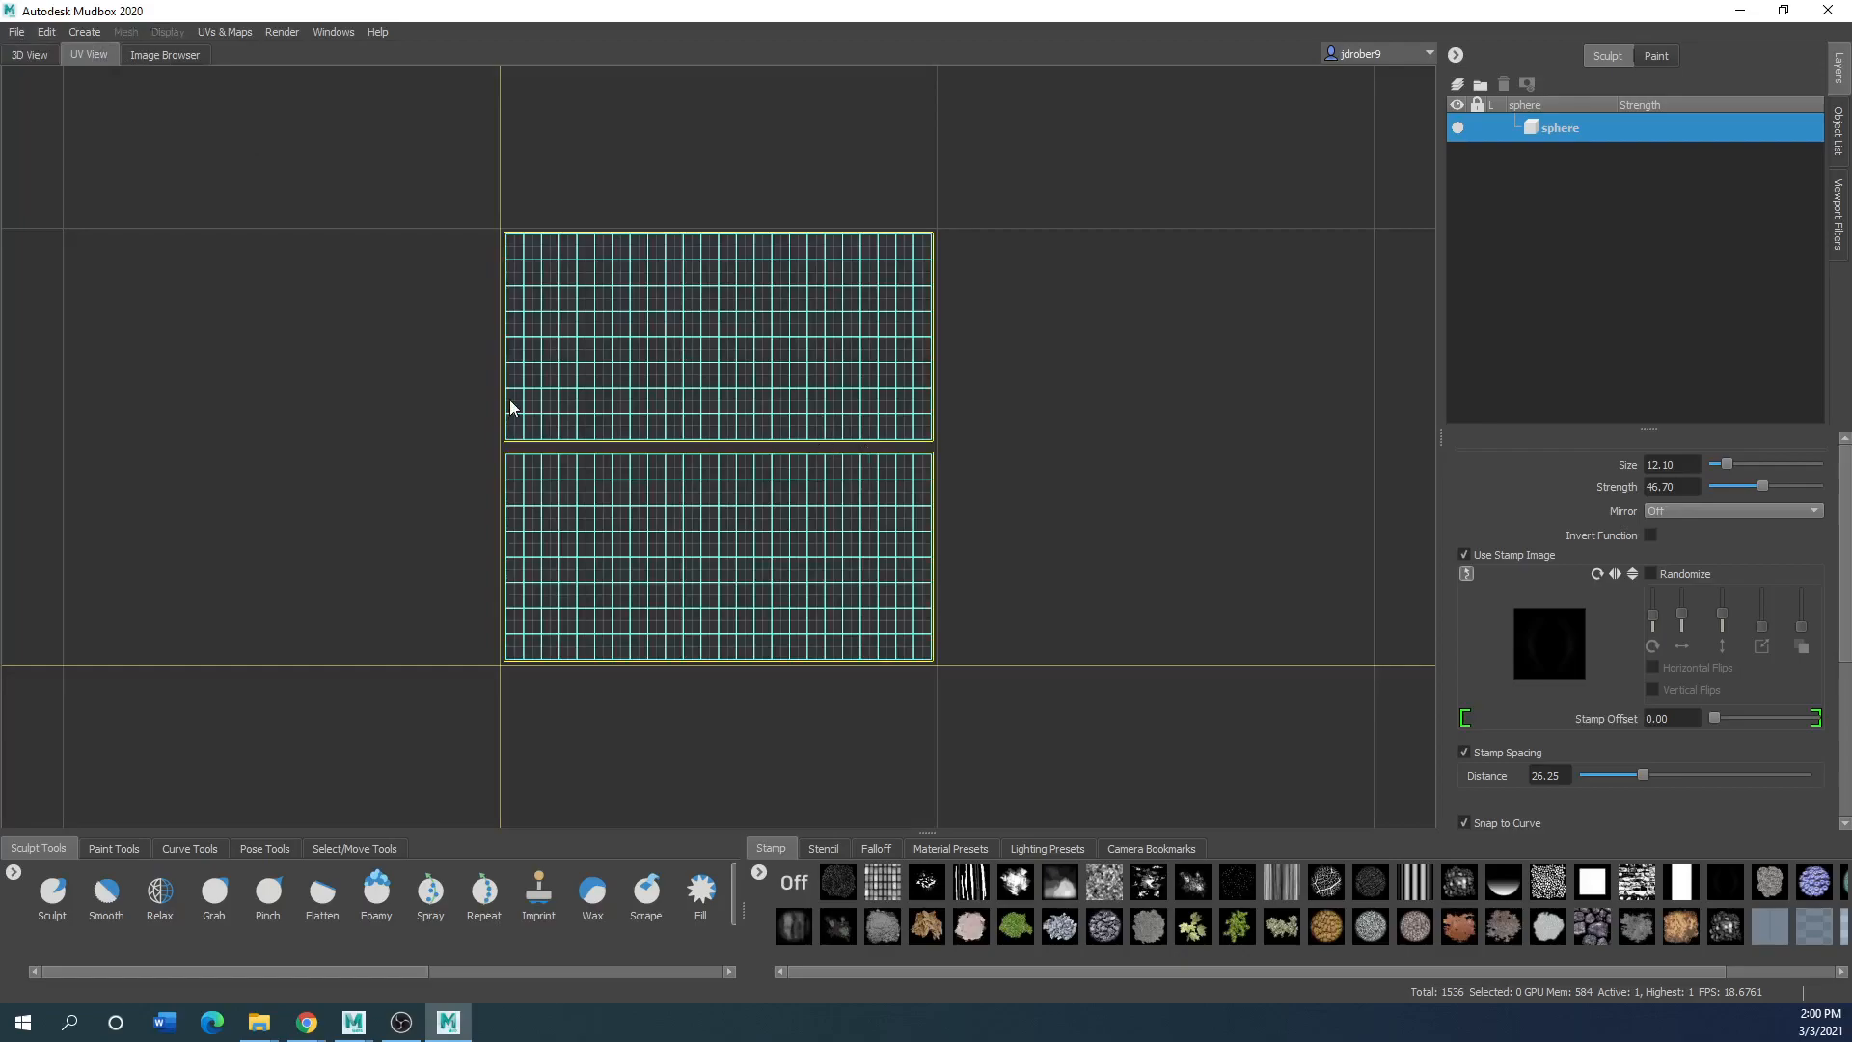
pyautogui.click(151, 58)
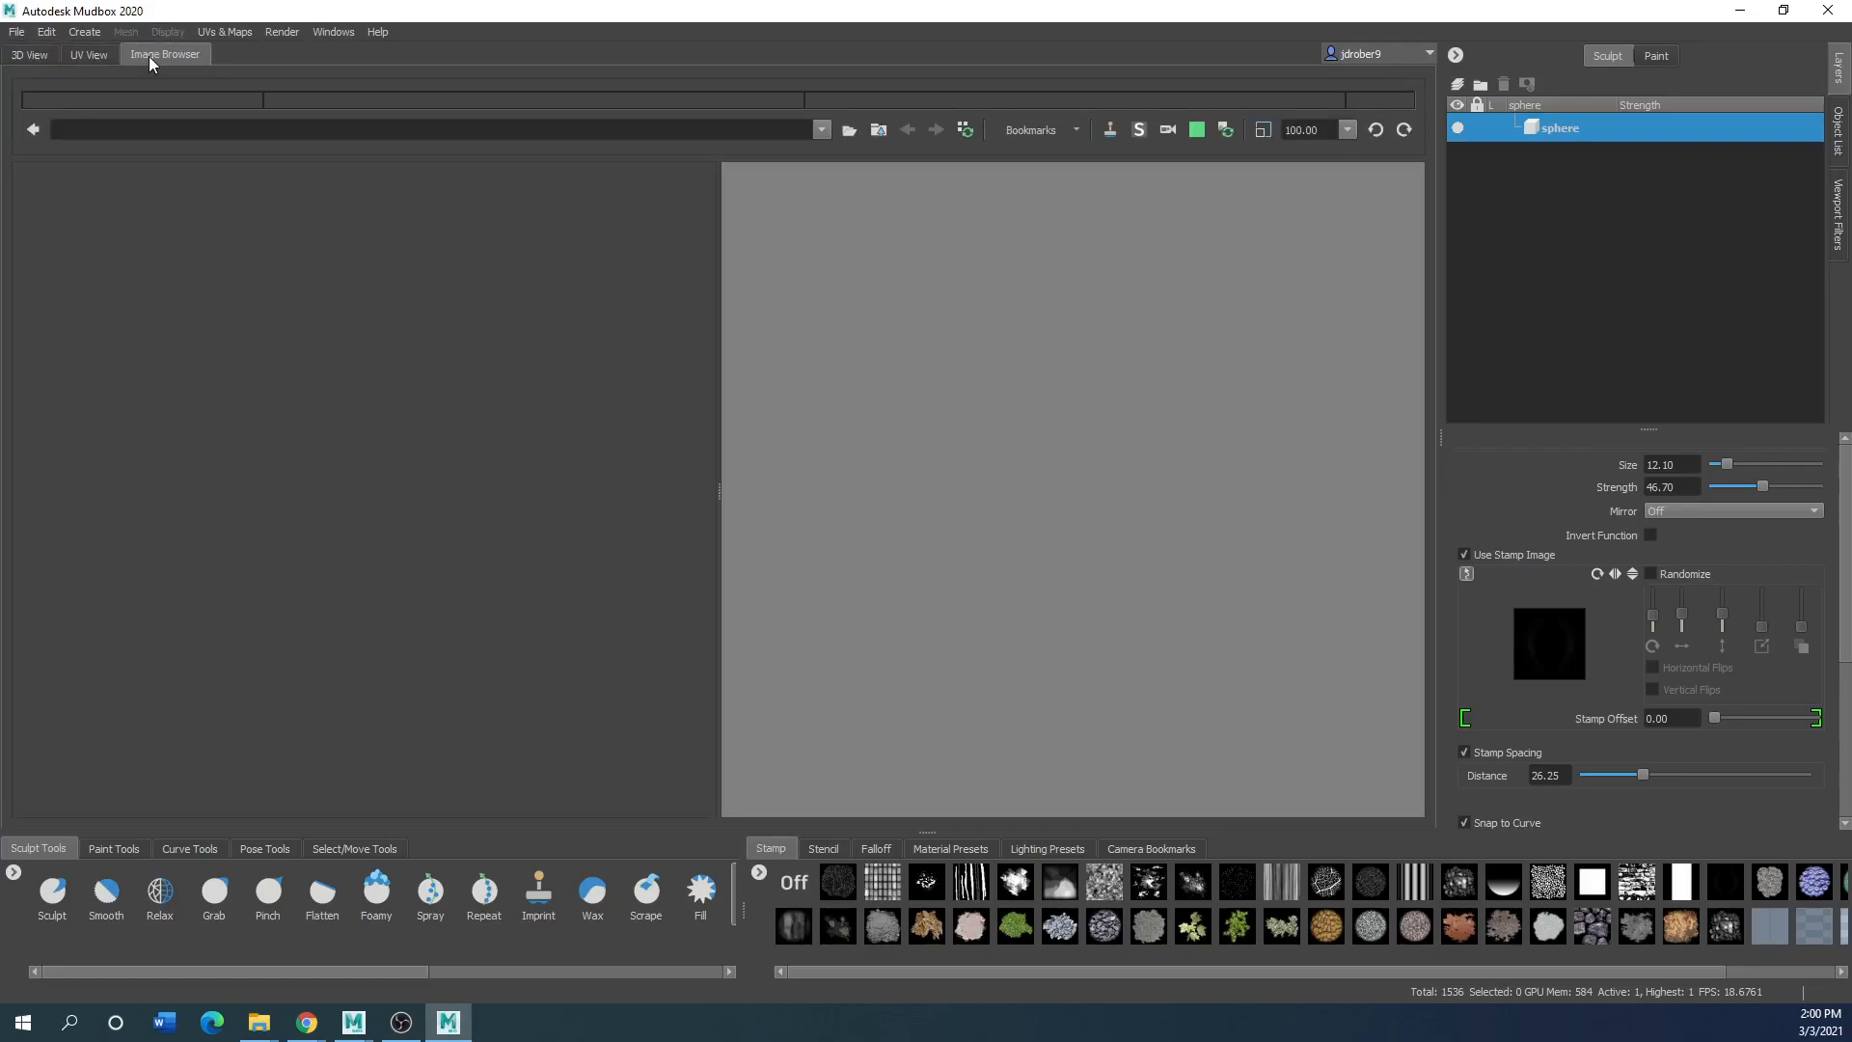
pyautogui.click(19, 60)
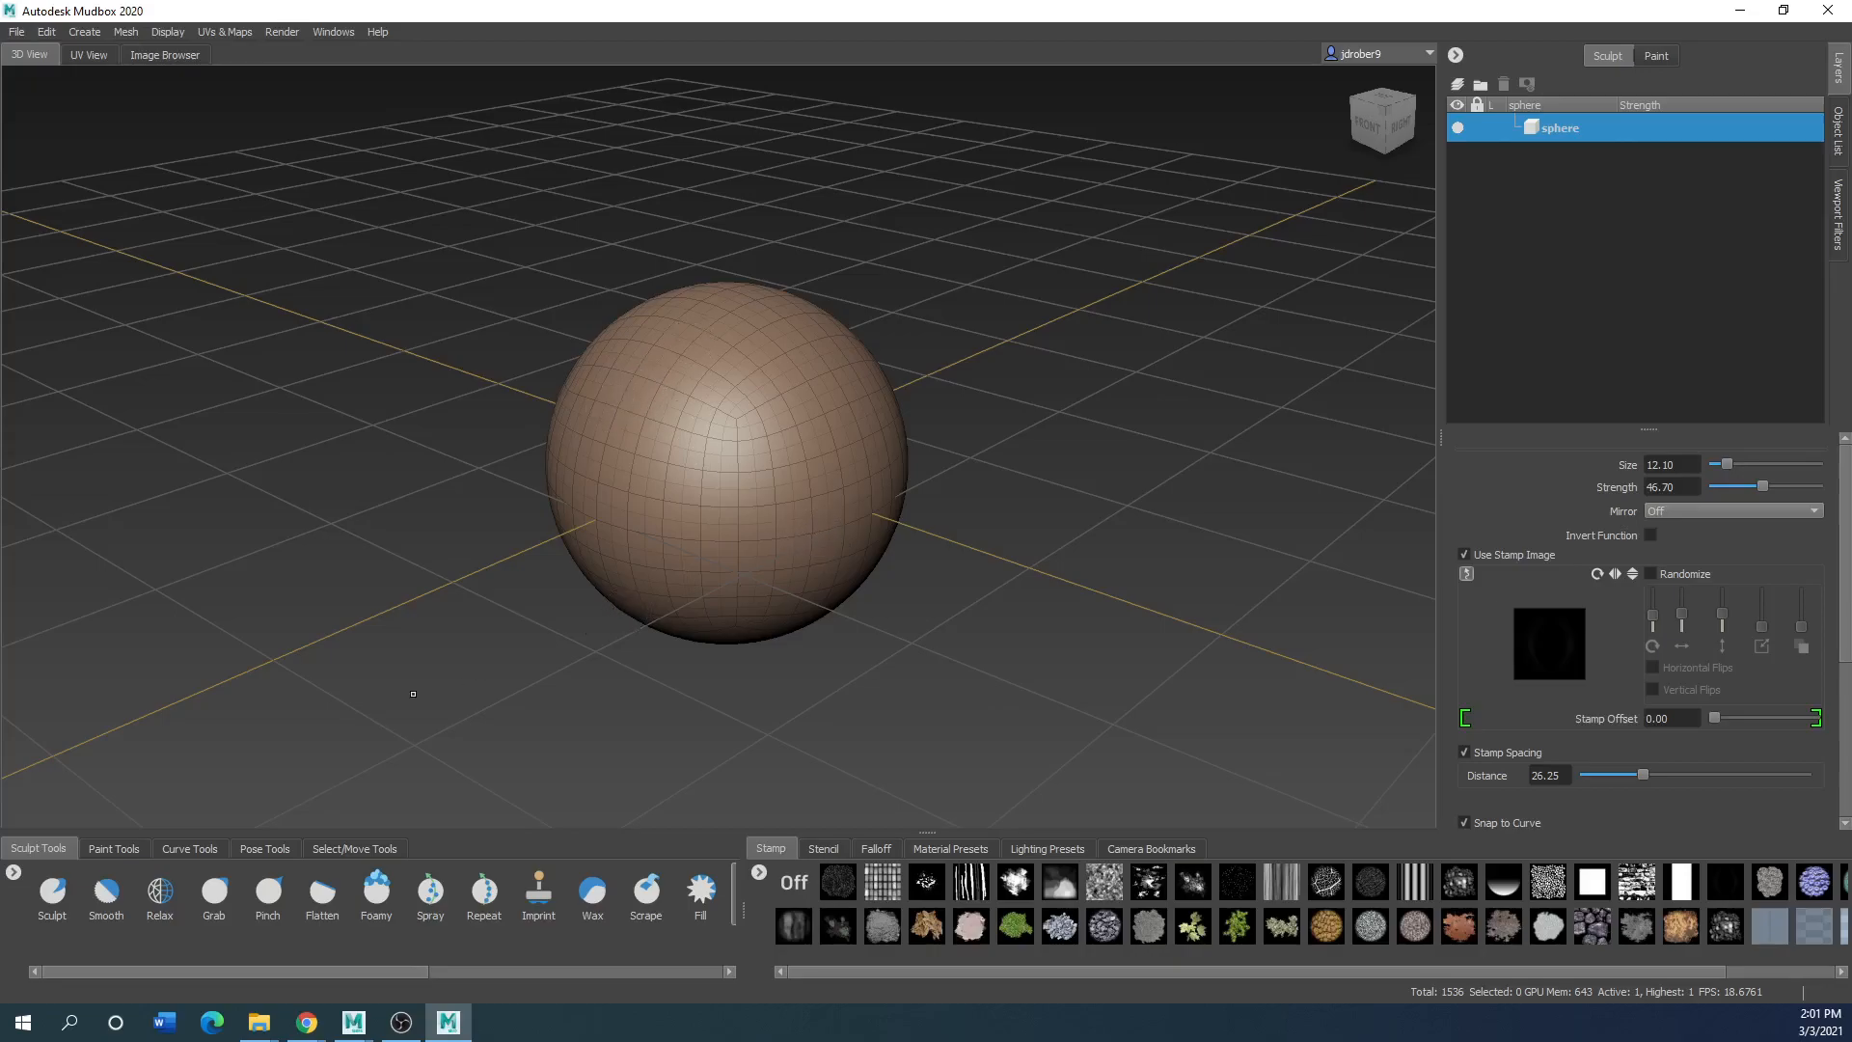
pyautogui.hotkey('shift', 'w')
pyautogui.hotkey('shift', 'w')
pyautogui.hotkey('shift', 'w')
pyautogui.hotkey('shift', 'w')
pyautogui.scroll(5, 664, 499)
pyautogui.scroll(-4, 680, 489)
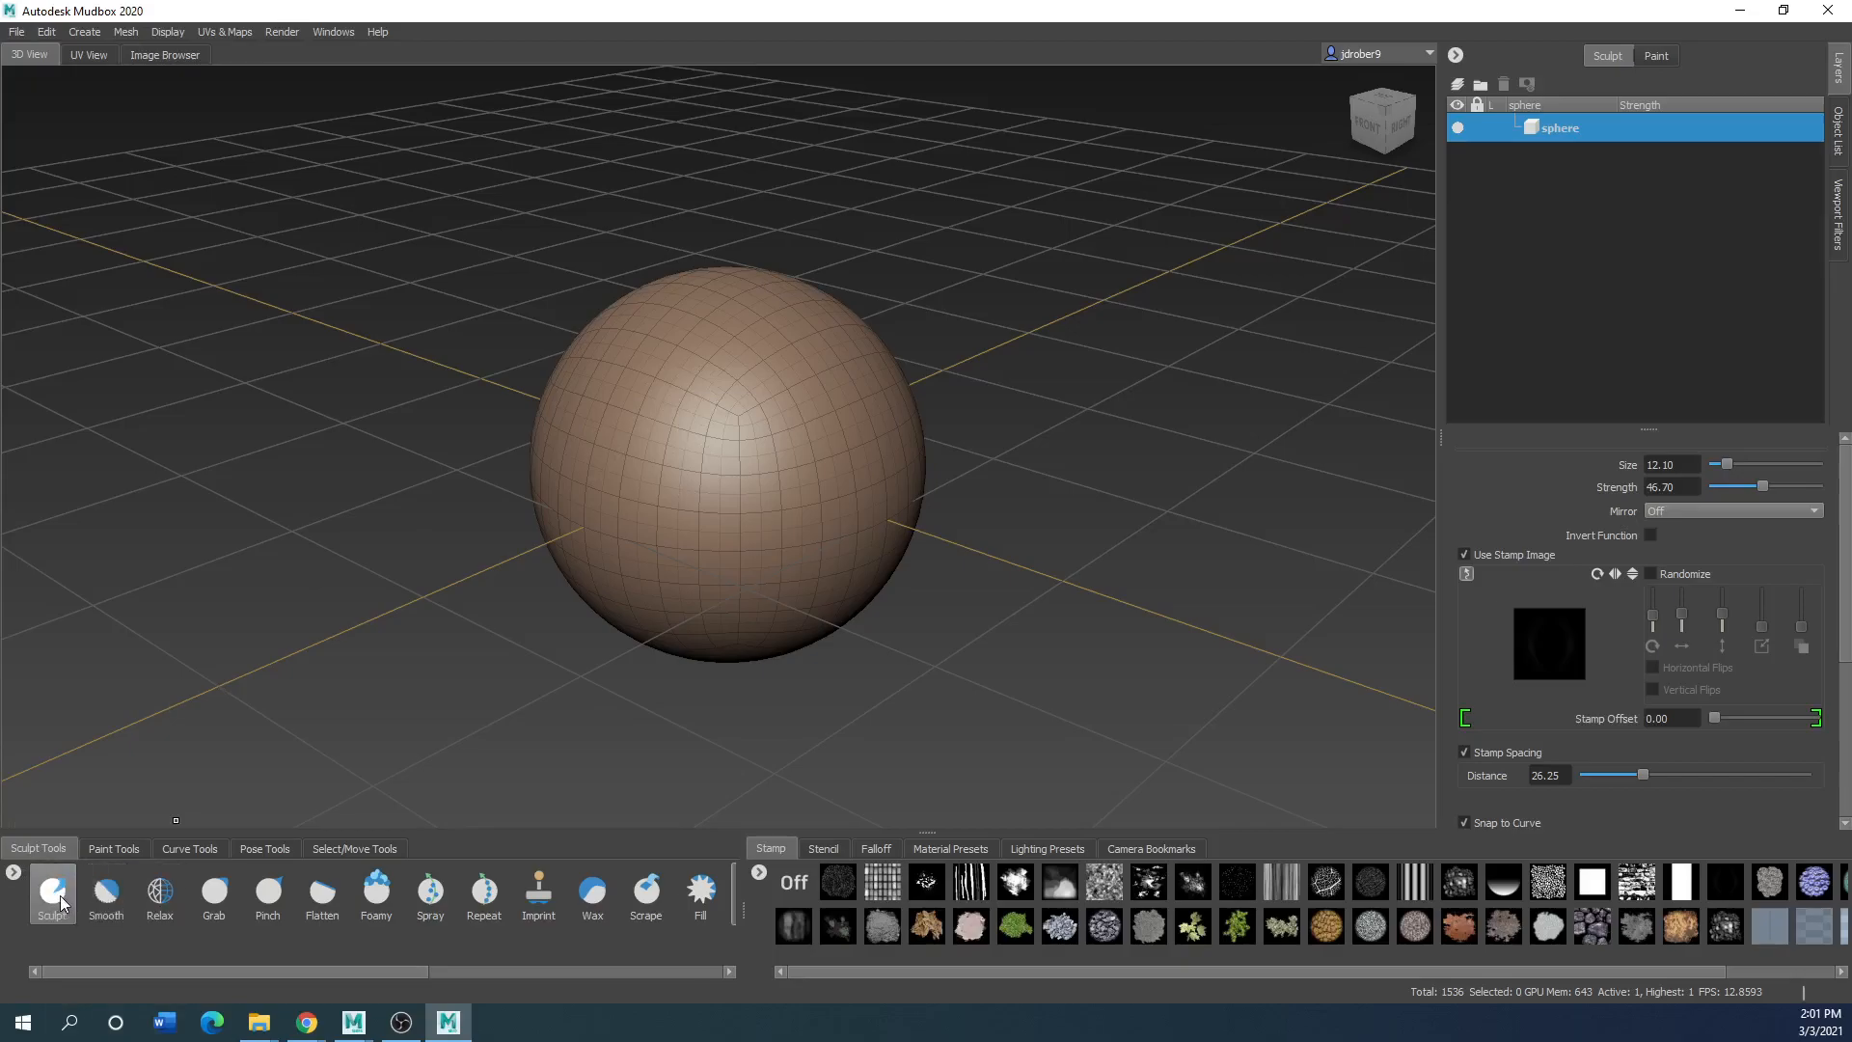
# Sculpt freehand strokes on the front of the sphere with the Sculpt brush at its default settings
pyautogui.moveTo(171, 968)
pyautogui.mouseDown()
pyautogui.moveTo(512, 984)
pyautogui.moveTo(136, 968)
pyautogui.mouseUp()
pyautogui.click(50, 893)
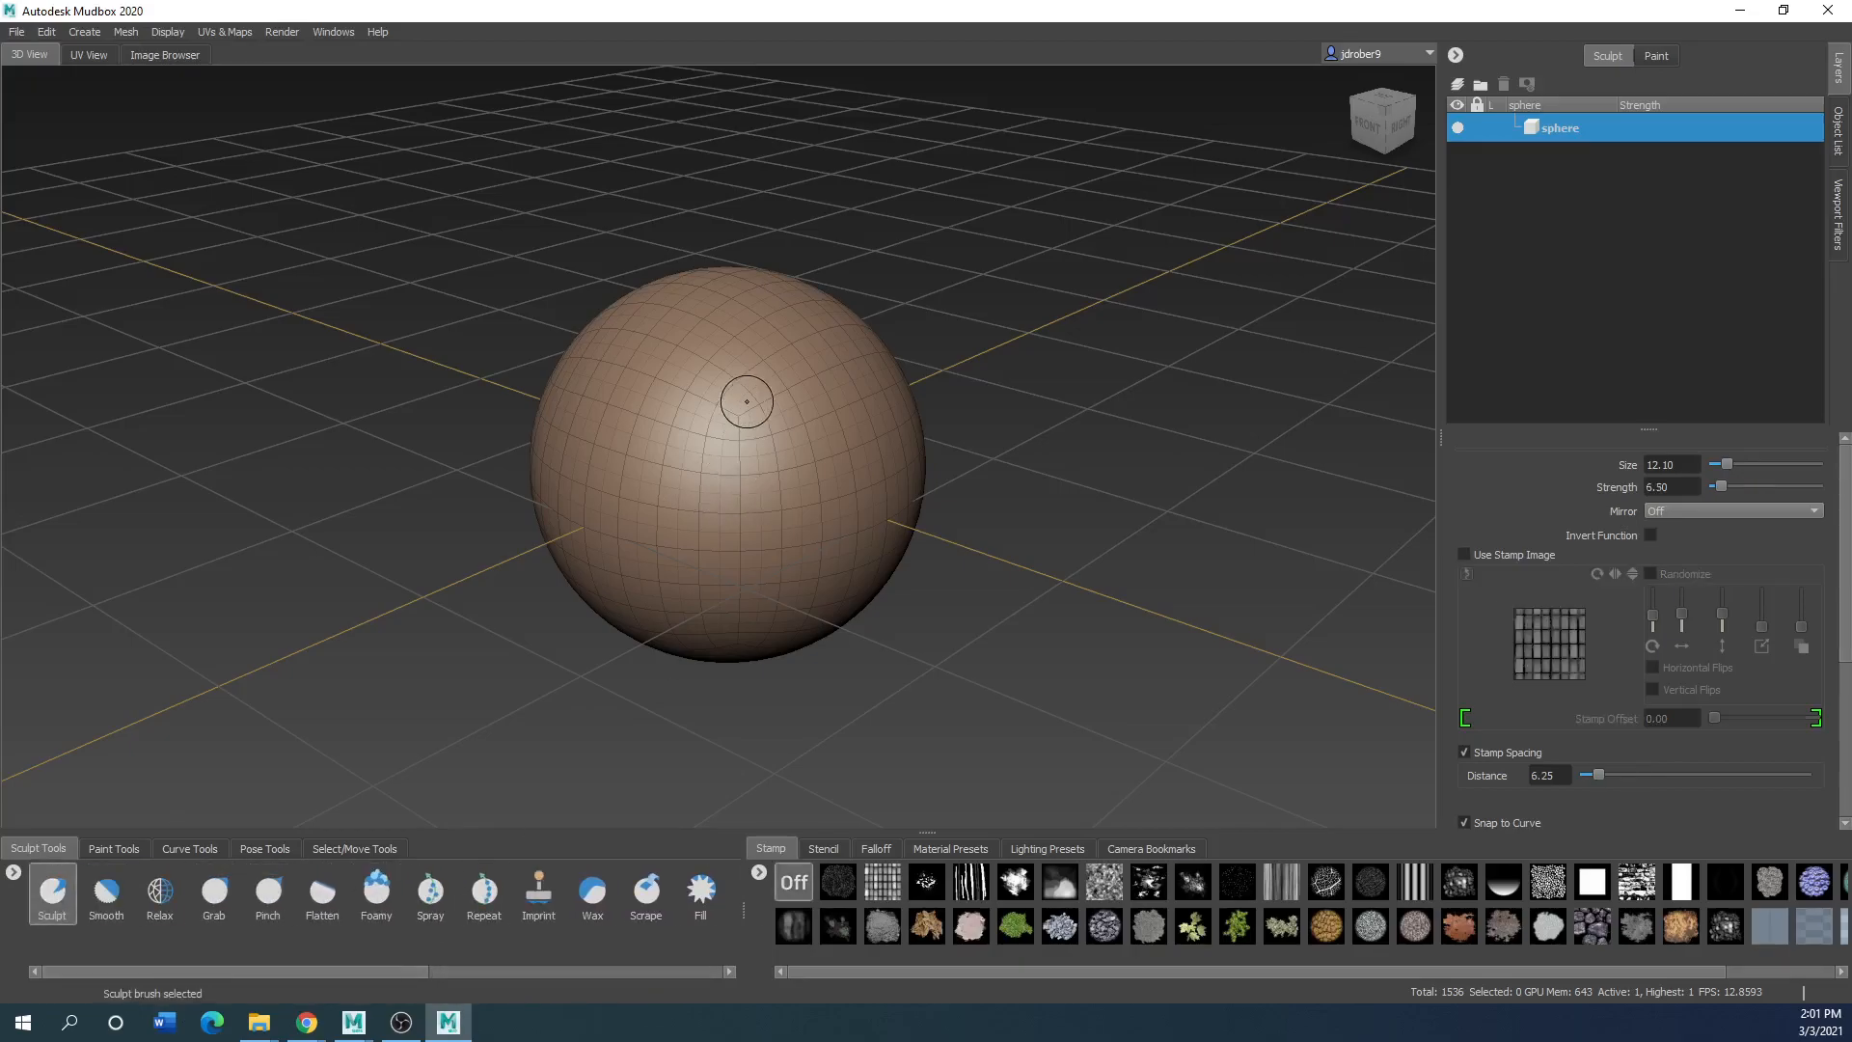
pyautogui.moveTo(793, 377)
pyautogui.mouseDown()
pyautogui.moveTo(741, 464)
pyautogui.moveTo(757, 530)
pyautogui.moveTo(849, 463)
pyautogui.moveTo(825, 386)
pyautogui.moveTo(693, 412)
pyautogui.moveTo(680, 493)
pyautogui.moveTo(782, 415)
pyautogui.moveTo(806, 468)
pyautogui.mouseUp()
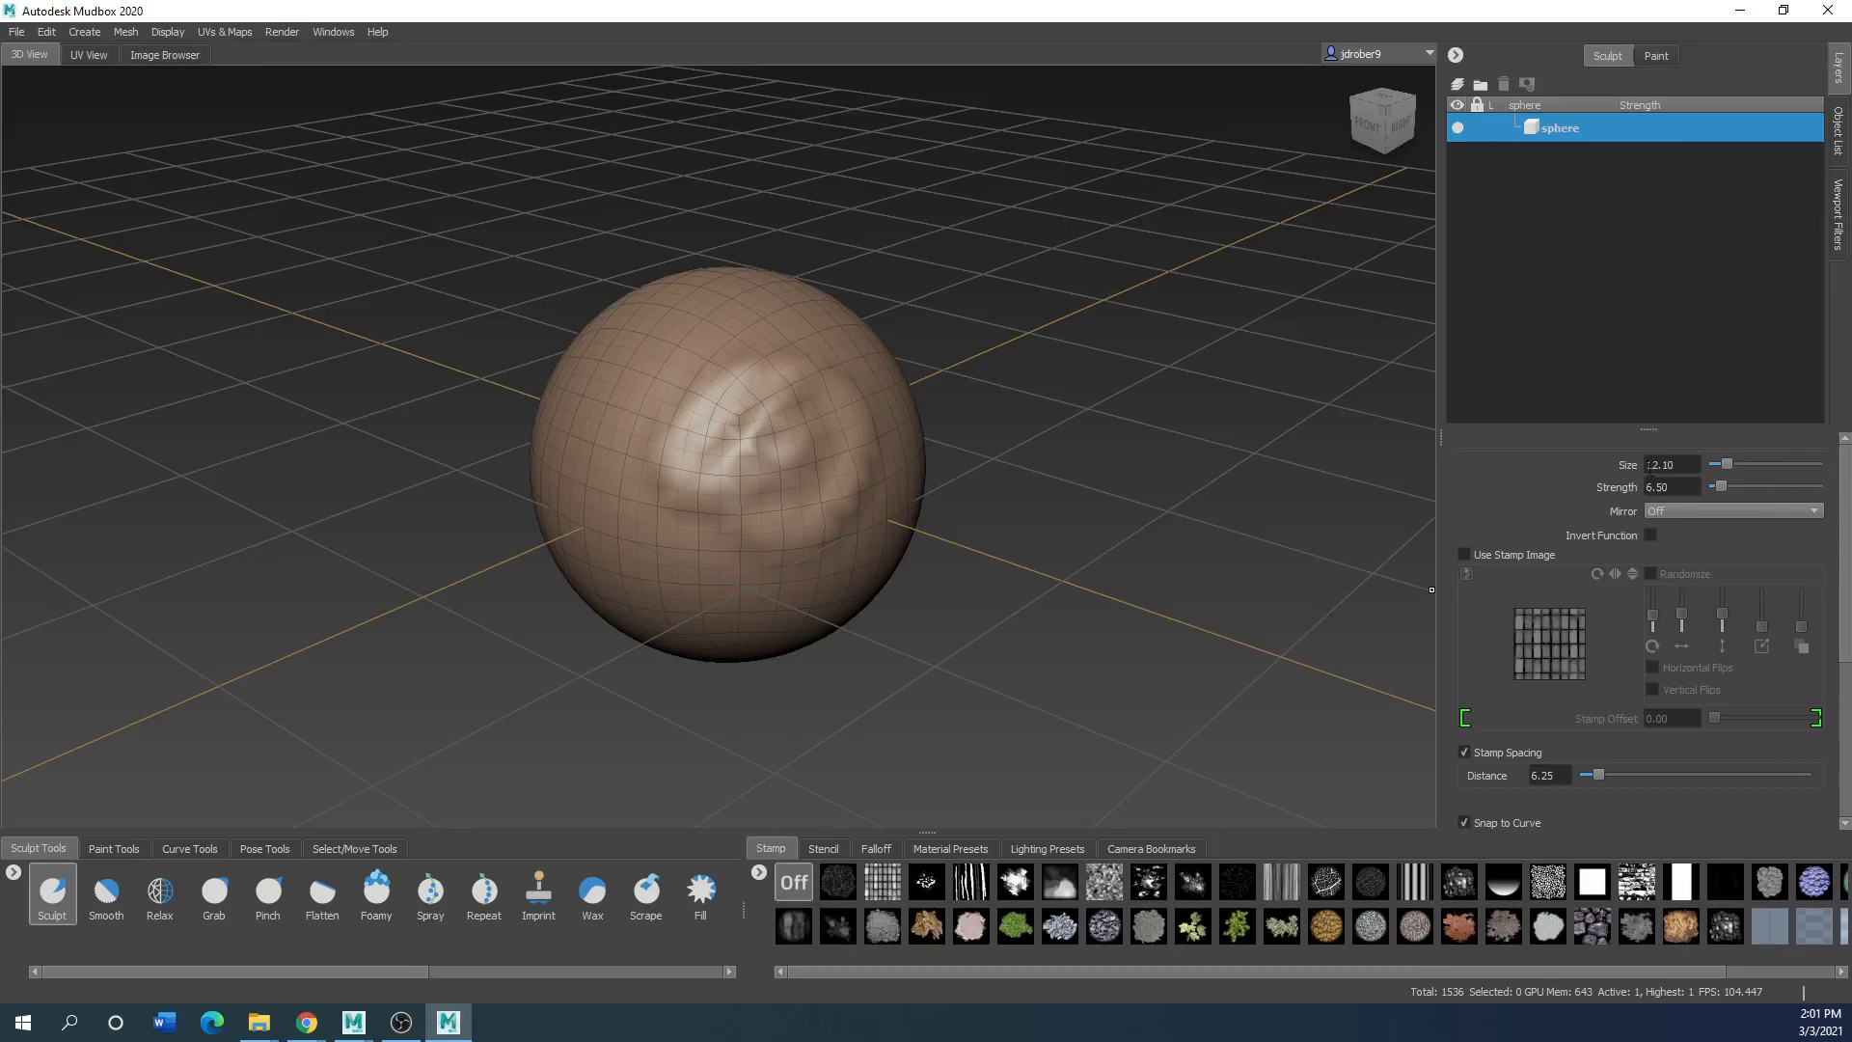
pyautogui.moveTo(784, 490)
pyautogui.mouseDown()
pyautogui.moveTo(762, 471)
pyautogui.moveTo(741, 487)
pyautogui.moveTo(786, 512)
pyautogui.moveTo(825, 440)
pyautogui.moveTo(732, 515)
pyautogui.mouseUp()
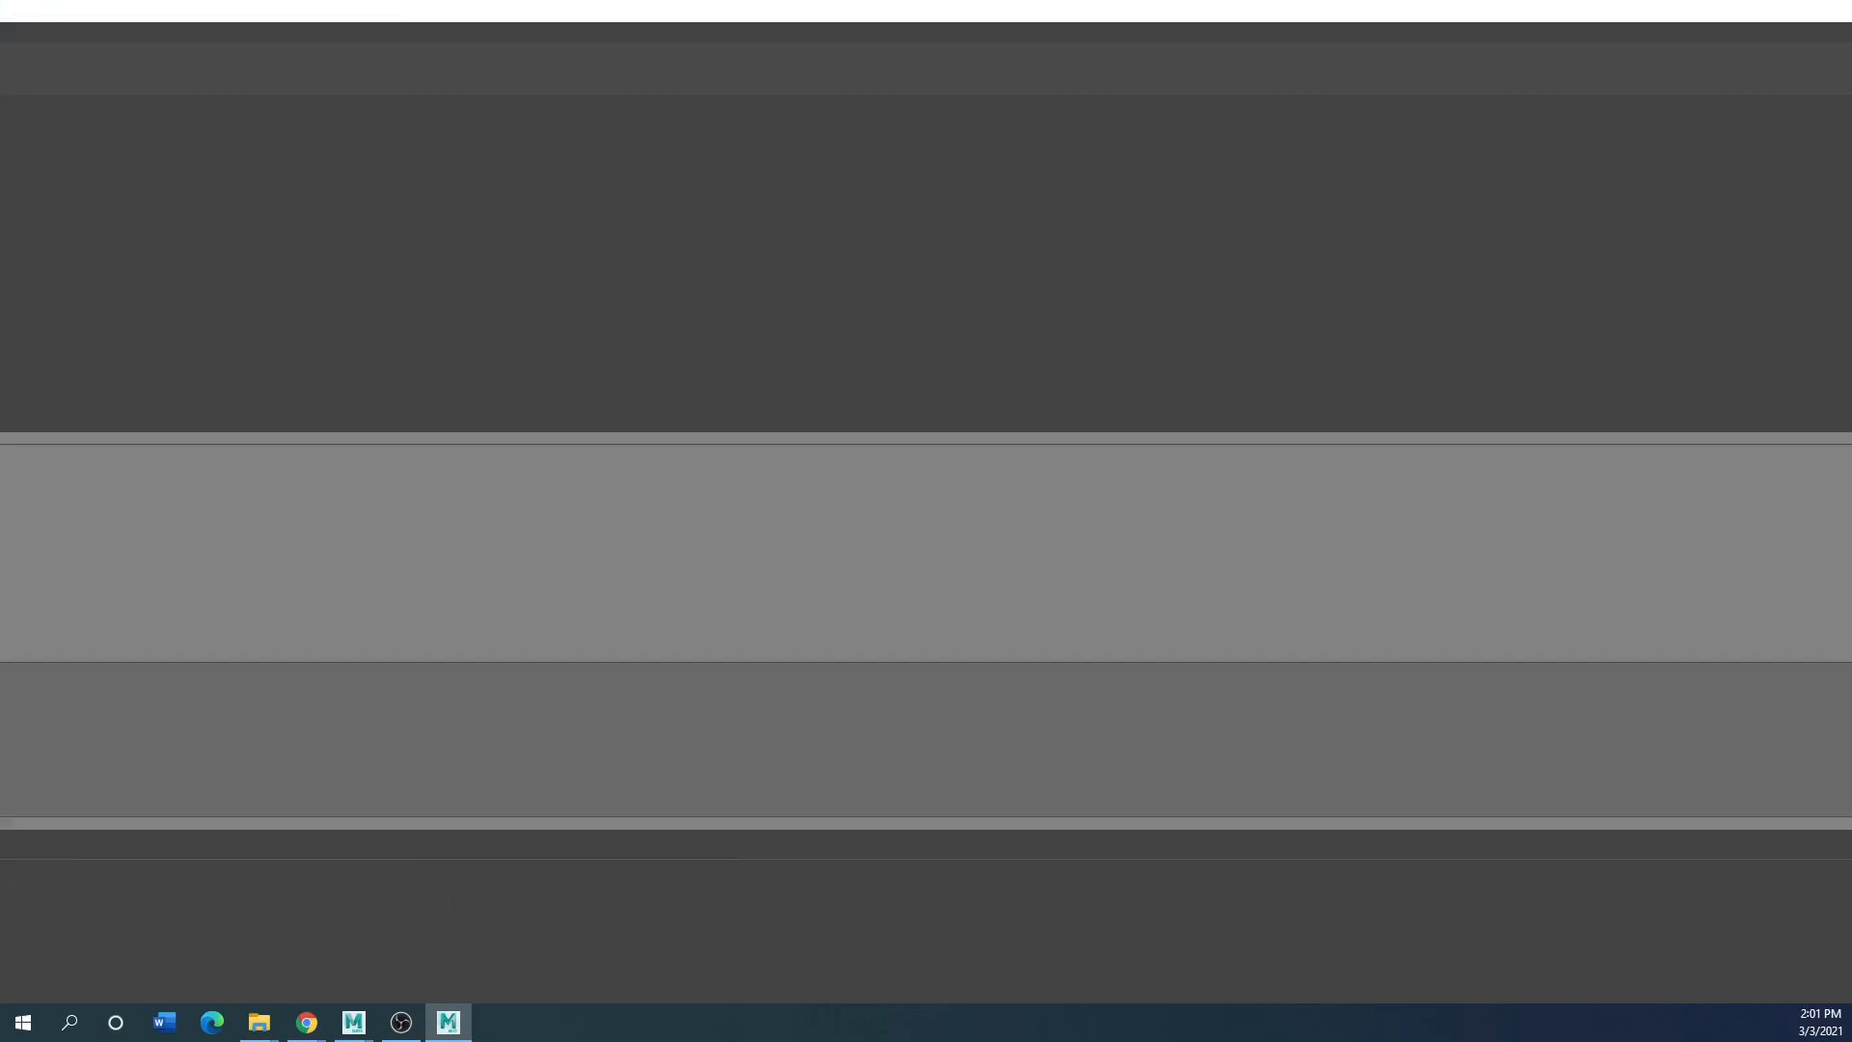
# Switch to Maya and enlarge the Sculpt tool's brush over the frog to a size of about 3.3
pyautogui.moveTo(0, 311); pyautogui.dragTo(784, 187)
pyautogui.click(997, 188)
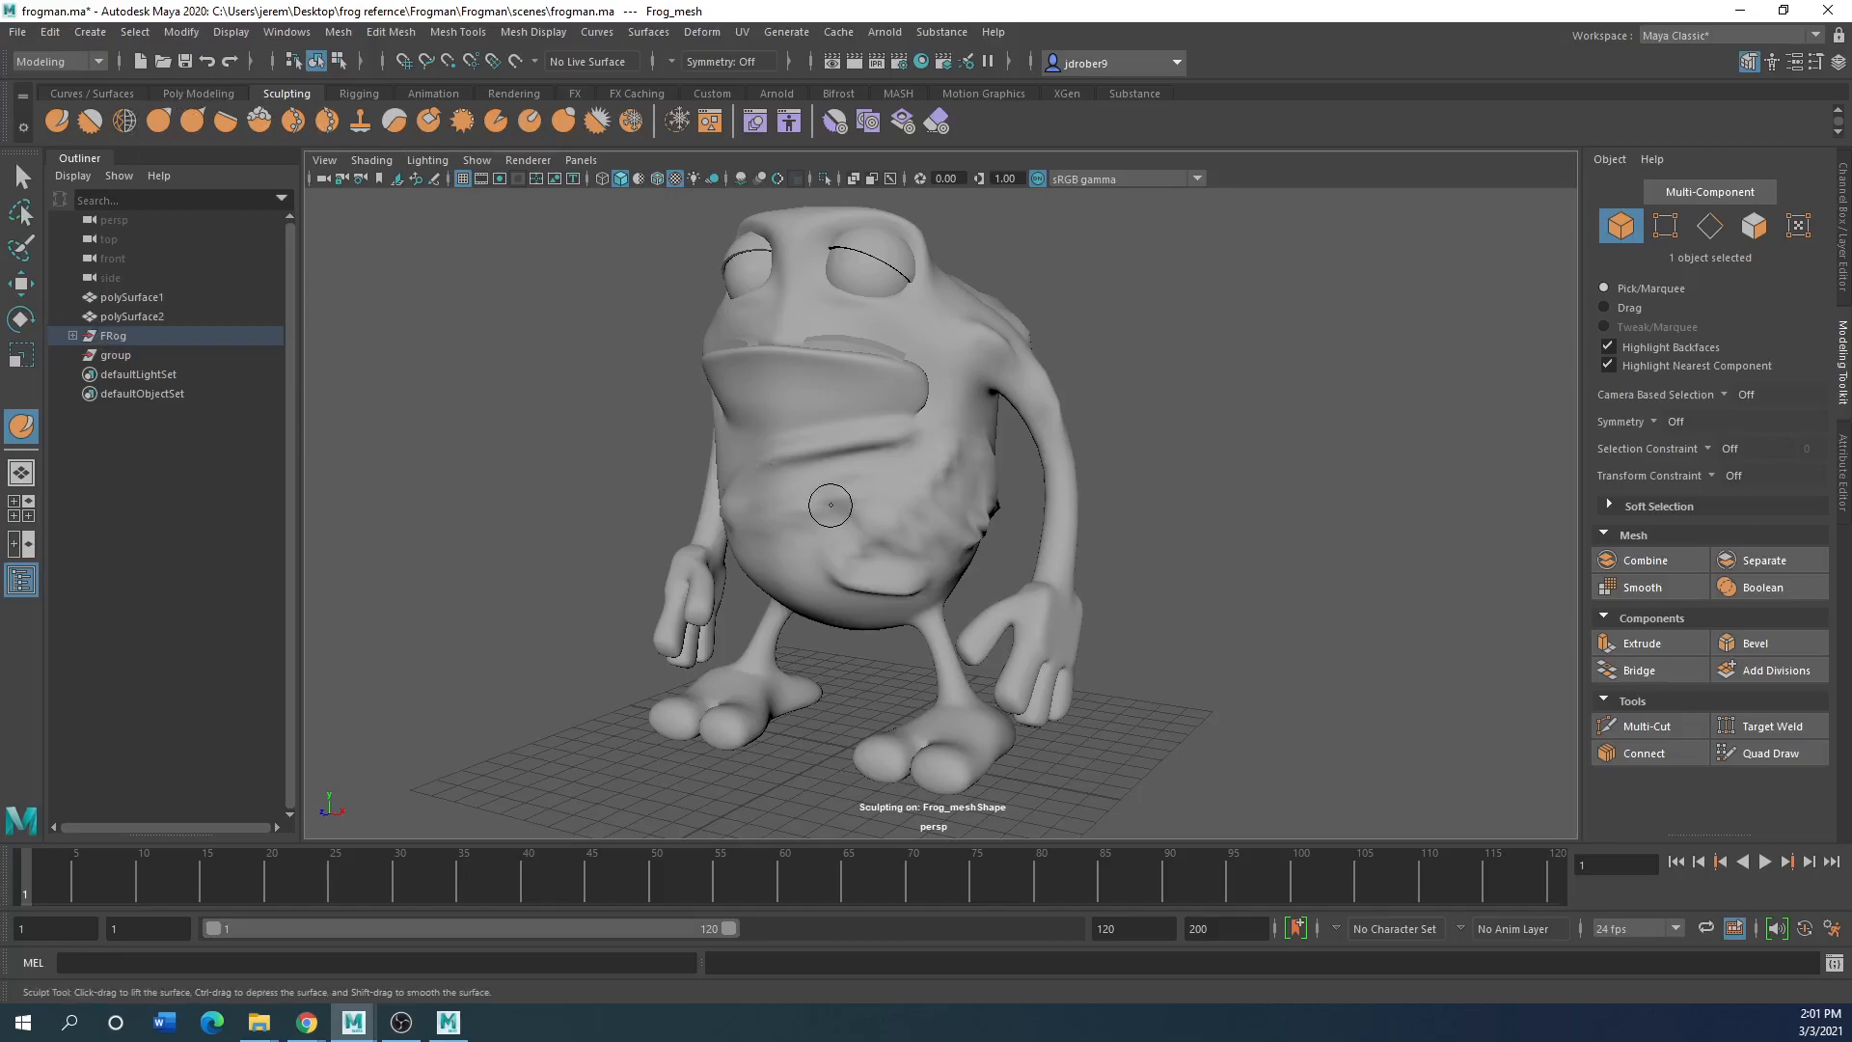
pyautogui.press('b')
pyautogui.moveTo(830, 505)
pyautogui.mouseDown()
pyautogui.moveTo(1209, 505)
pyautogui.moveTo(907, 503)
pyautogui.moveTo(858, 521)
pyautogui.moveTo(808, 463)
pyautogui.moveTo(858, 434)
pyautogui.moveTo(903, 439)
pyautogui.moveTo(863, 512)
pyautogui.moveTo(801, 510)
pyautogui.moveTo(1059, 492)
pyautogui.moveTo(1117, 467)
pyautogui.moveTo(791, 540)
pyautogui.moveTo(916, 541)
pyautogui.moveTo(885, 518)
pyautogui.moveTo(1013, 540)
pyautogui.moveTo(926, 675)
pyautogui.moveTo(830, 617)
pyautogui.moveTo(892, 621)
pyautogui.moveTo(912, 635)
pyautogui.moveTo(791, 632)
pyautogui.mouseUp()
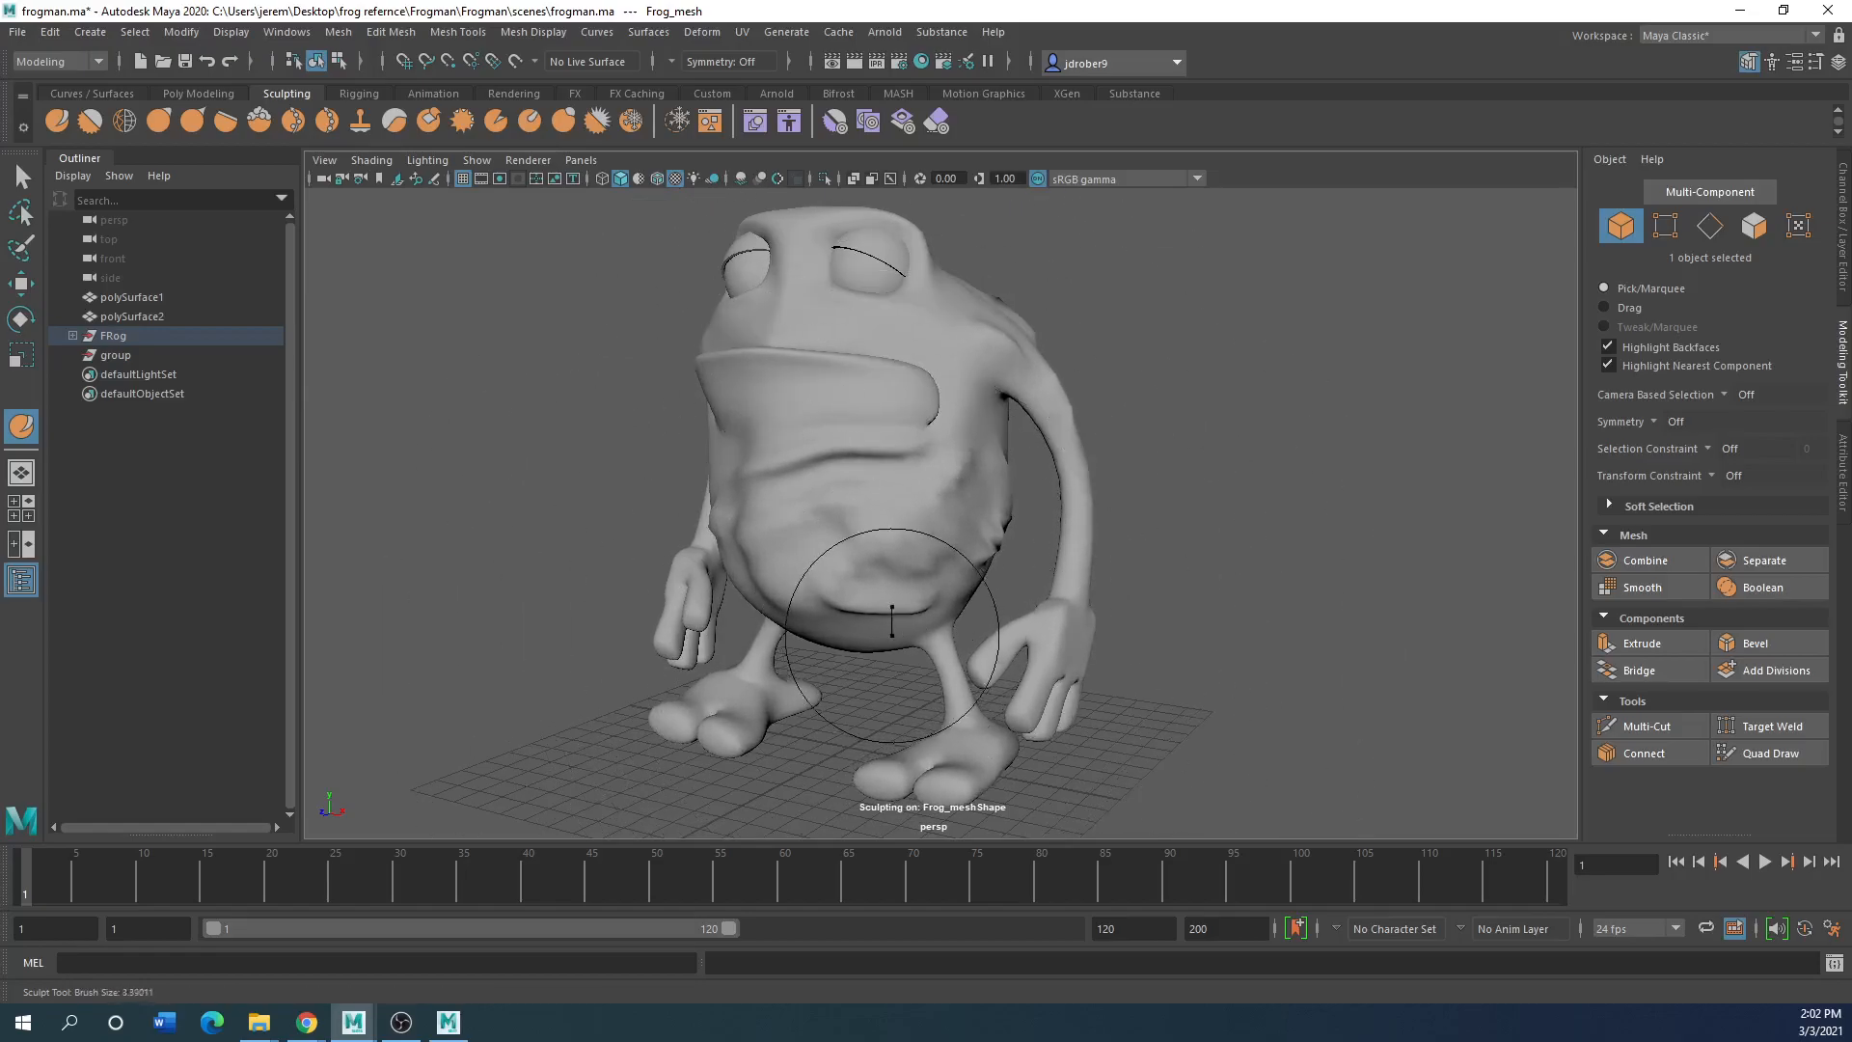
# Switch back to Mudbox with the sculpted sphere in the 3D view
pyautogui.moveTo(1005, 8); pyautogui.dragTo(482, 201)
pyautogui.click(769, 190)
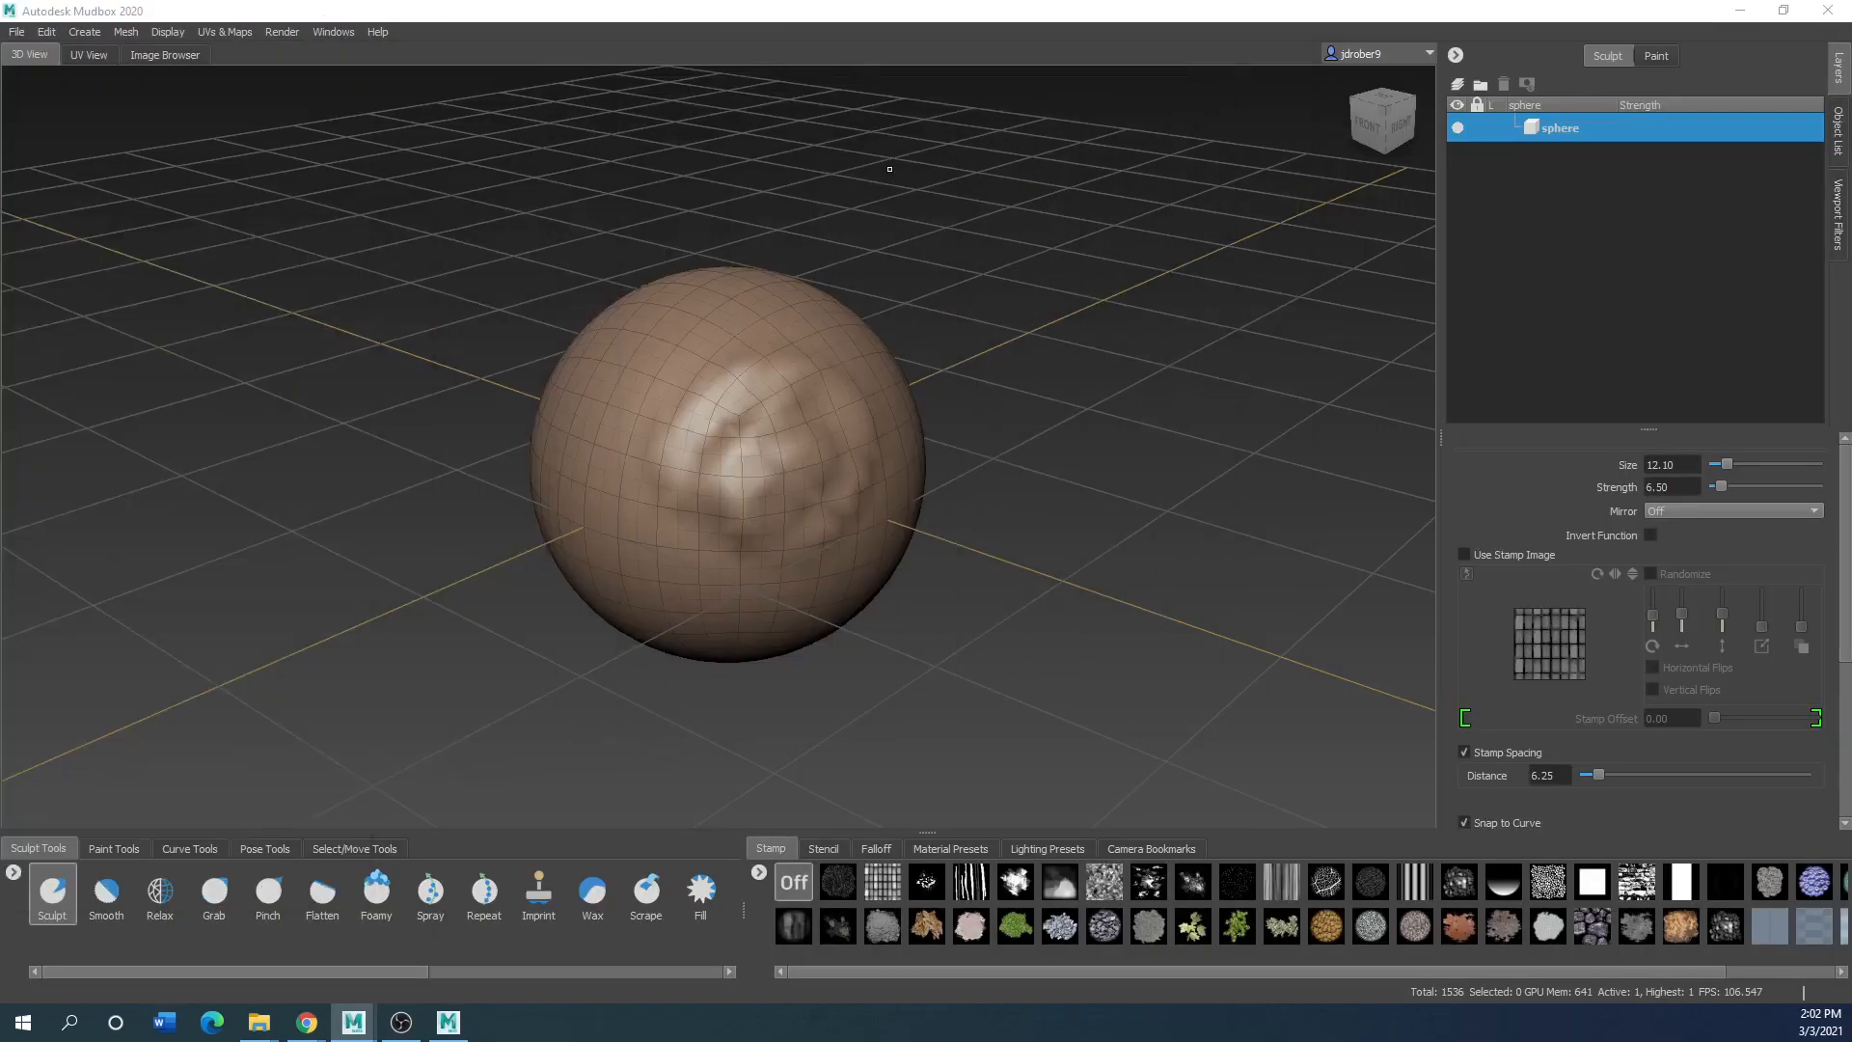
# Enlarge the Sculpt brush to a size of about 52, raise its strength slightly, and sculpt broad strokes across the sphere's front
pyautogui.moveTo(714, 526)
pyautogui.mouseDown()
pyautogui.moveTo(835, 526)
pyautogui.moveTo(733, 526)
pyautogui.mouseUp()
pyautogui.moveTo(778, 356)
pyautogui.mouseDown()
pyautogui.moveTo(690, 476)
pyautogui.moveTo(709, 450)
pyautogui.moveTo(754, 450)
pyautogui.moveTo(733, 464)
pyautogui.moveTo(743, 511)
pyautogui.moveTo(733, 472)
pyautogui.mouseUp()
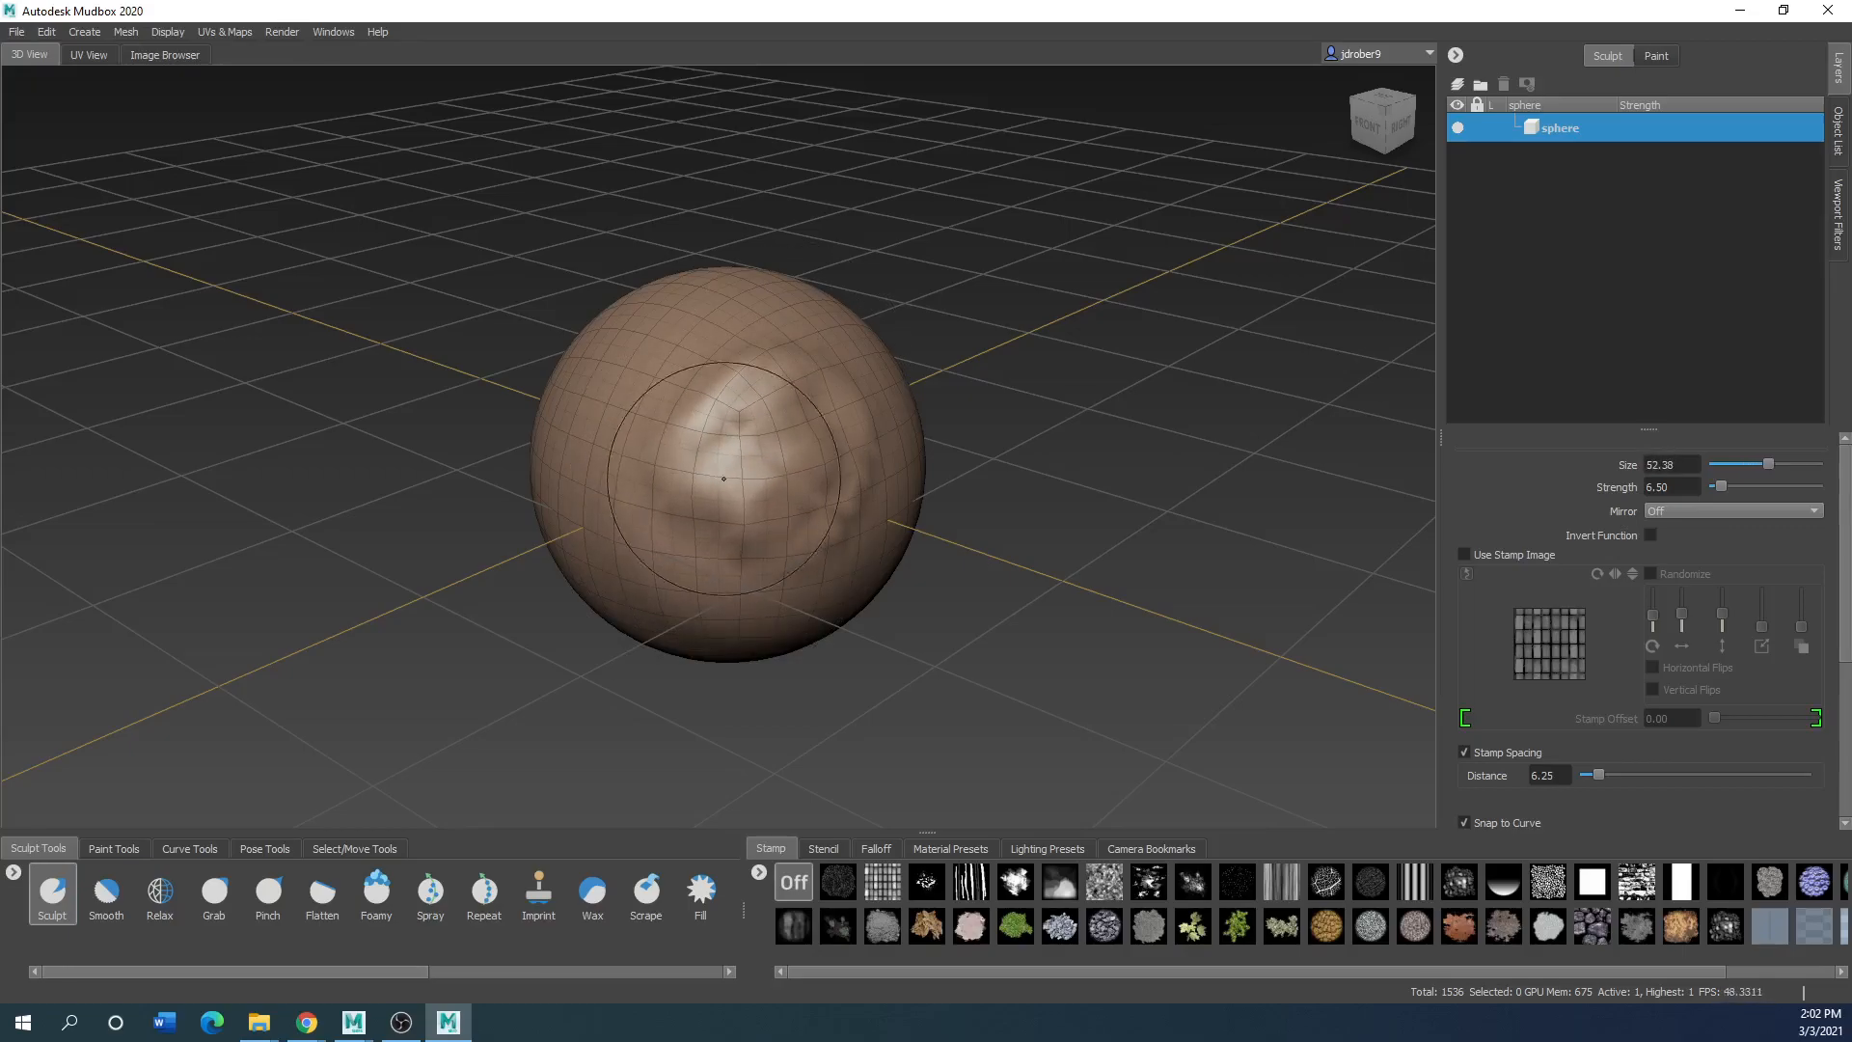
pyautogui.moveTo(1721, 485); pyautogui.dragTo(1730, 486)
pyautogui.moveTo(909, 535)
pyautogui.mouseDown()
pyautogui.moveTo(801, 473)
pyautogui.moveTo(734, 535)
pyautogui.moveTo(695, 425)
pyautogui.moveTo(625, 471)
pyautogui.moveTo(608, 415)
pyautogui.moveTo(695, 579)
pyautogui.moveTo(864, 453)
pyautogui.moveTo(706, 361)
pyautogui.mouseUp()
# Smooth the bumps on the sphere's front with the Smooth brush at strength 100, and go over the area with the Relax brush
pyautogui.click(106, 893)
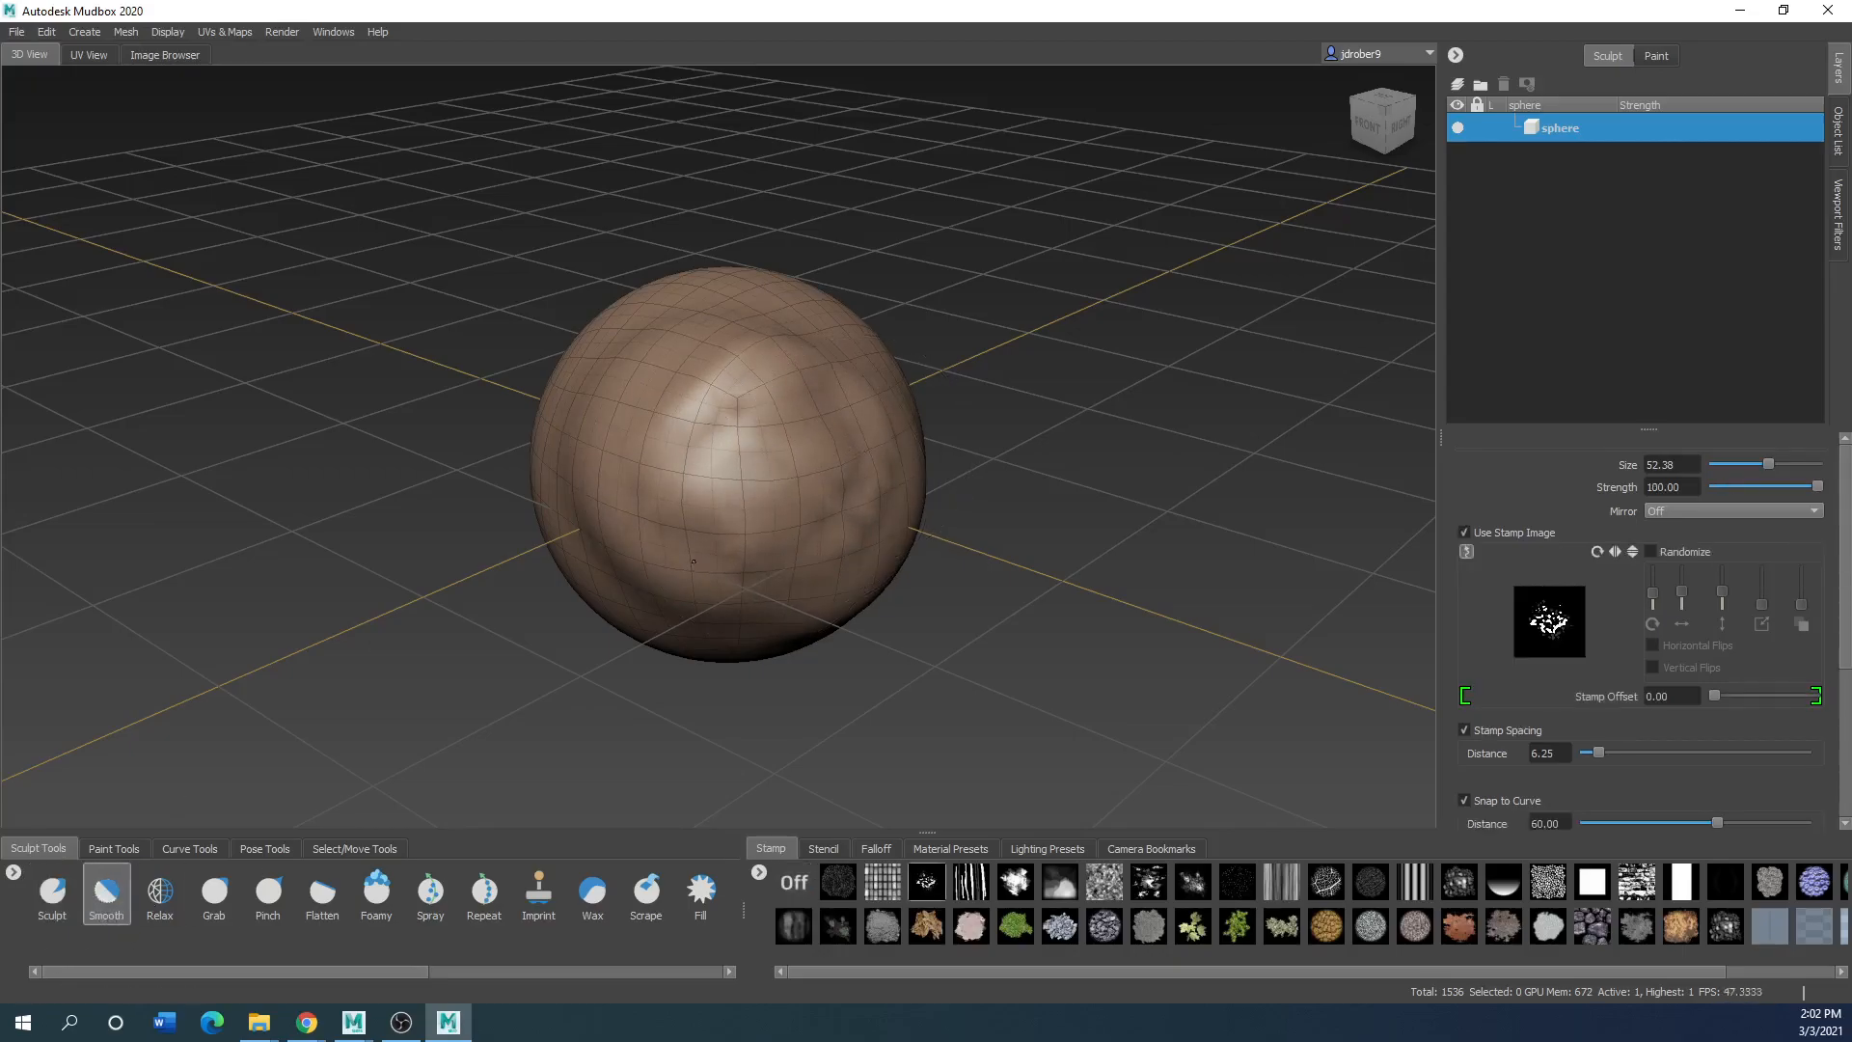
pyautogui.moveTo(738, 410)
pyautogui.mouseDown()
pyautogui.moveTo(697, 482)
pyautogui.moveTo(724, 400)
pyautogui.mouseUp()
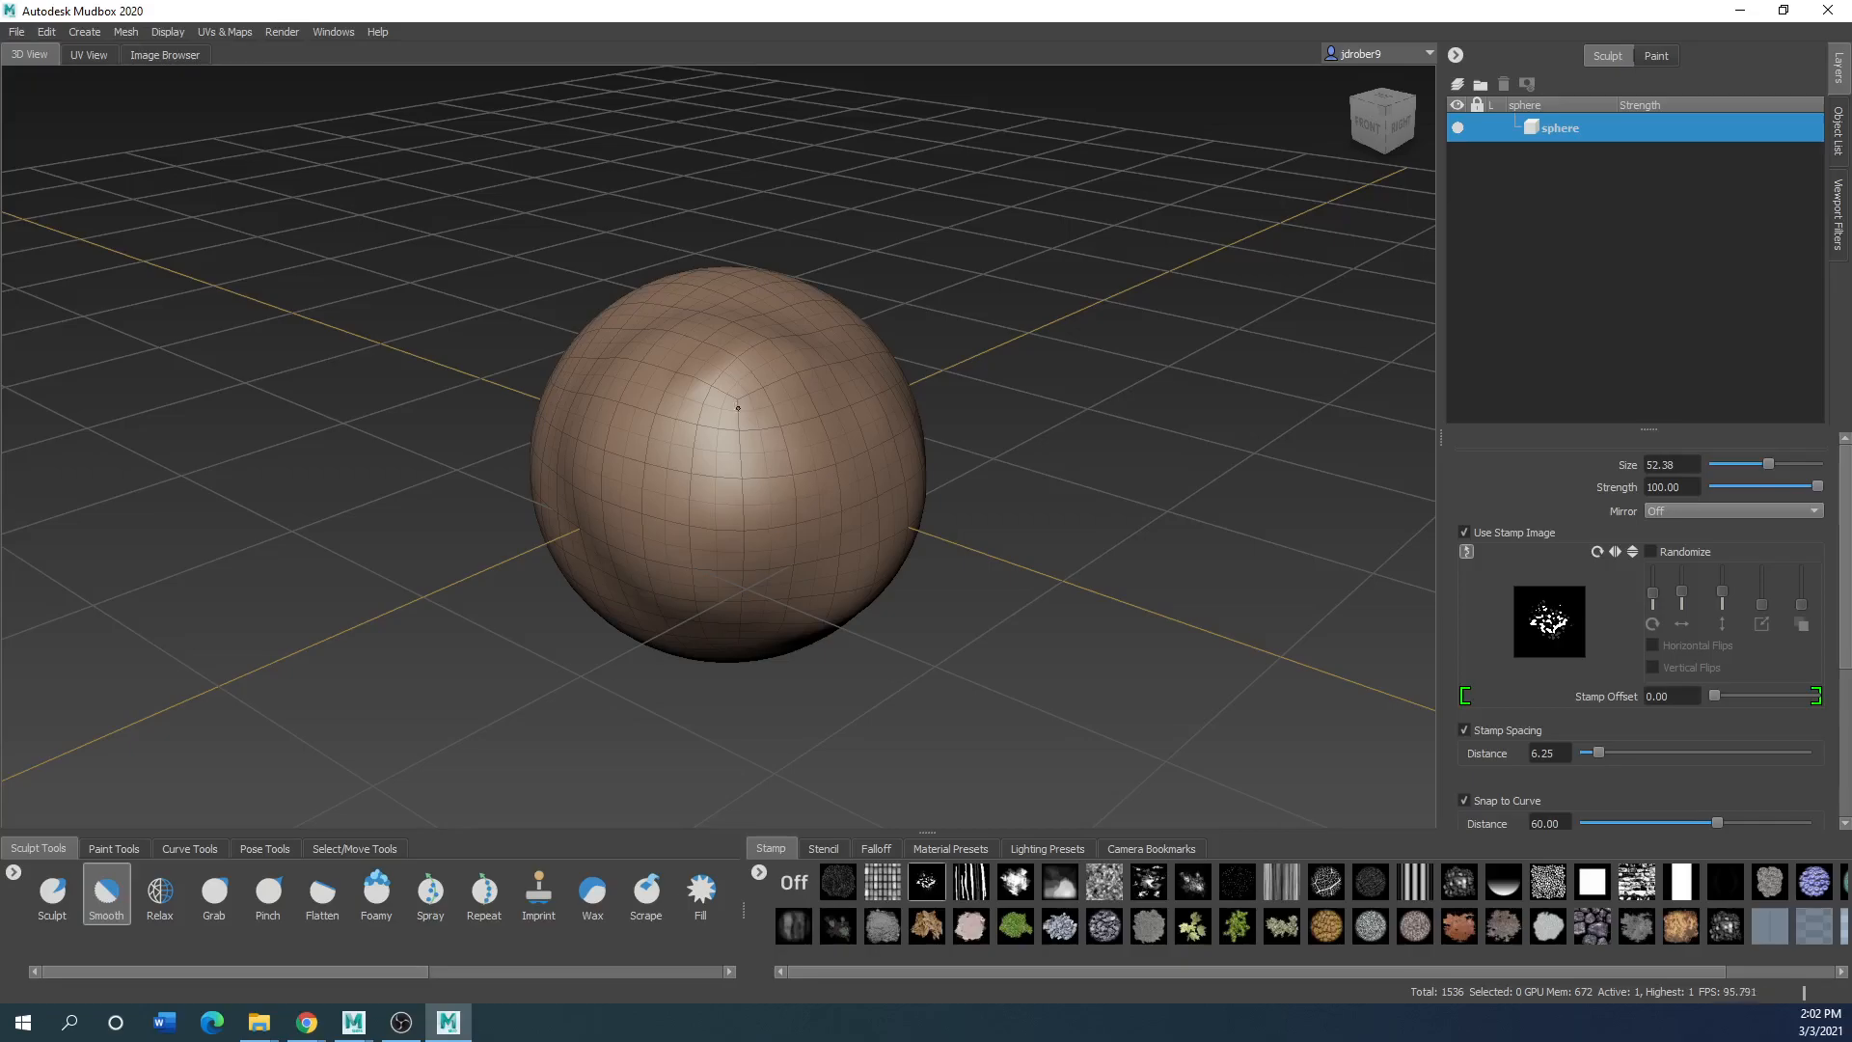
pyautogui.moveTo(727, 311)
pyautogui.mouseDown()
pyautogui.moveTo(737, 425)
pyautogui.moveTo(712, 513)
pyautogui.moveTo(583, 564)
pyautogui.mouseUp()
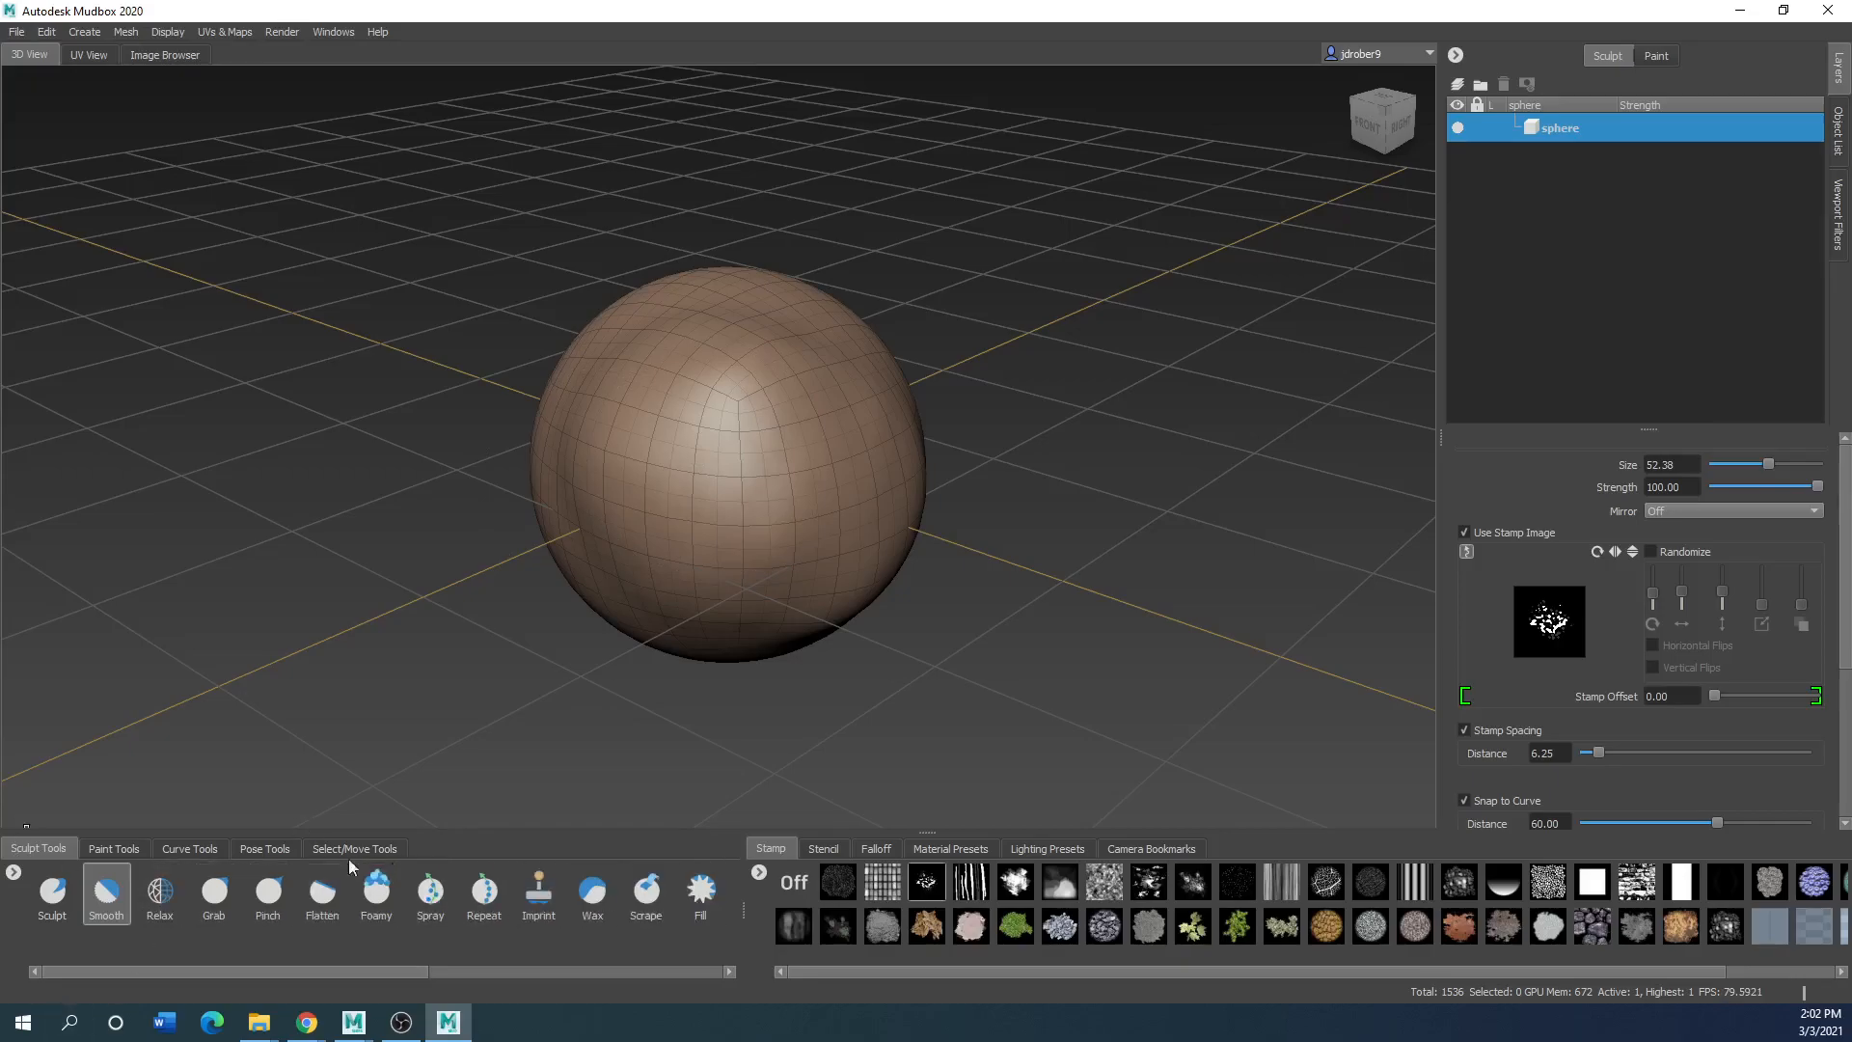
pyautogui.click(162, 890)
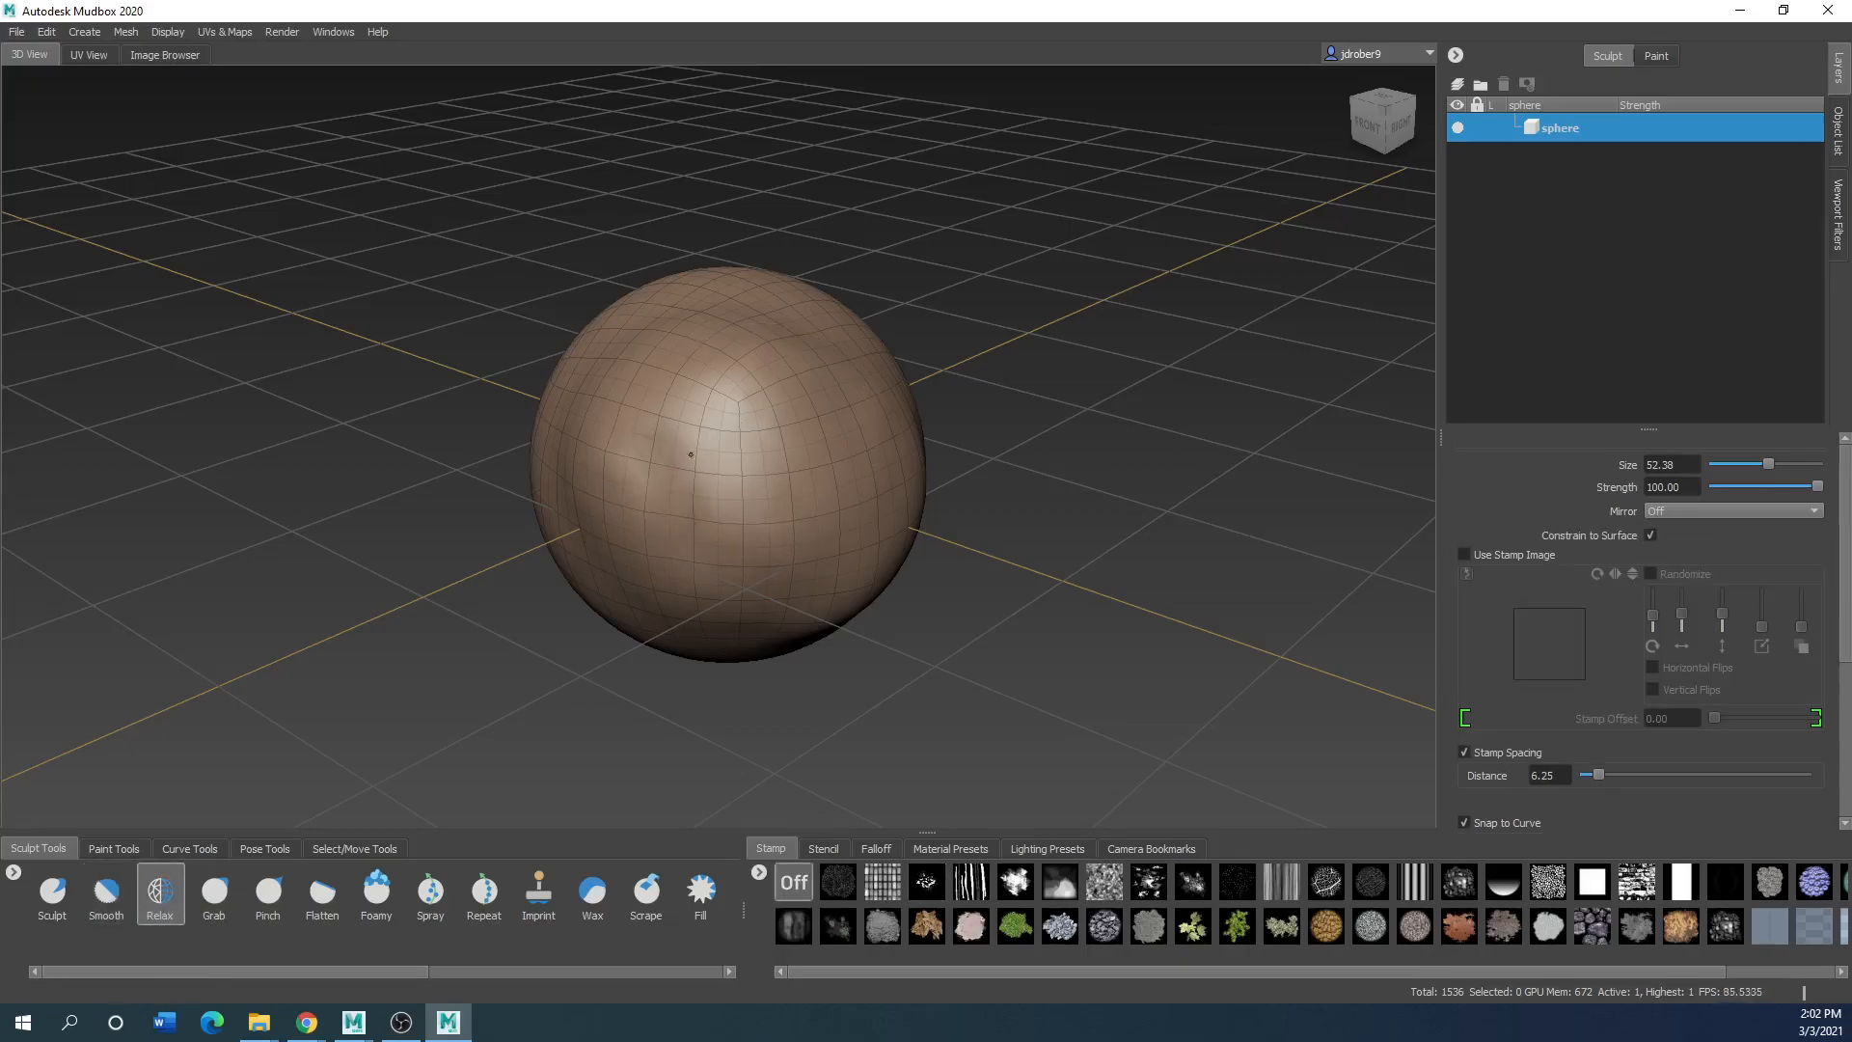
# Sculpt small raised strokes over the sphere's front and side with the Sculpt brush at size 11.20 and strength 9.30
pyautogui.click(52, 889)
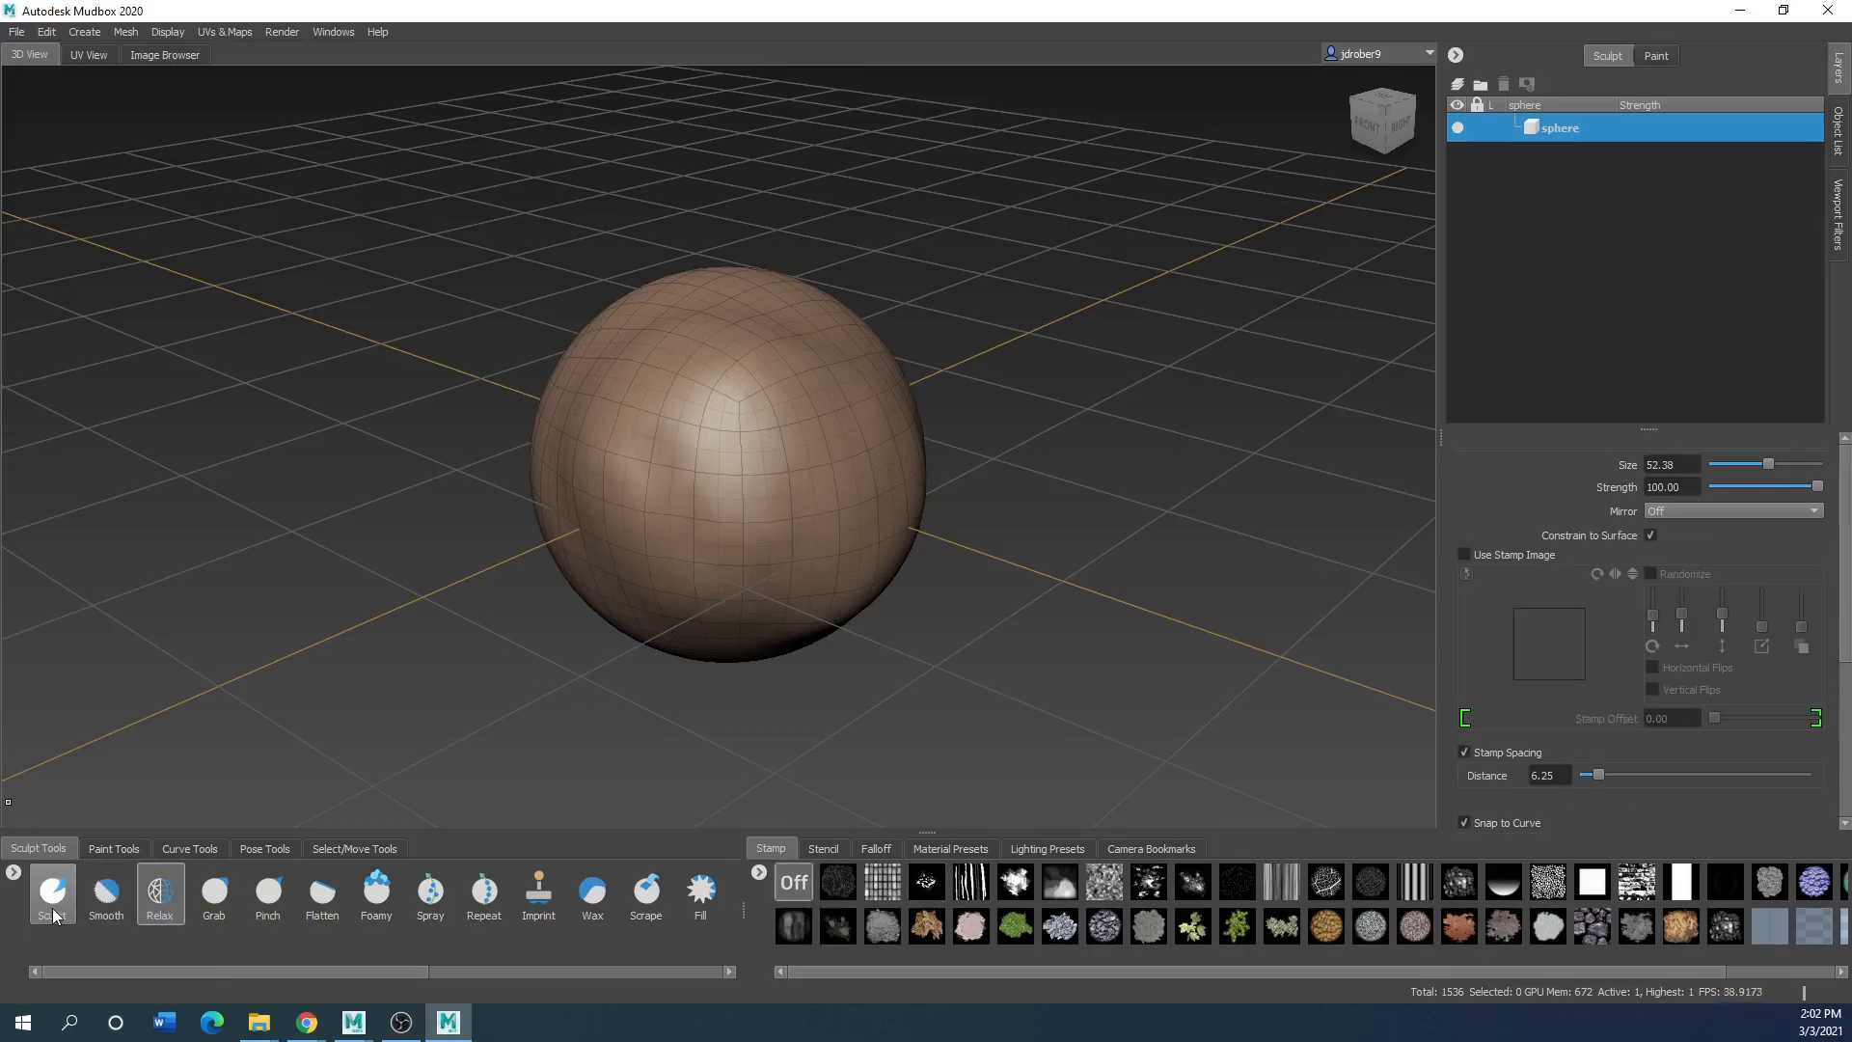
pyautogui.moveTo(1770, 466); pyautogui.dragTo(1726, 465)
pyautogui.moveTo(798, 425)
pyautogui.mouseDown()
pyautogui.moveTo(826, 499)
pyautogui.moveTo(695, 396)
pyautogui.moveTo(617, 492)
pyautogui.moveTo(625, 569)
pyautogui.mouseUp()
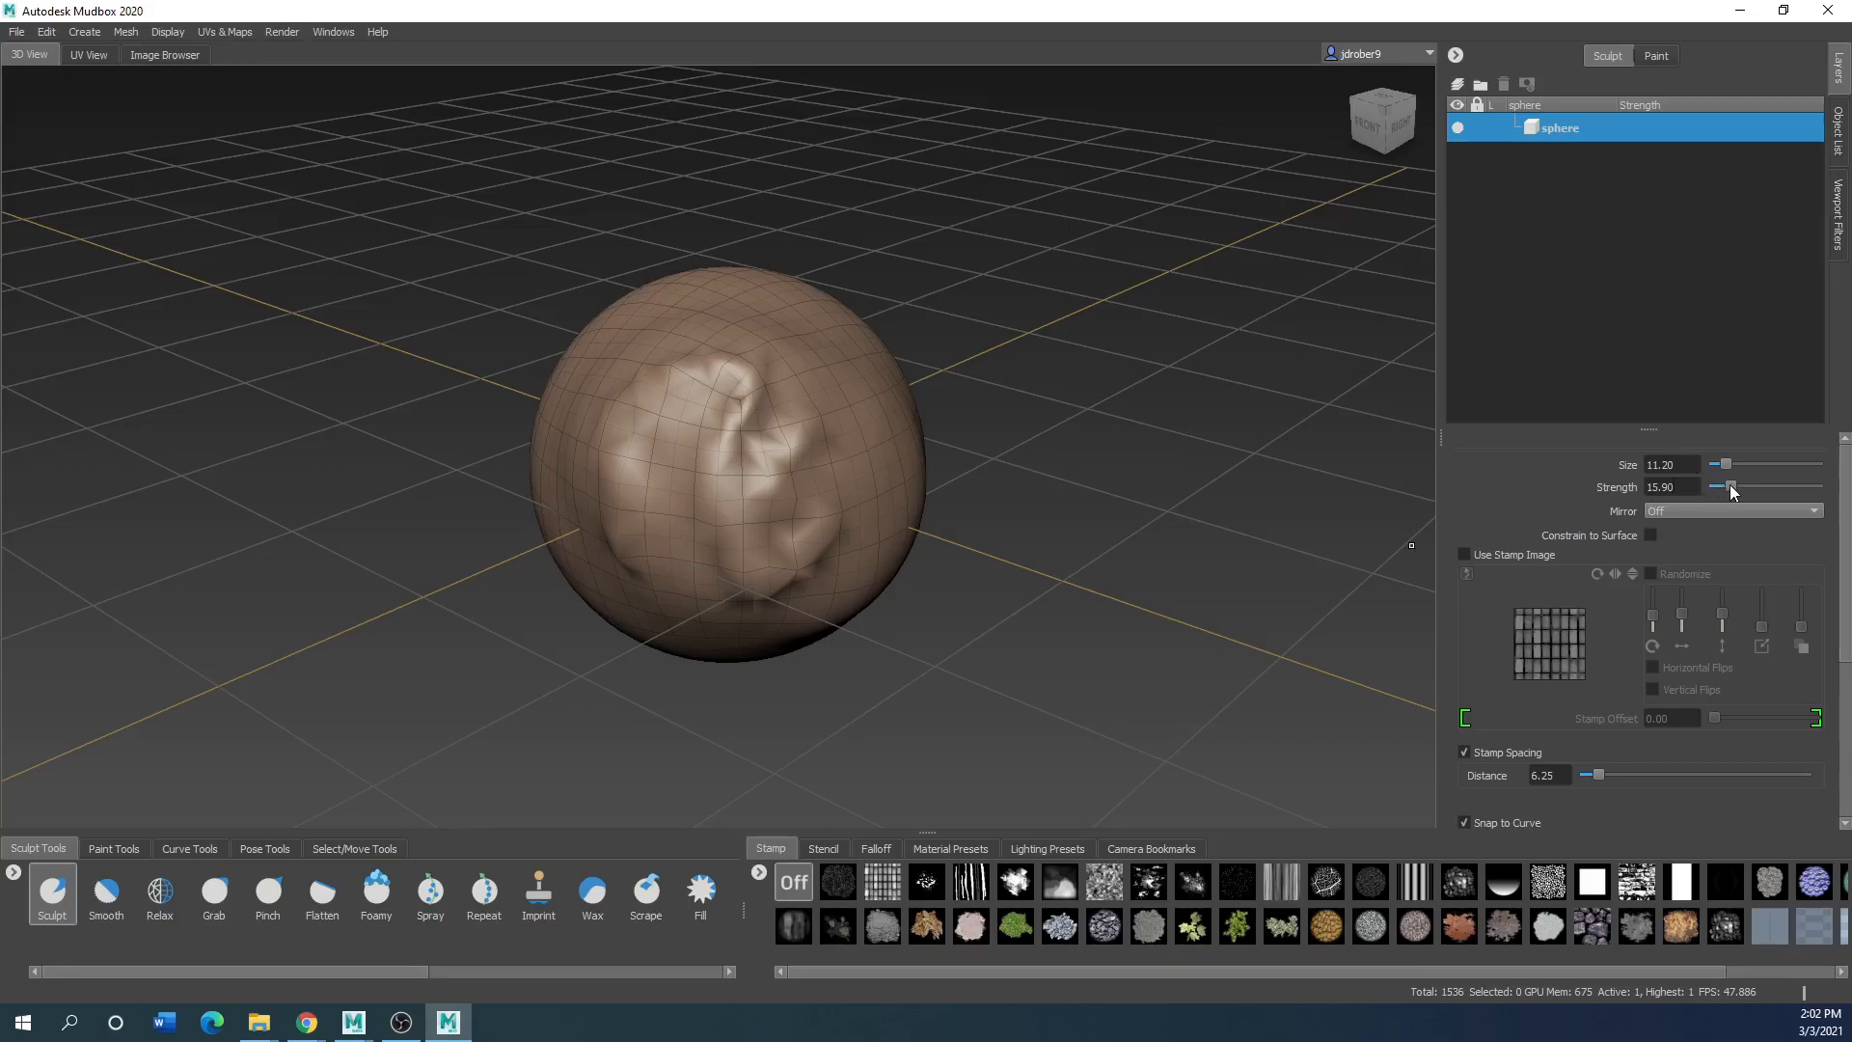
pyautogui.moveTo(1727, 490); pyautogui.dragTo(1724, 490)
pyautogui.moveTo(755, 463)
pyautogui.mouseDown()
pyautogui.moveTo(698, 439)
pyautogui.moveTo(731, 395)
pyautogui.moveTo(793, 374)
pyautogui.moveTo(702, 488)
pyautogui.moveTo(772, 482)
pyautogui.moveTo(680, 405)
pyautogui.moveTo(689, 540)
pyautogui.moveTo(733, 341)
pyautogui.moveTo(627, 424)
pyautogui.moveTo(782, 463)
pyautogui.mouseUp()
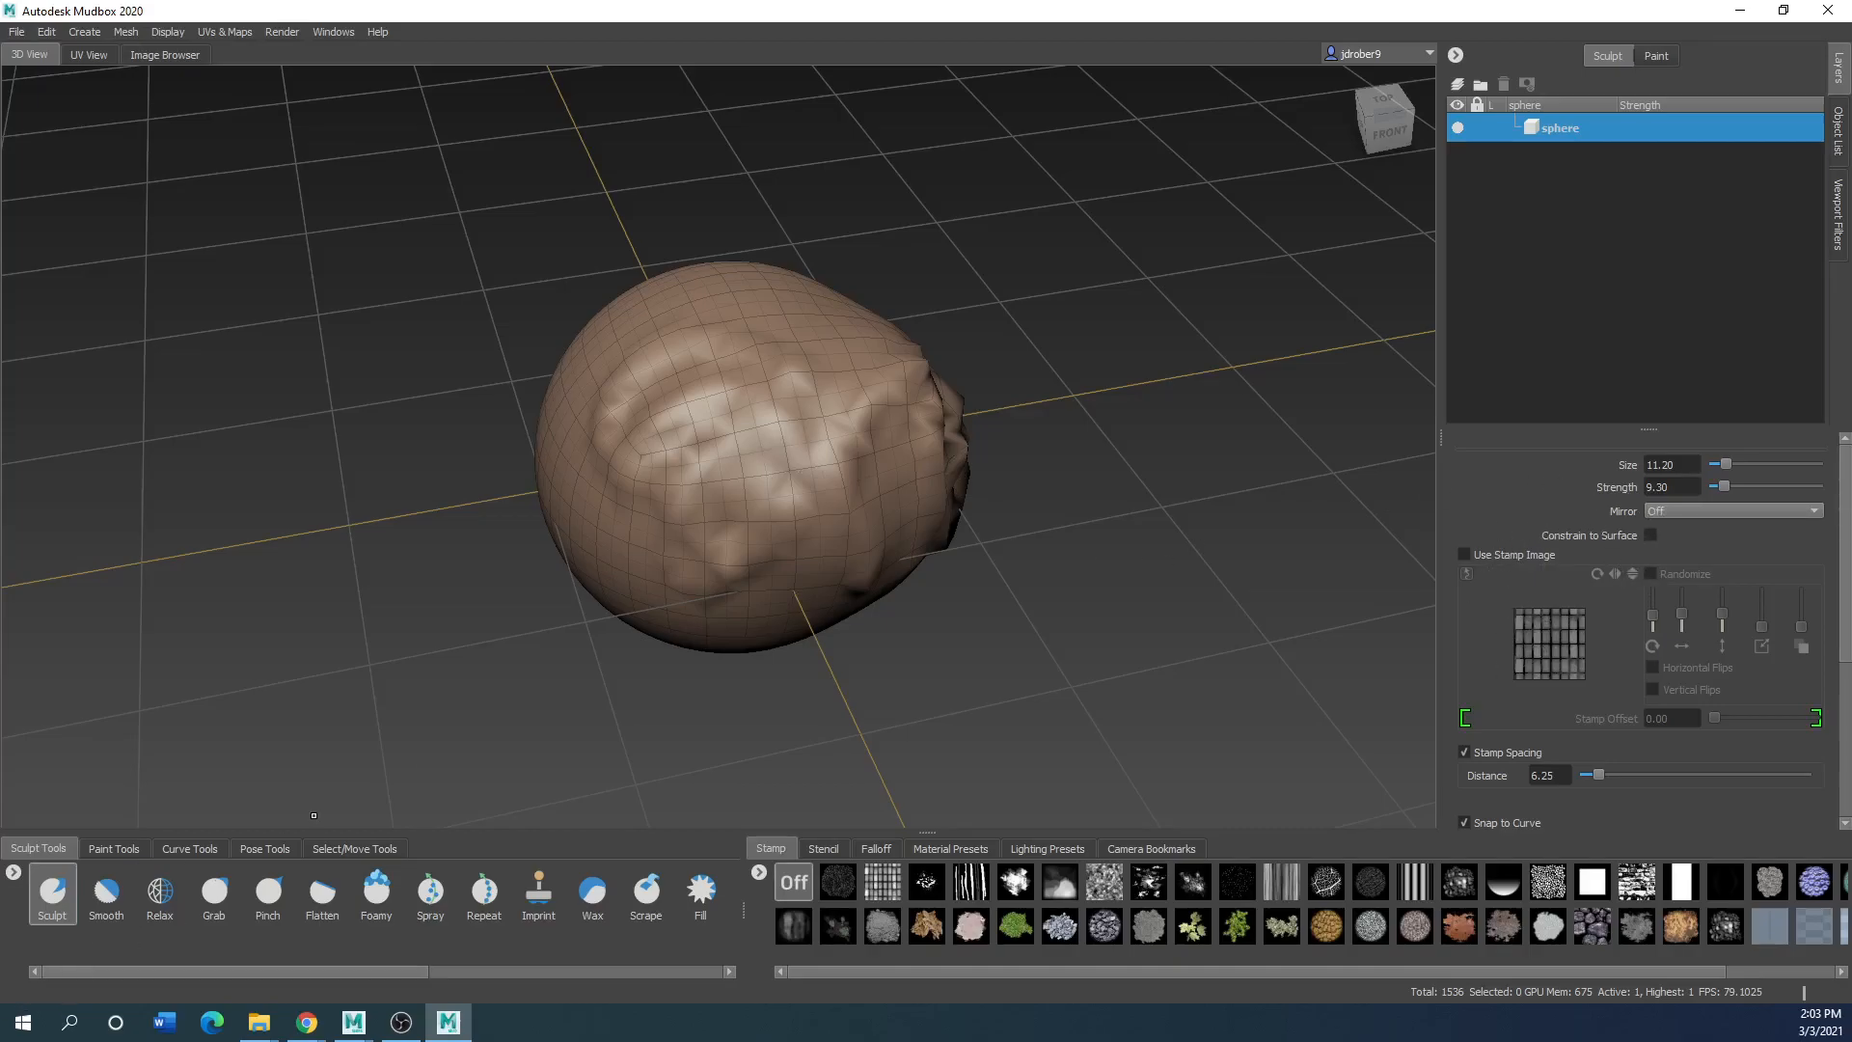
# Carve inverted strokes into the far side of the sphere with the Sculpt brush and Invert Function enabled
pyautogui.click(52, 897)
pyautogui.keyDown('alt'); pyautogui.moveTo(780, 577); pyautogui.dragTo(1428, 540); pyautogui.keyUp('alt')
pyautogui.moveTo(771, 487)
pyautogui.mouseDown()
pyautogui.moveTo(709, 502)
pyautogui.moveTo(692, 569)
pyautogui.moveTo(705, 470)
pyautogui.moveTo(663, 574)
pyautogui.moveTo(659, 478)
pyautogui.moveTo(691, 530)
pyautogui.moveTo(737, 552)
pyautogui.moveTo(752, 497)
pyautogui.moveTo(627, 507)
pyautogui.moveTo(743, 558)
pyautogui.moveTo(648, 472)
pyautogui.moveTo(1002, 536)
pyautogui.mouseUp()
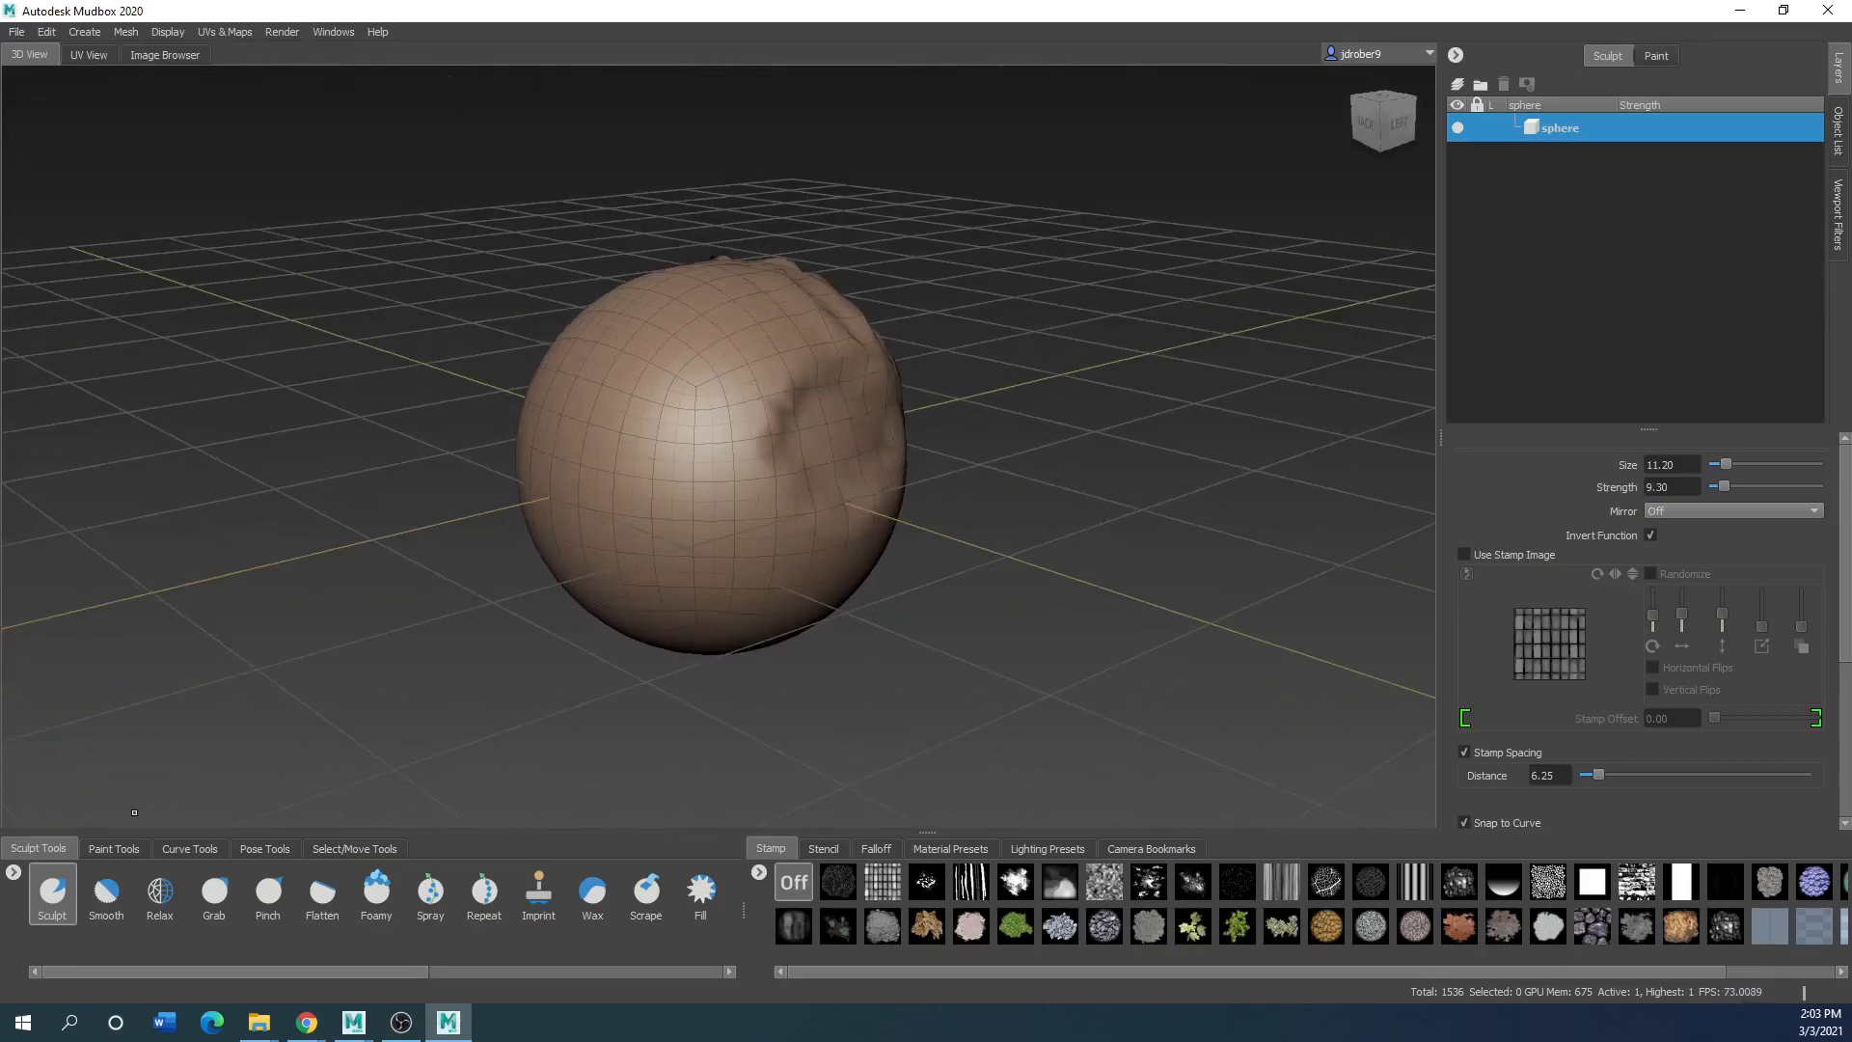
# Pull small areas of the smooth back-left surface with the Grab brush at size 11.20 and strength 45, and choose the Pinch brush
pyautogui.click(214, 892)
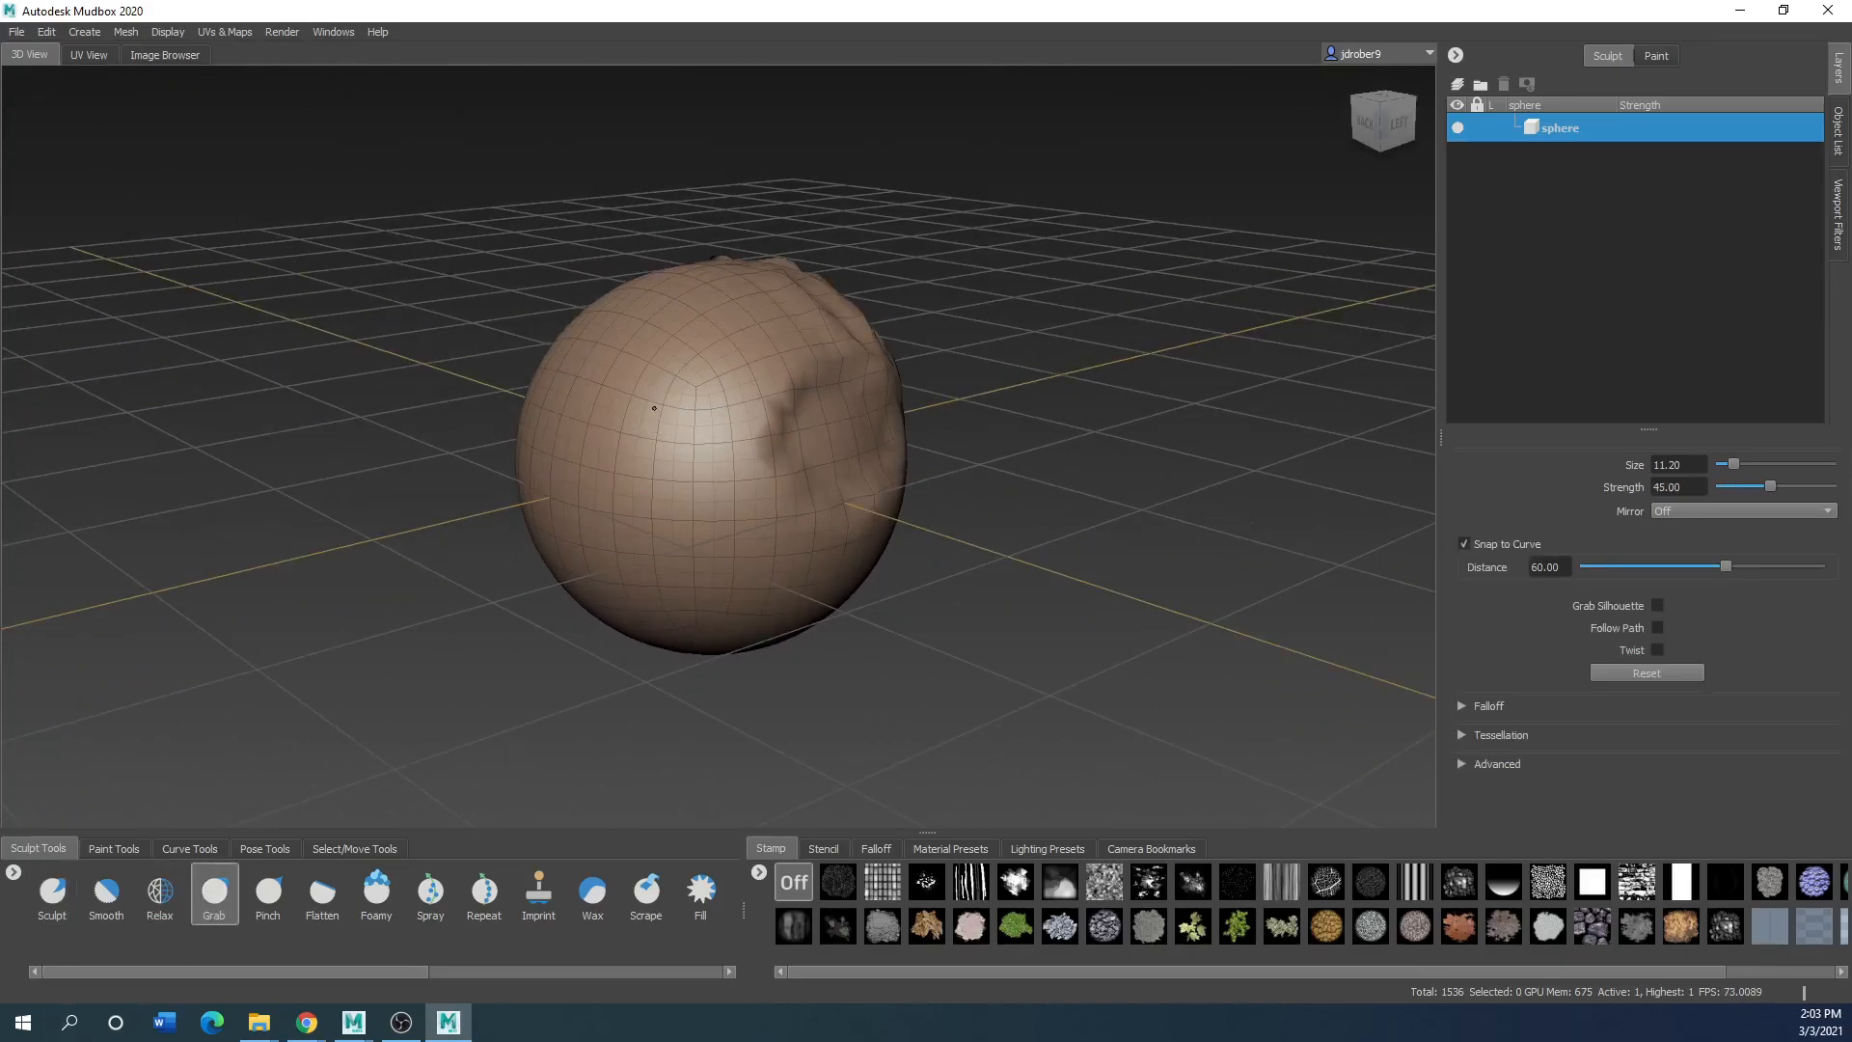
pyautogui.moveTo(591, 487); pyautogui.dragTo(645, 558)
pyautogui.moveTo(675, 447); pyautogui.dragTo(668, 439)
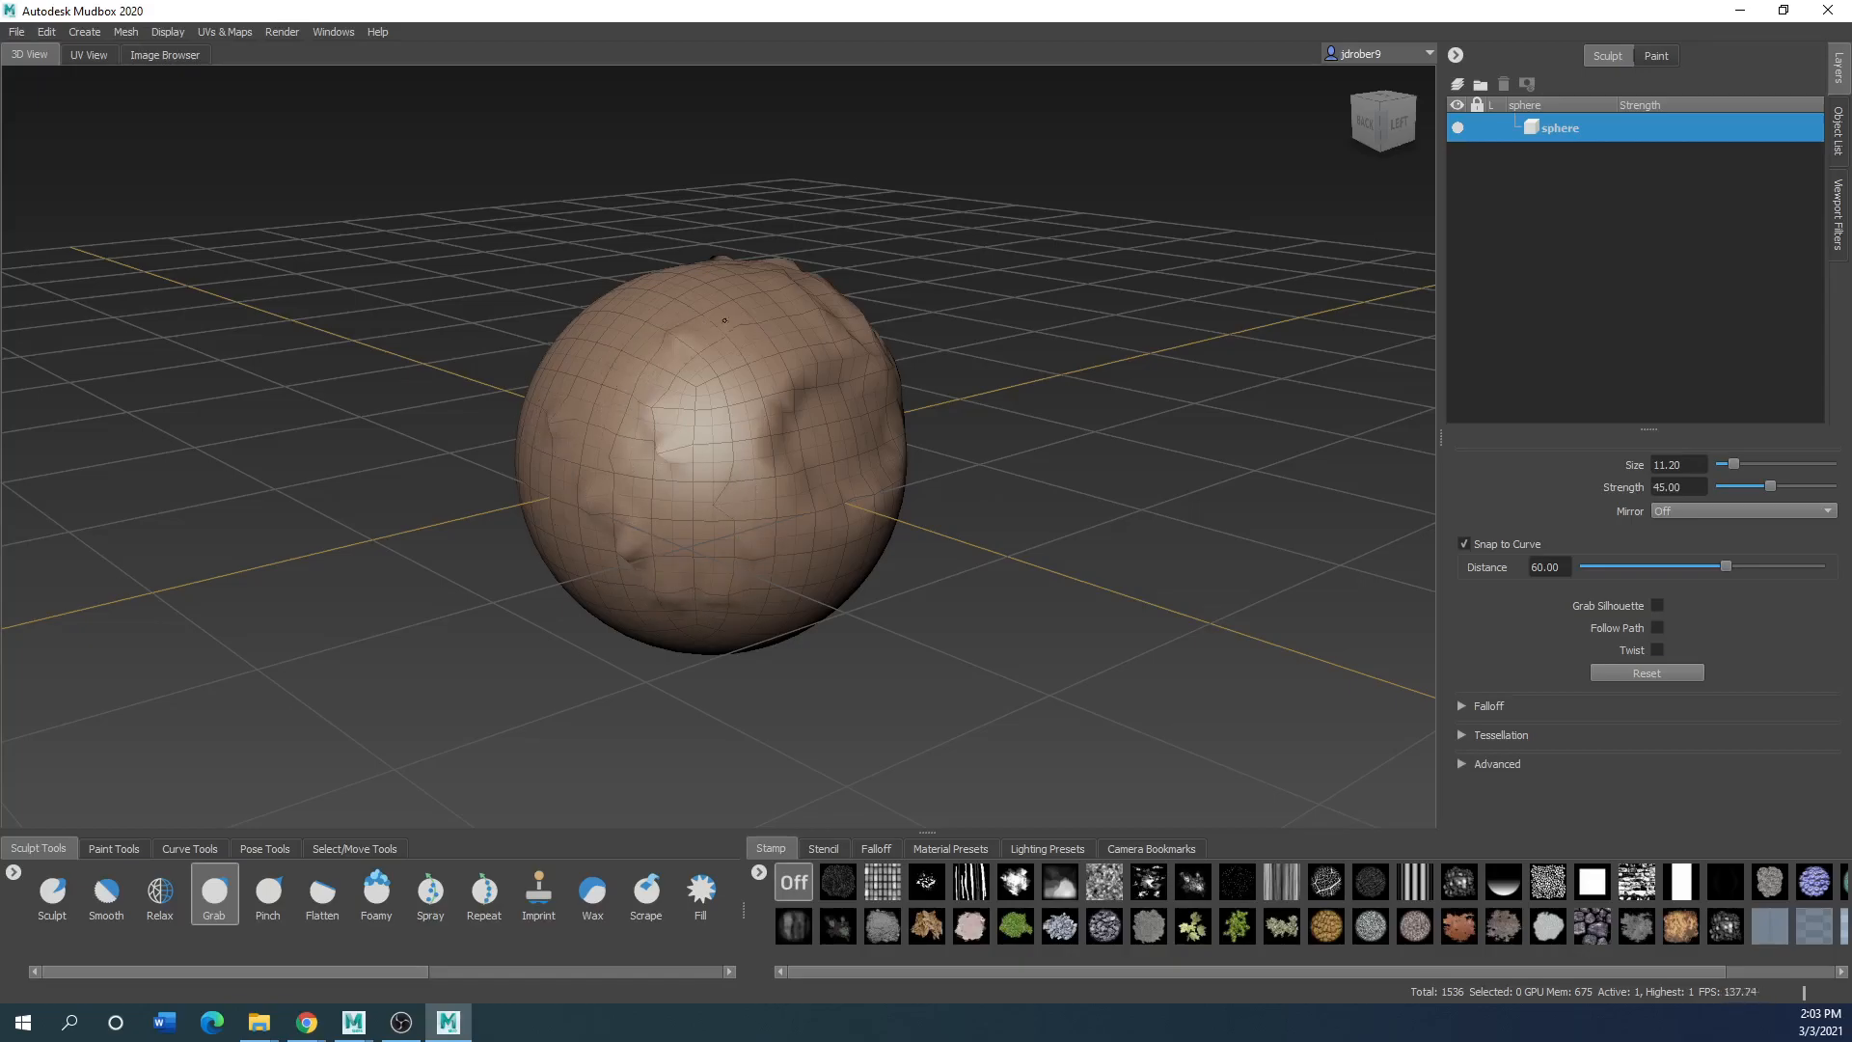
pyautogui.click(267, 895)
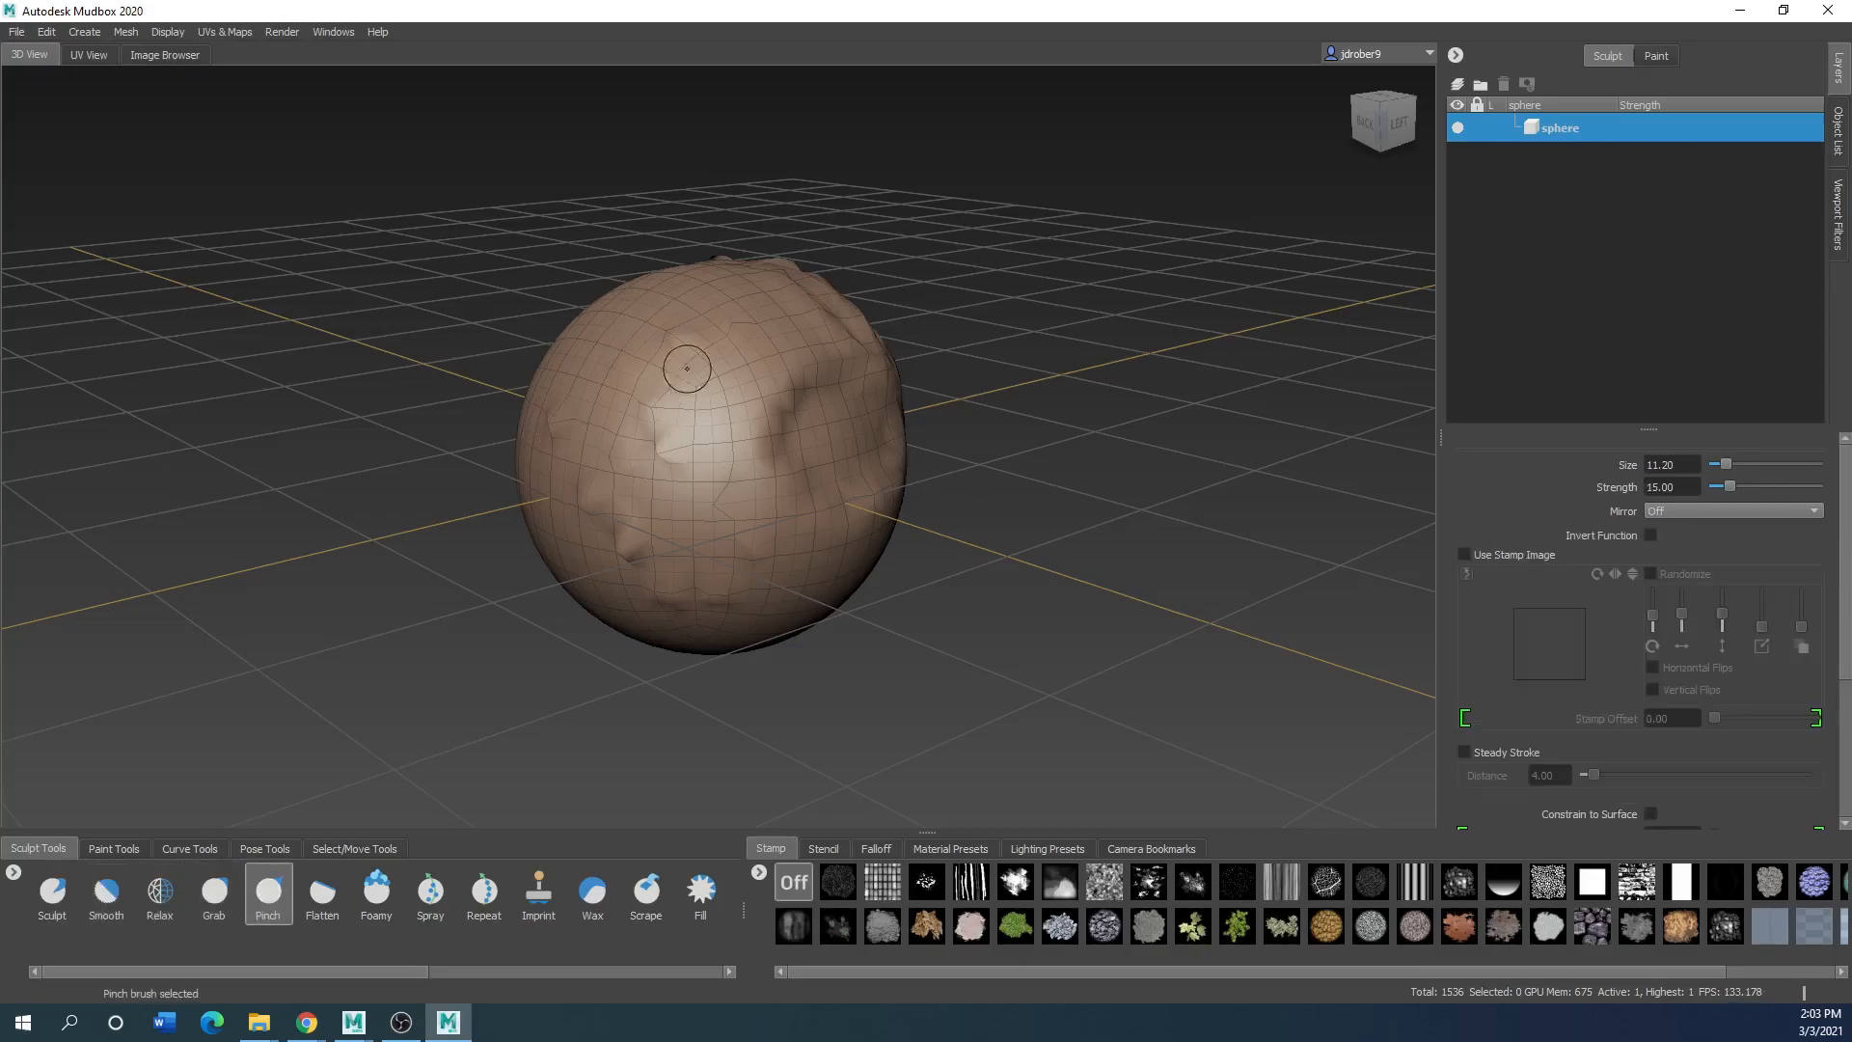
# Reshape the whole sphere into an irregular lump from several sides with the Grab brush enlarged to 117.93
pyautogui.click(214, 893)
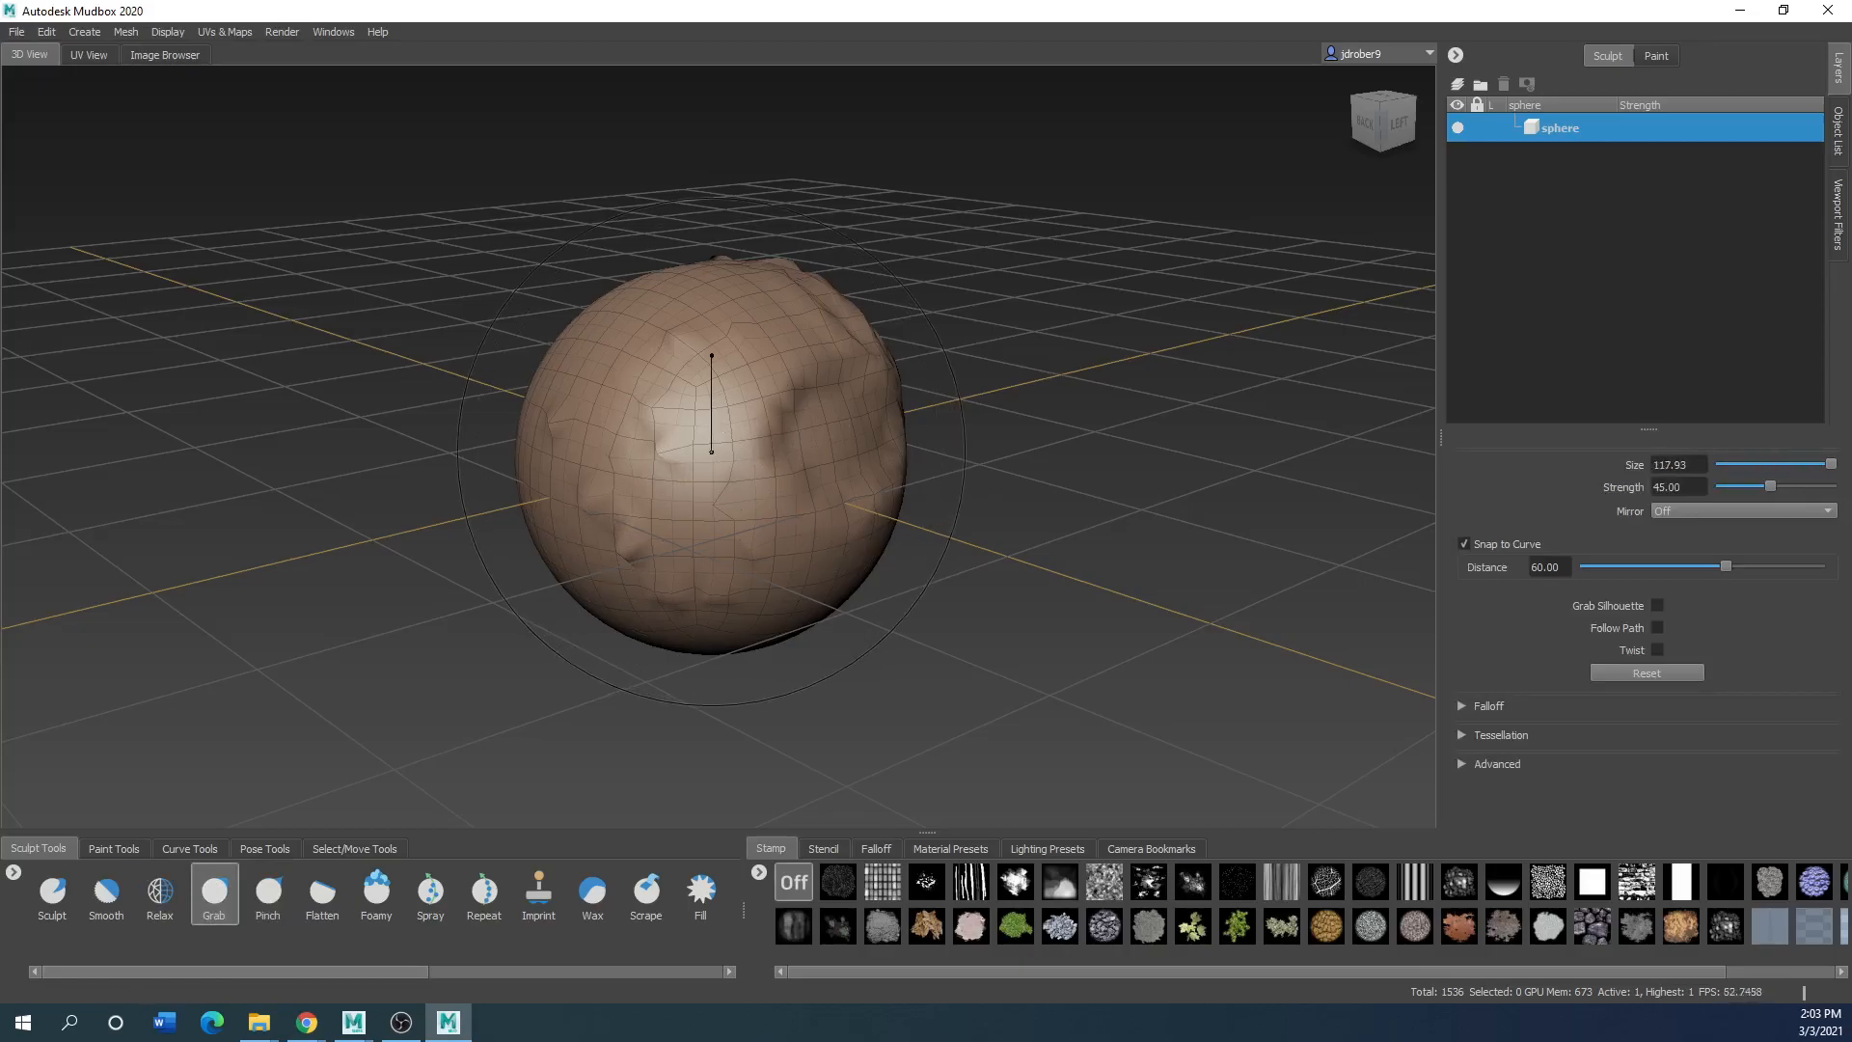
pyautogui.moveTo(857, 416); pyautogui.dragTo(920, 444)
pyautogui.moveTo(802, 519); pyautogui.dragTo(862, 344)
pyautogui.moveTo(545, 535)
pyautogui.mouseDown()
pyautogui.moveTo(510, 554)
pyautogui.moveTo(533, 606)
pyautogui.mouseUp()
pyautogui.moveTo(726, 582)
pyautogui.keyDown('alt'); pyautogui.mouseDown()
pyautogui.moveTo(557, 575)
pyautogui.moveTo(645, 533)
pyautogui.mouseUp(); pyautogui.keyUp('alt')
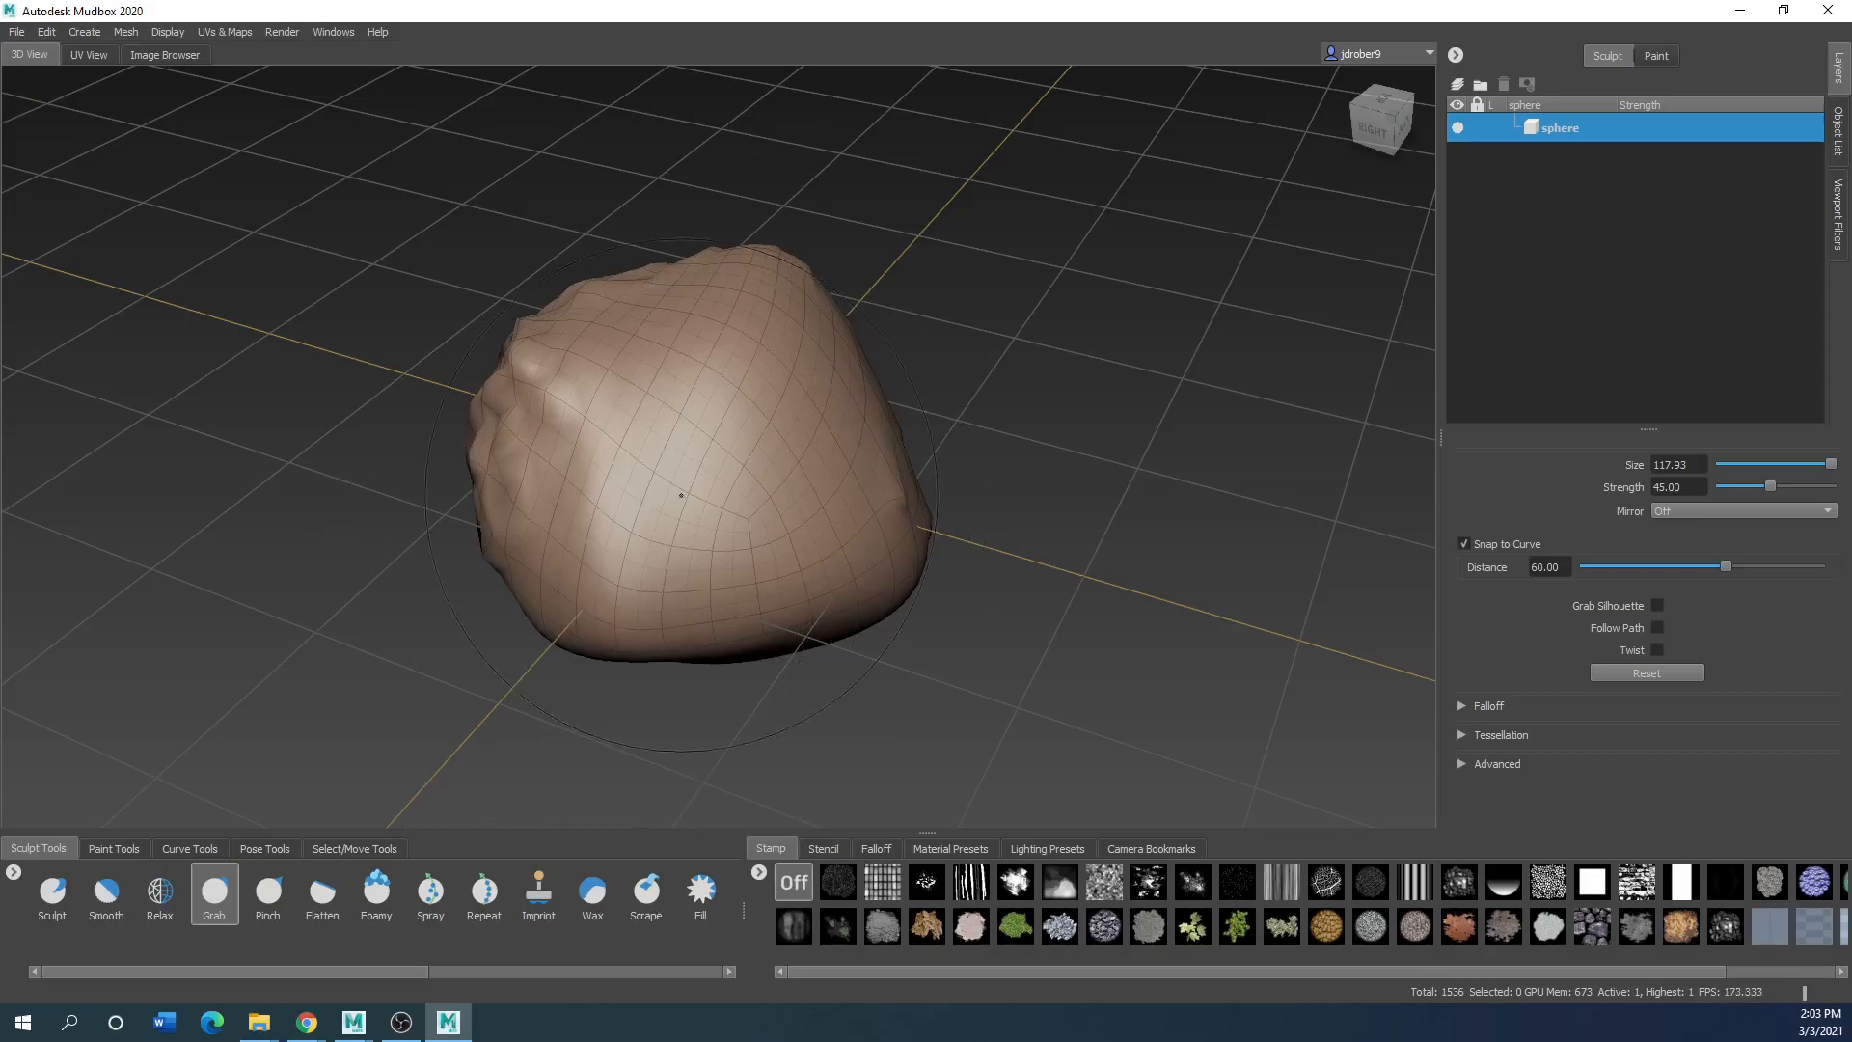
pyautogui.moveTo(657, 377); pyautogui.dragTo(712, 254)
pyautogui.moveTo(848, 388)
pyautogui.mouseDown()
pyautogui.moveTo(897, 501)
pyautogui.moveTo(736, 442)
pyautogui.moveTo(540, 434)
pyautogui.moveTo(579, 489)
pyautogui.moveTo(787, 530)
pyautogui.moveTo(606, 586)
pyautogui.mouseUp()
pyautogui.moveTo(873, 502)
pyautogui.keyDown('alt'); pyautogui.mouseDown()
pyautogui.moveTo(815, 505)
pyautogui.moveTo(675, 453)
pyautogui.moveTo(670, 483)
pyautogui.moveTo(762, 627)
pyautogui.mouseUp(); pyautogui.keyUp('alt')
pyautogui.moveTo(820, 406)
pyautogui.mouseDown()
pyautogui.moveTo(888, 415)
pyautogui.moveTo(931, 464)
pyautogui.mouseUp()
pyautogui.moveTo(742, 338)
pyautogui.mouseDown()
pyautogui.moveTo(849, 425)
pyautogui.moveTo(772, 414)
pyautogui.moveTo(825, 362)
pyautogui.mouseUp()
pyautogui.keyDown('alt'); pyautogui.moveTo(820, 521); pyautogui.dragTo(459, 455); pyautogui.keyUp('alt')
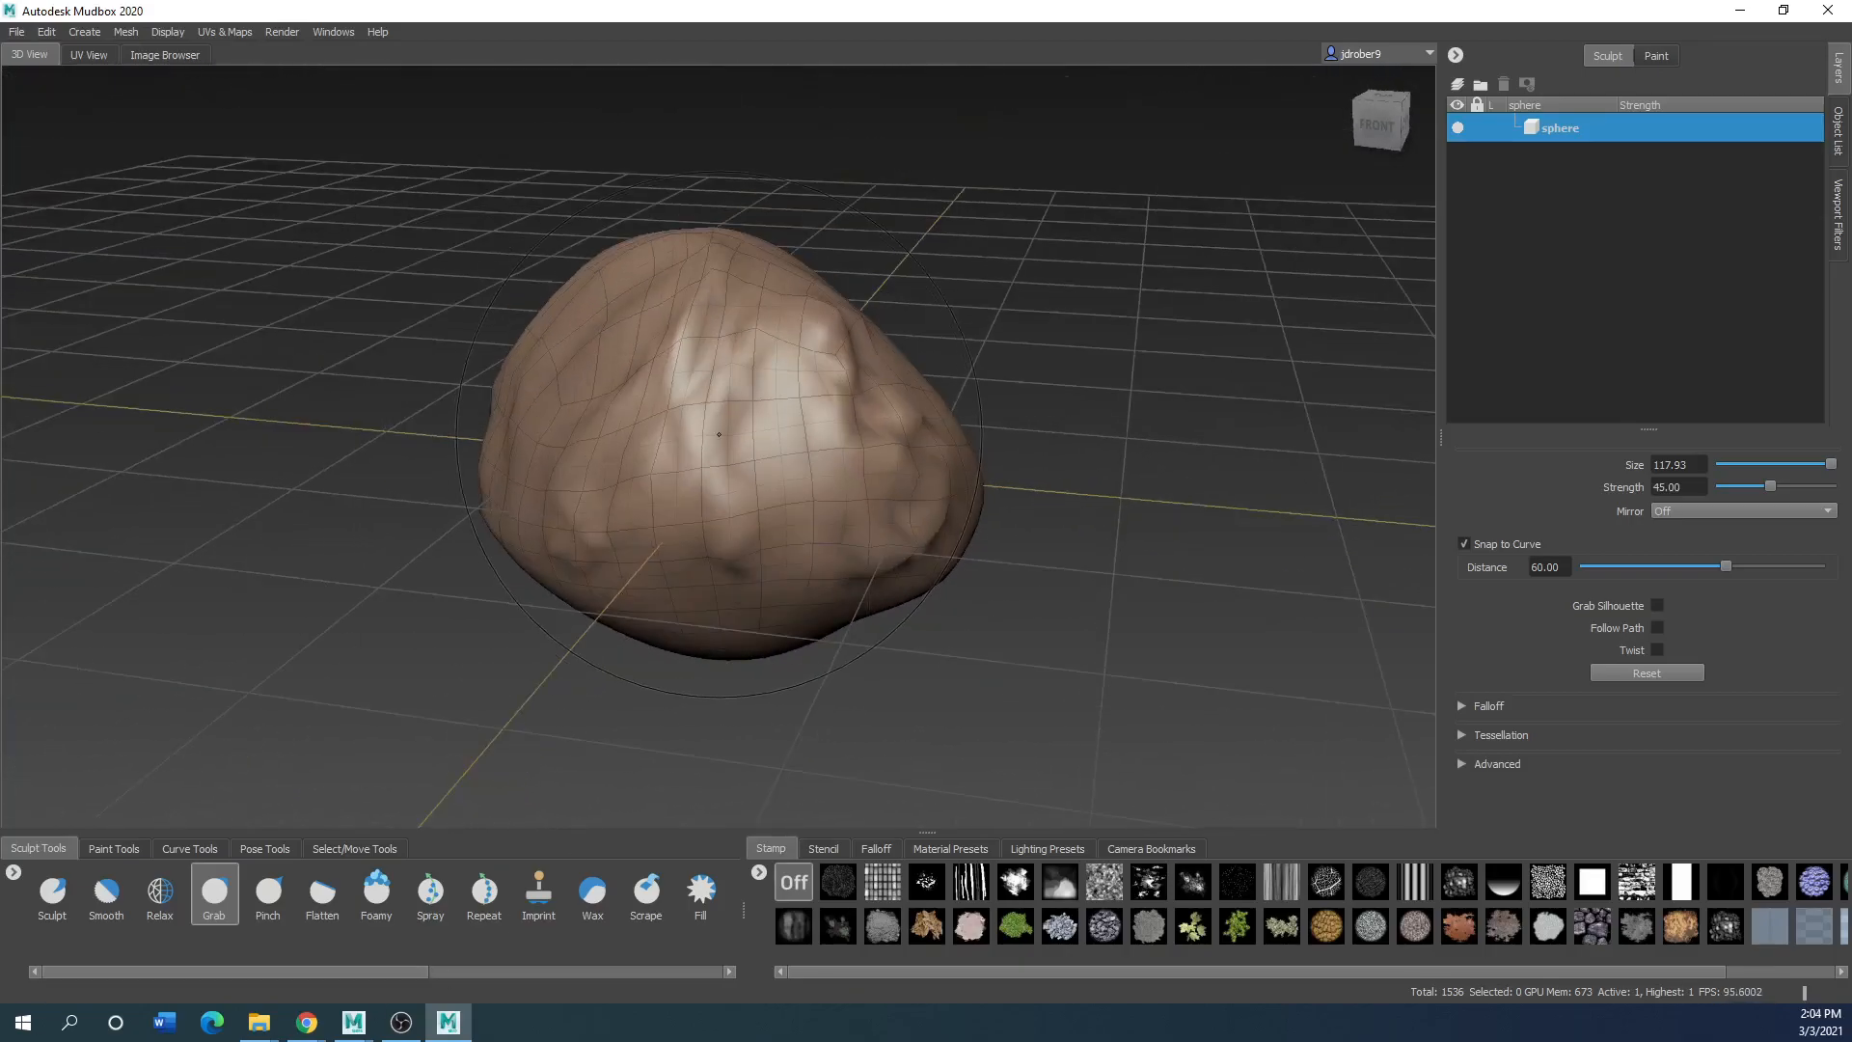
pyautogui.moveTo(779, 378); pyautogui.dragTo(619, 418)
# Flatten bumps on the front with the Flatten brush at size 21.74, and build up thick ridges with the Foamy brush at strength 82.50
pyautogui.click(322, 892)
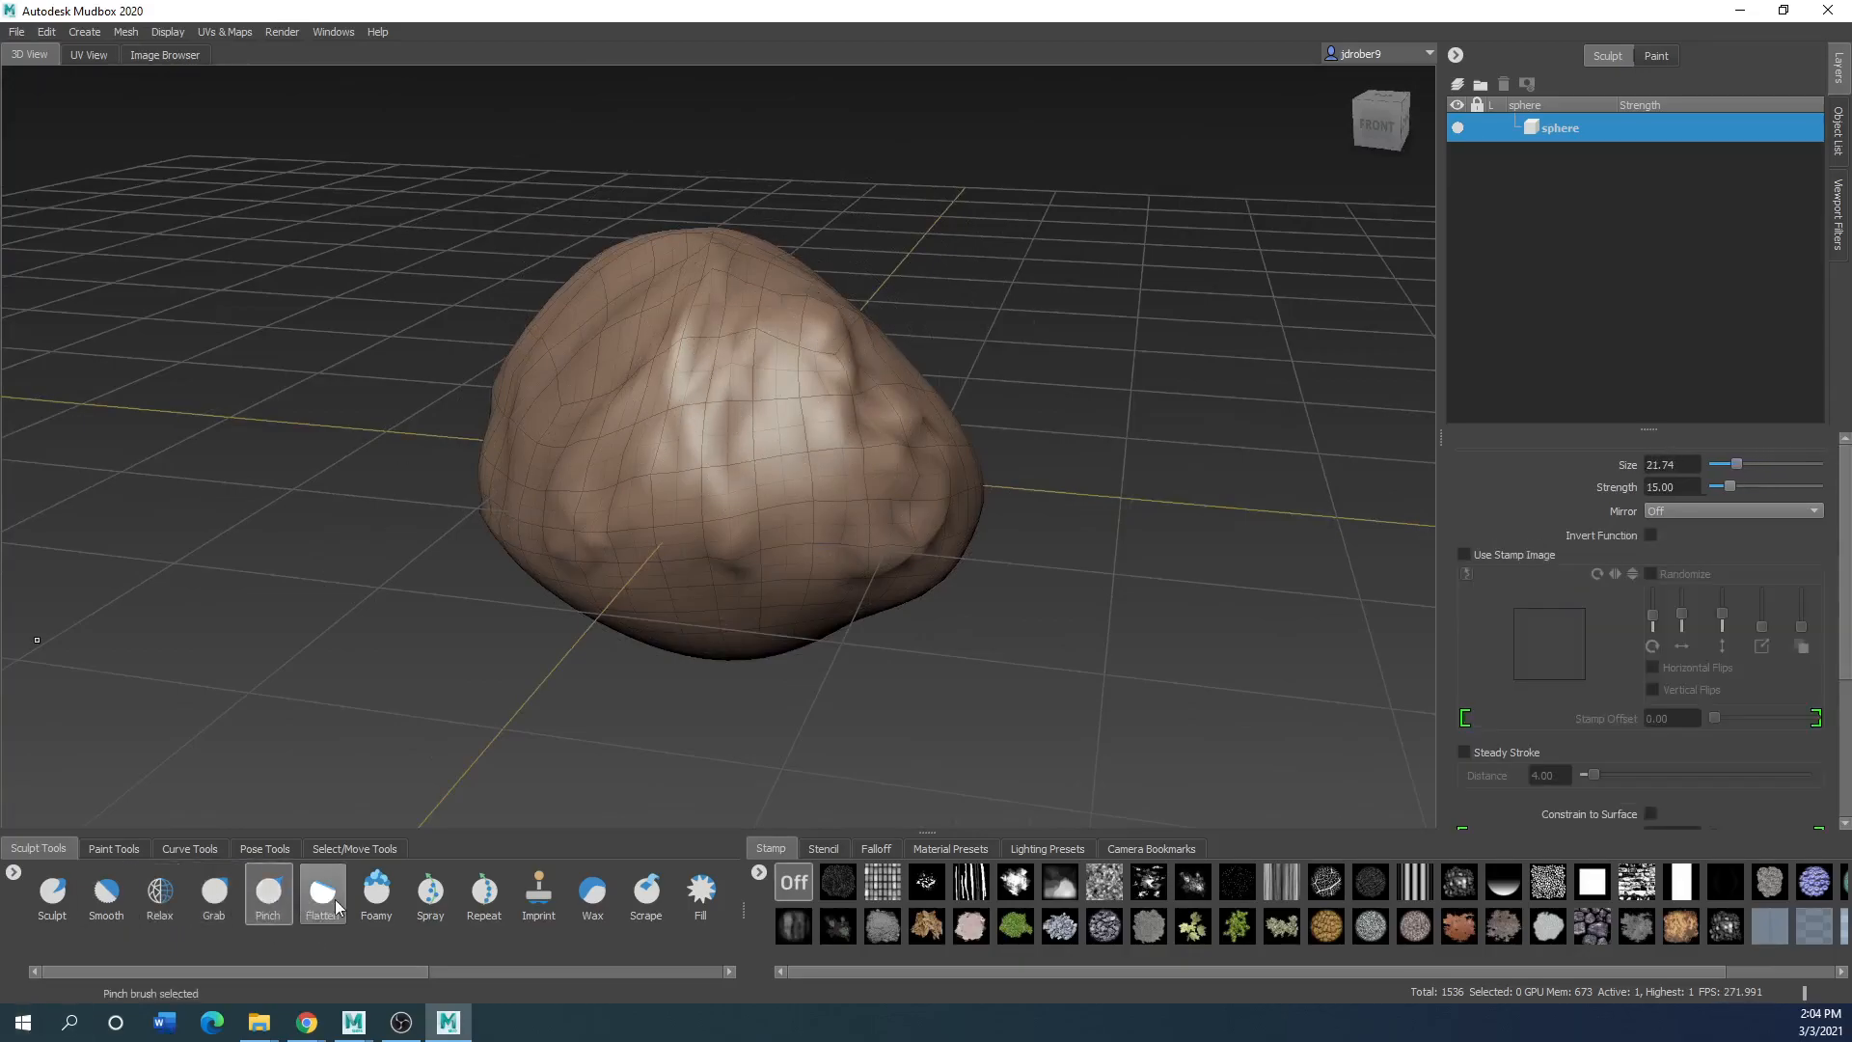
pyautogui.moveTo(719, 505); pyautogui.dragTo(792, 453)
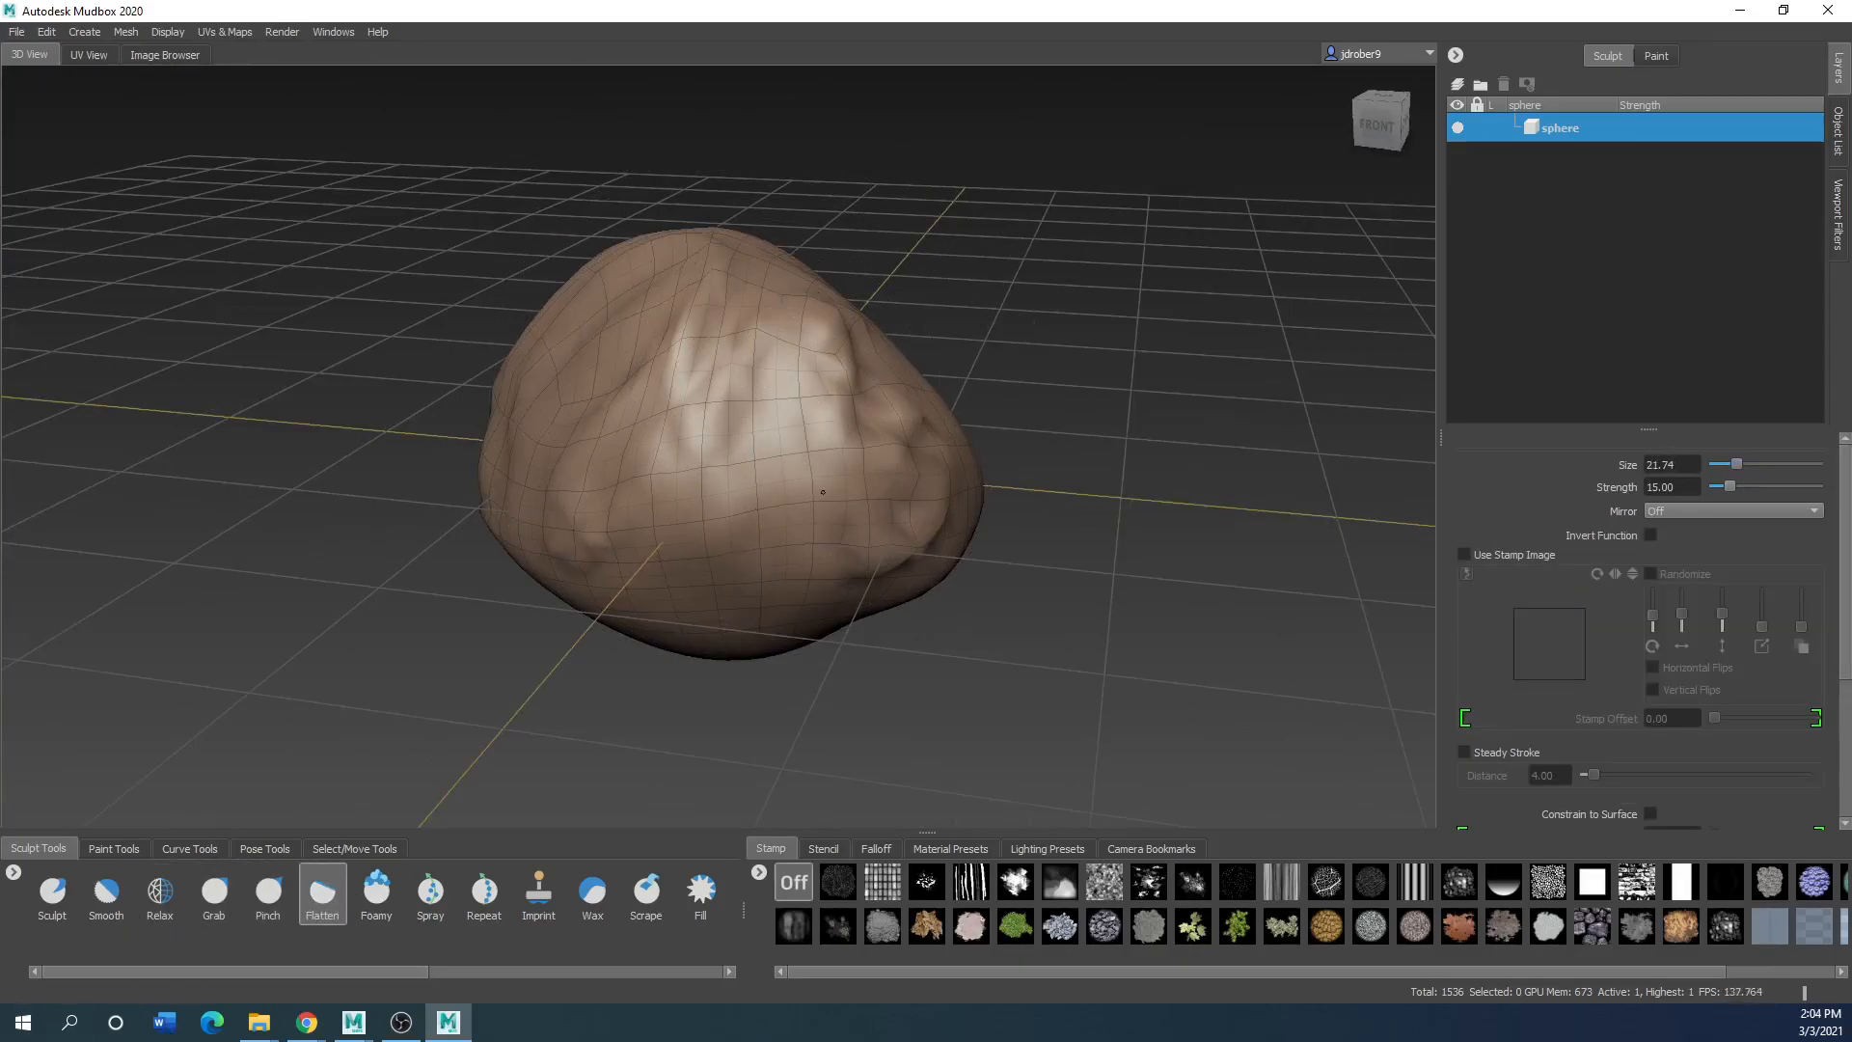
pyautogui.click(372, 894)
pyautogui.moveTo(682, 447)
pyautogui.mouseDown()
pyautogui.moveTo(753, 569)
pyautogui.moveTo(623, 473)
pyautogui.moveTo(562, 546)
pyautogui.moveTo(903, 346)
pyautogui.moveTo(811, 261)
pyautogui.moveTo(724, 299)
pyautogui.moveTo(781, 405)
pyautogui.moveTo(590, 319)
pyautogui.moveTo(666, 560)
pyautogui.moveTo(901, 464)
pyautogui.moveTo(570, 463)
pyautogui.moveTo(840, 454)
pyautogui.moveTo(820, 521)
pyautogui.mouseUp()
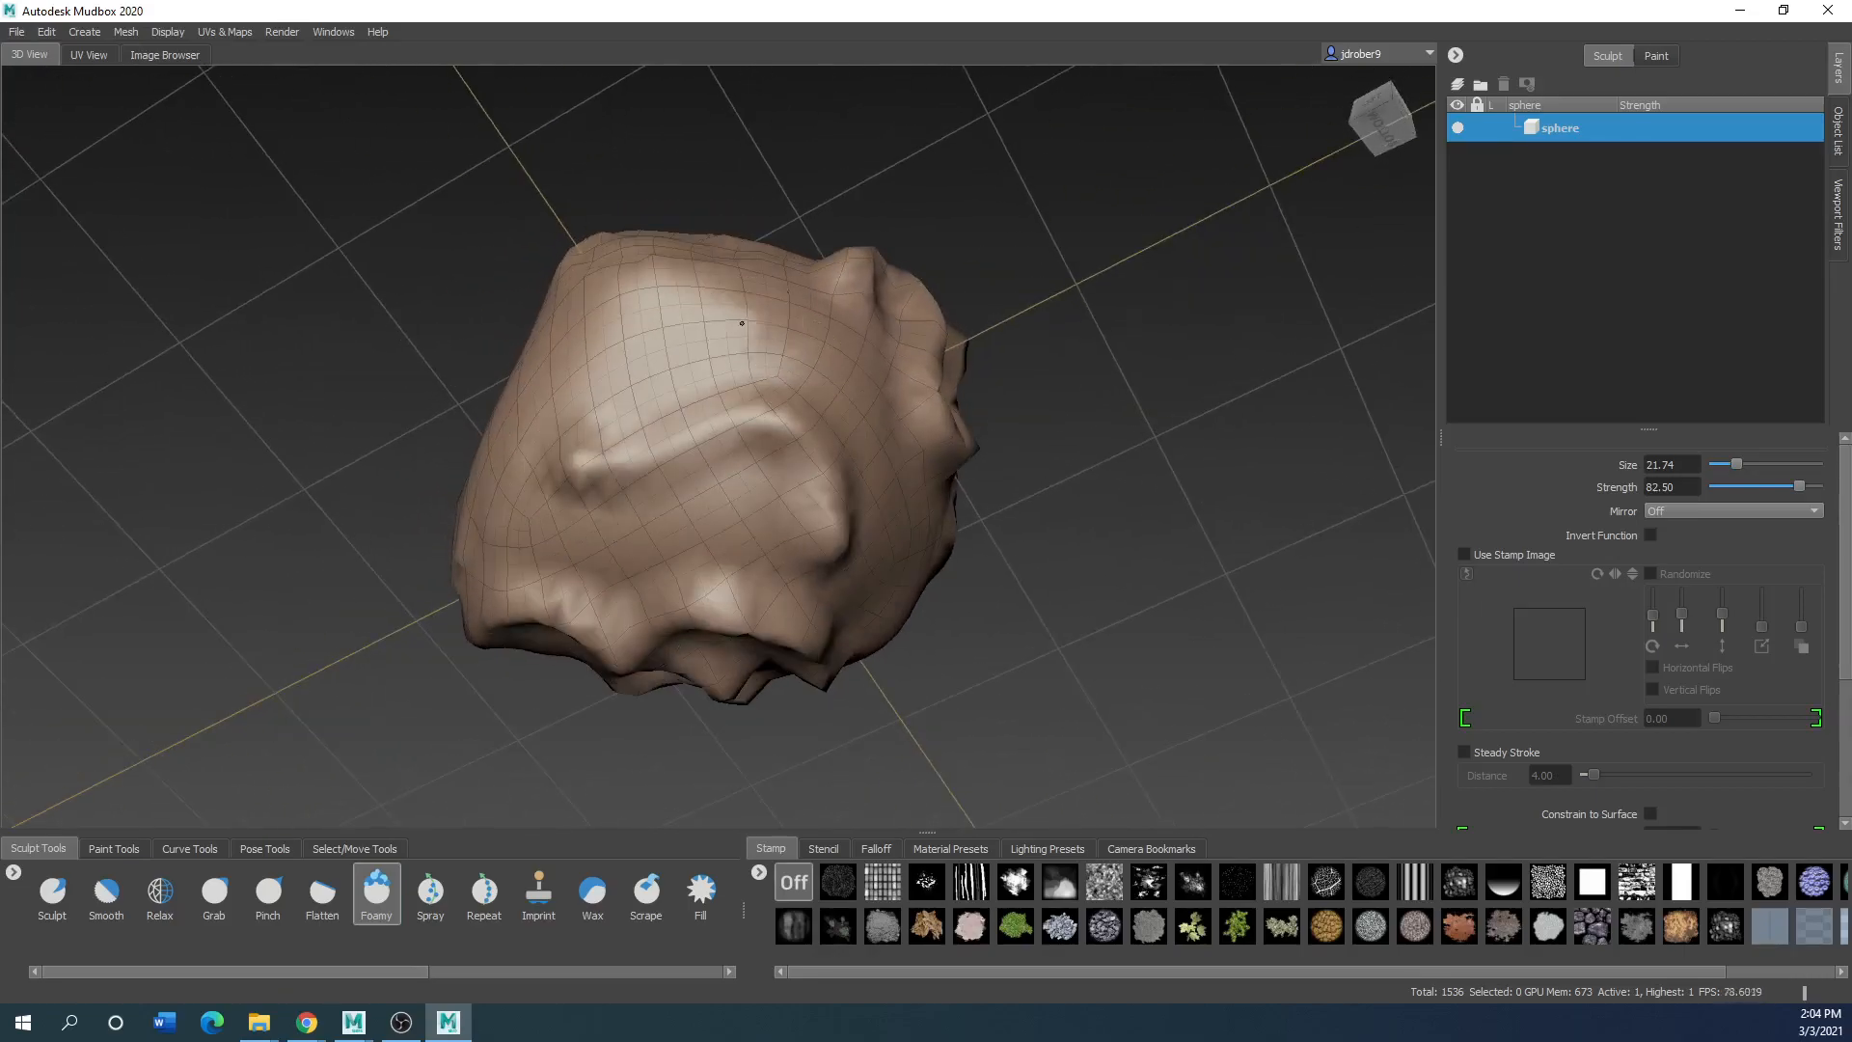
pyautogui.moveTo(751, 321); pyautogui.dragTo(637, 396)
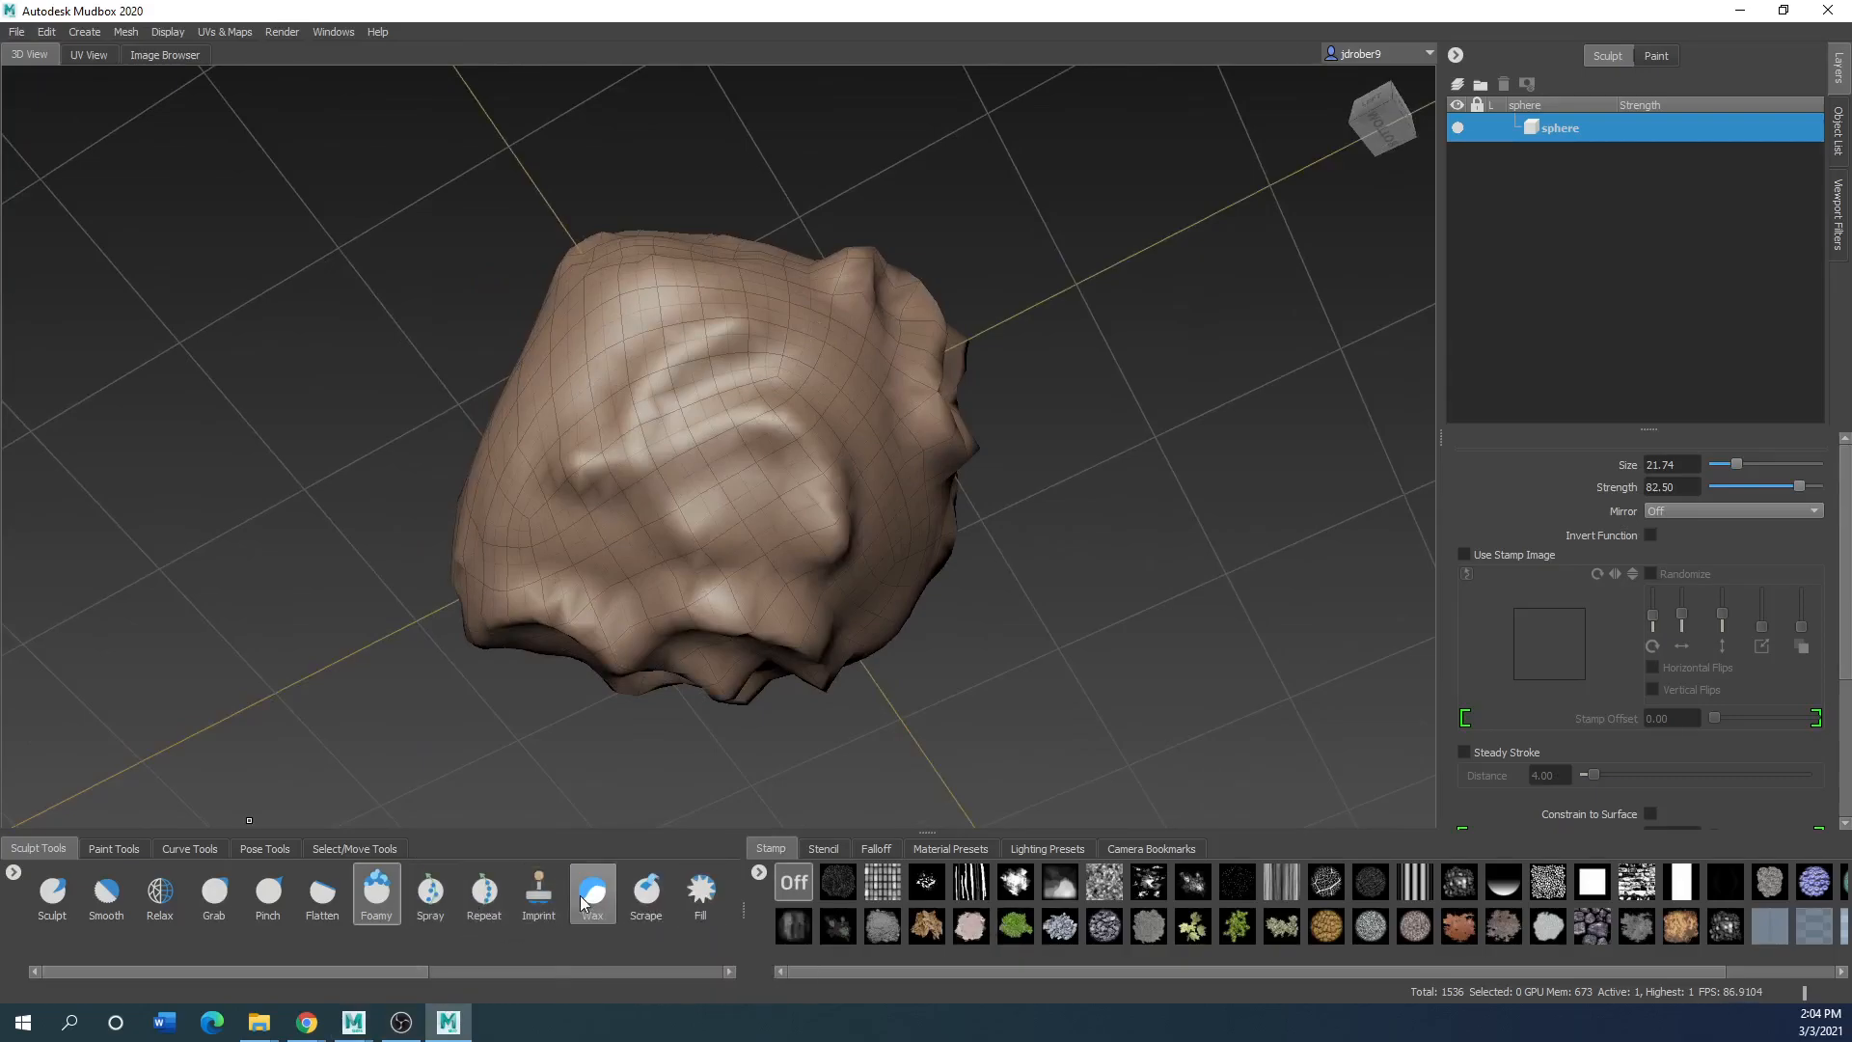
# Scrape the raised ridges with the Scrape brush at size 21.74 and strength 100
pyautogui.click(646, 891)
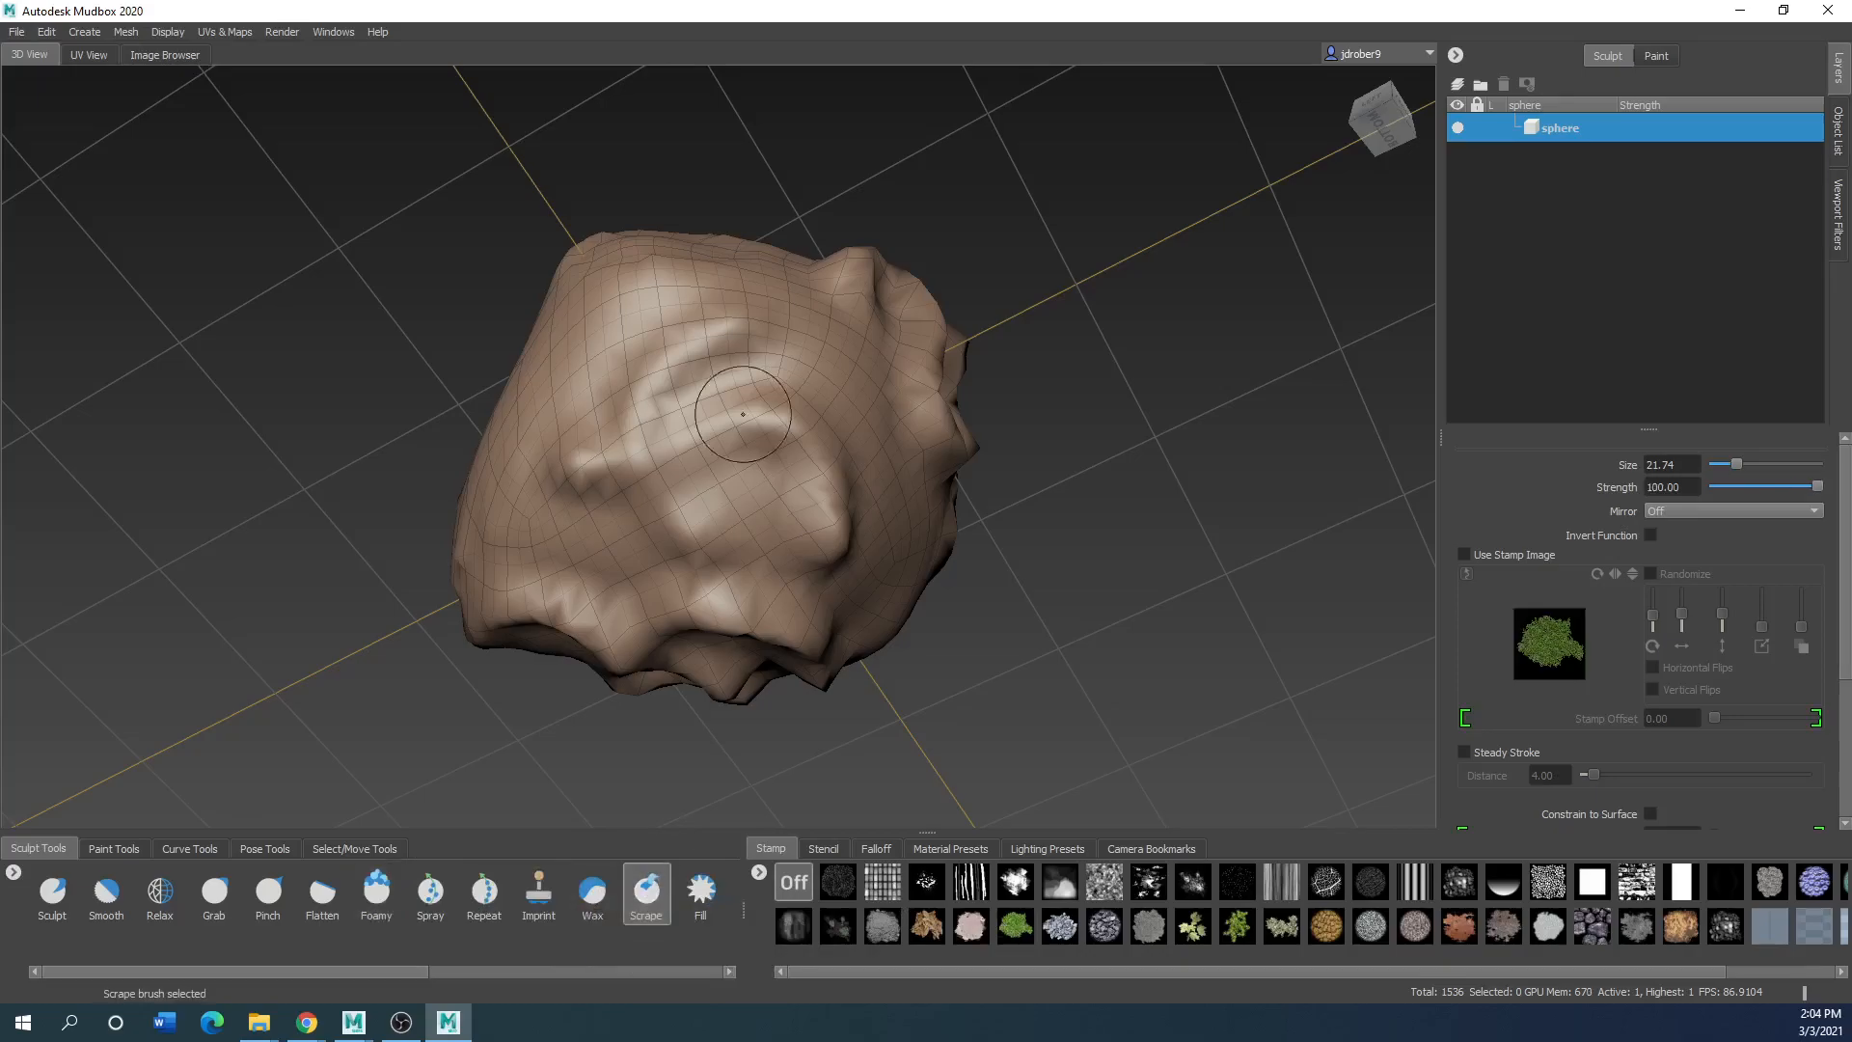
pyautogui.moveTo(685, 343)
pyautogui.mouseDown()
pyautogui.moveTo(716, 446)
pyautogui.moveTo(622, 463)
pyautogui.moveTo(645, 427)
pyautogui.moveTo(613, 500)
pyautogui.moveTo(719, 492)
pyautogui.moveTo(204, 529)
pyautogui.mouseUp()
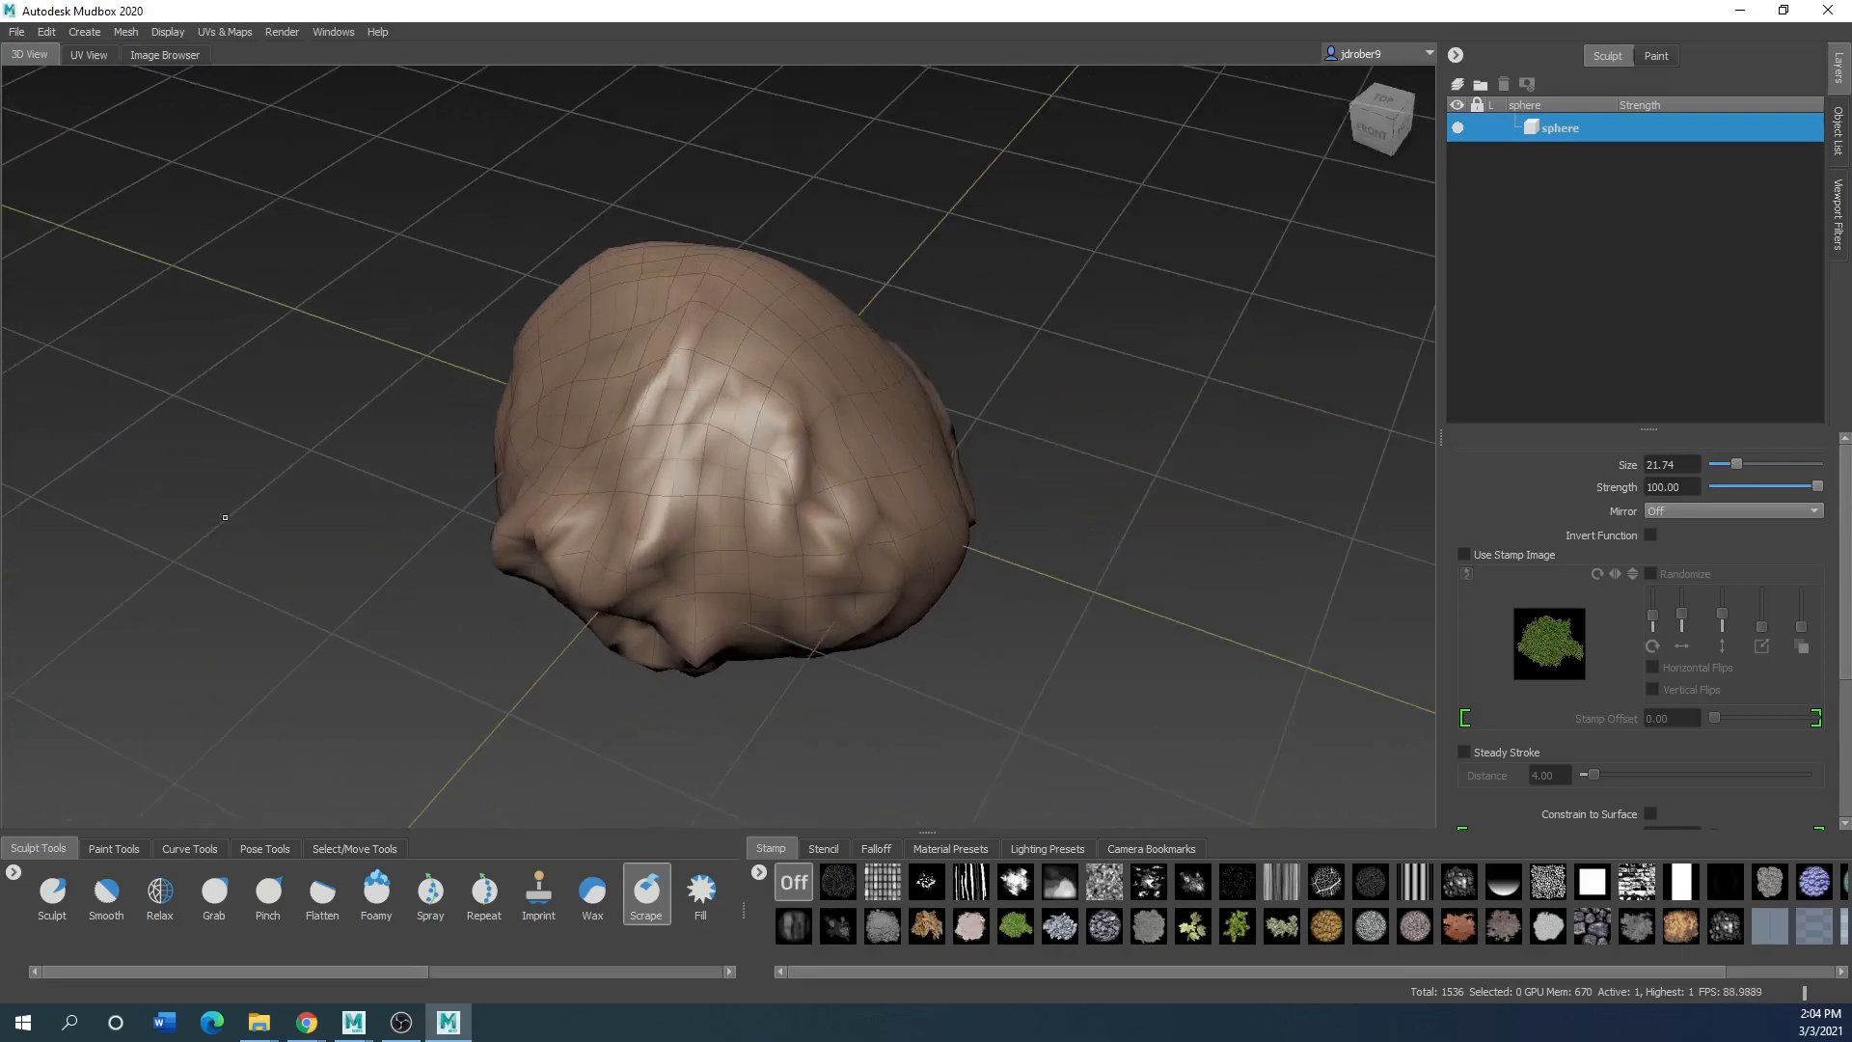
pyautogui.keyDown('alt'); pyautogui.moveTo(558, 482); pyautogui.dragTo(727, 434); pyautogui.keyUp('alt')
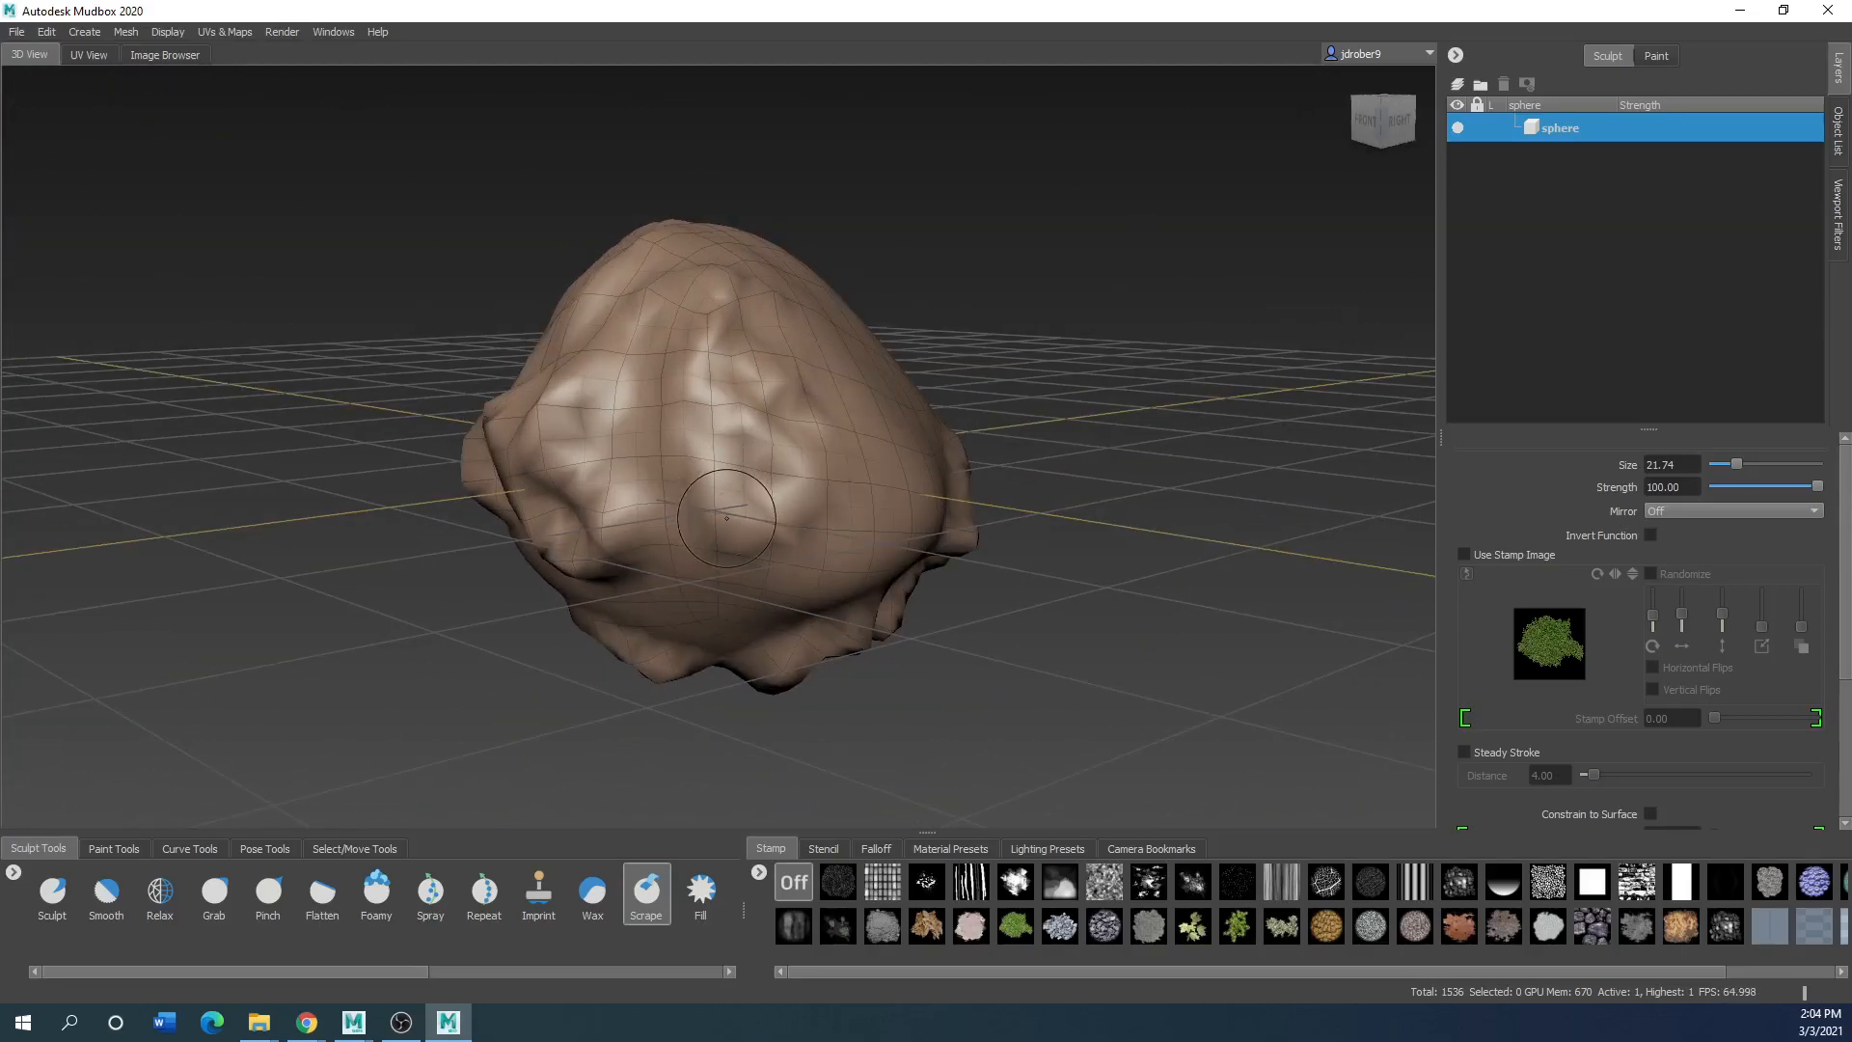
# Undo the recent Scrape, Foamy, Flatten and large Grab strokes until the overall round sphere shape is restored
pyautogui.hotkey('ctrl', 'z')
pyautogui.hotkey('ctrl', 'z')
pyautogui.hotkey('ctrl', 'z')
pyautogui.hotkey('ctrl', 'z')
pyautogui.hotkey('ctrl', 'z')
pyautogui.hotkey('ctrl', 'z')
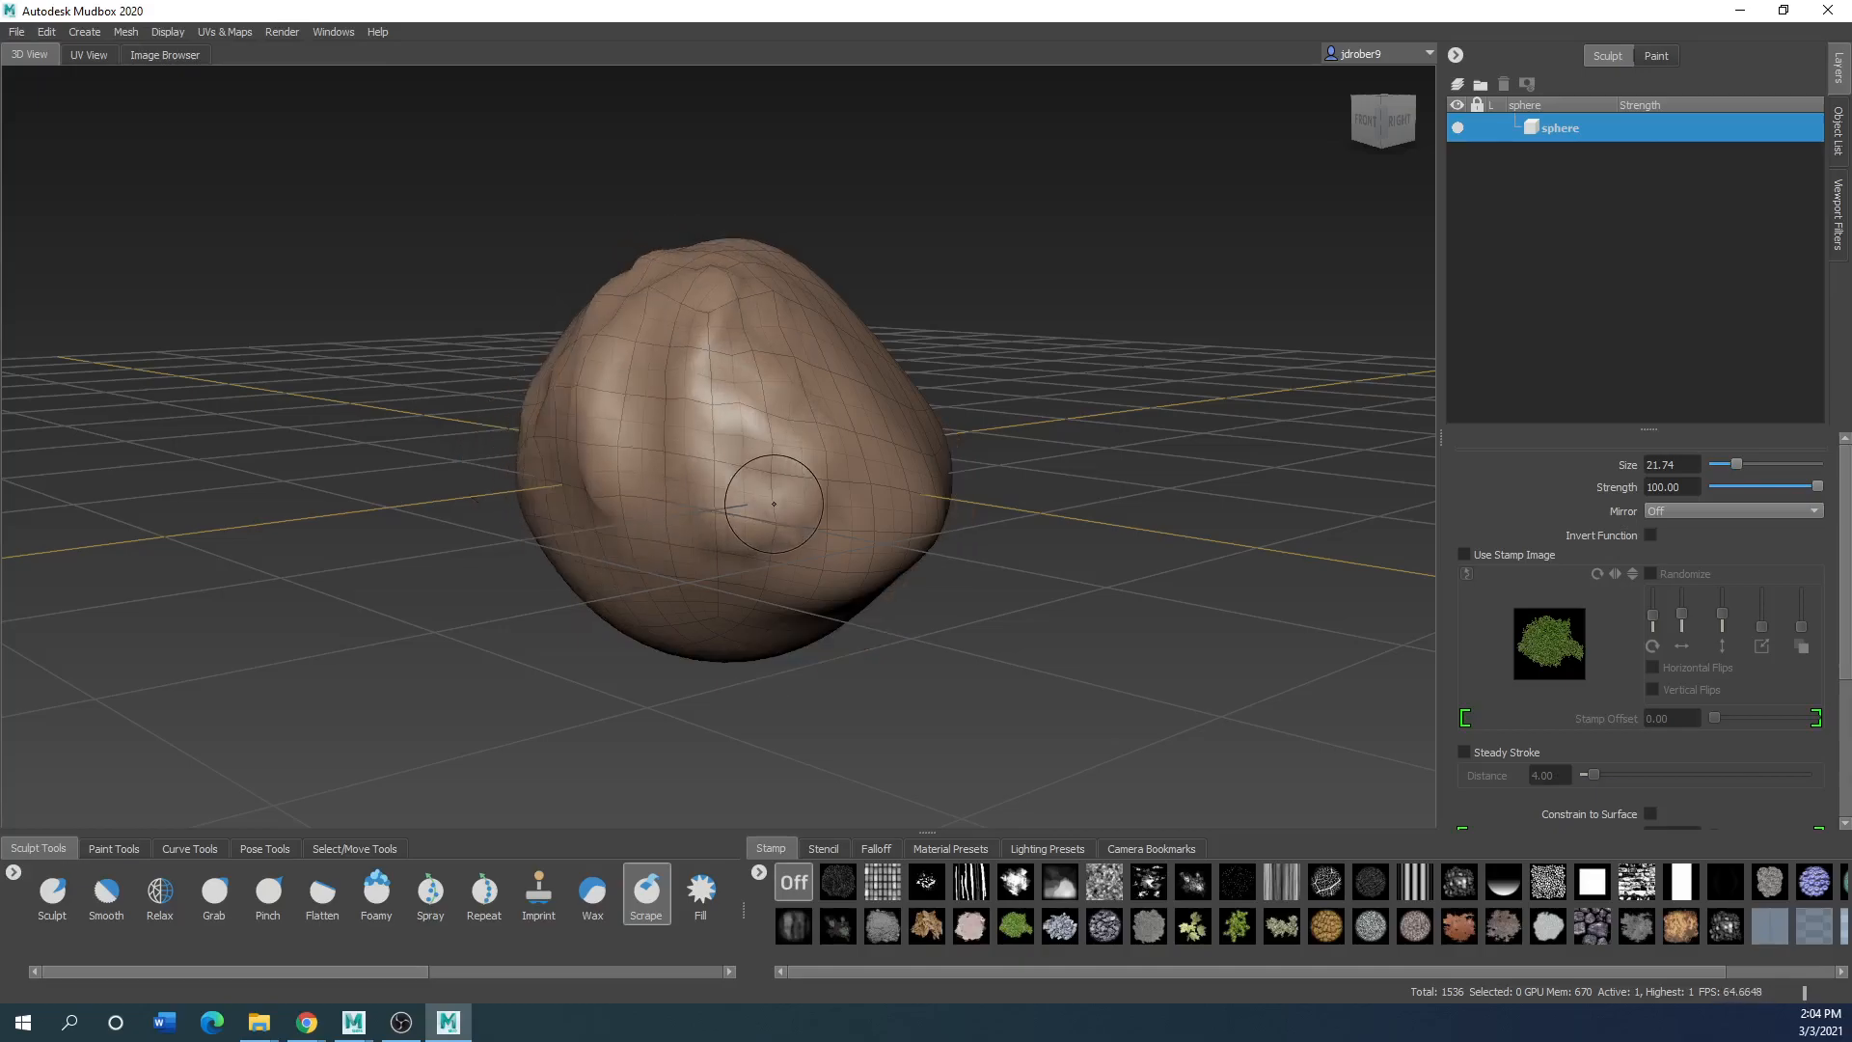
pyautogui.hotkey('ctrl', 'z')
pyautogui.hotkey('ctrl', 'z')
pyautogui.hotkey('ctrl', 'z')
pyautogui.hotkey('ctrl', 'z')
pyautogui.hotkey('ctrl', 'z')
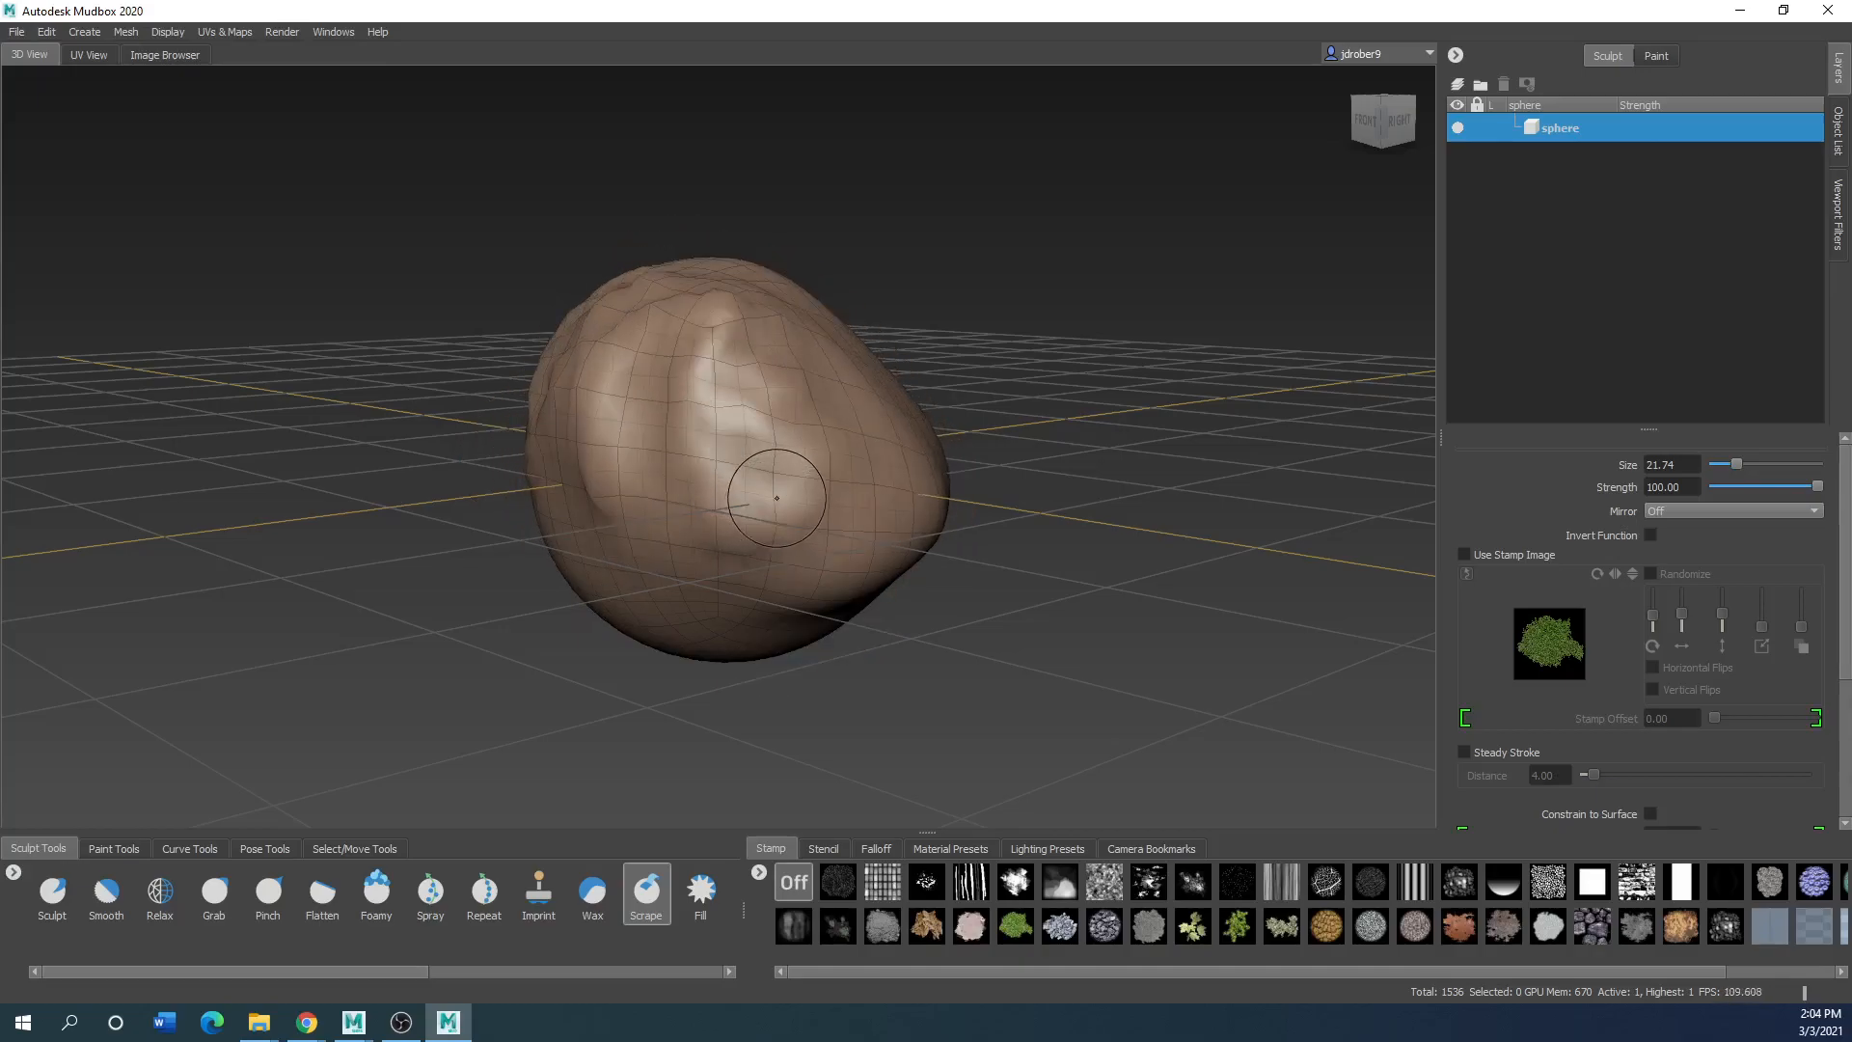
pyautogui.hotkey('ctrl', 'z')
pyautogui.hotkey('ctrl', 'z')
pyautogui.hotkey('ctrl', 'z')
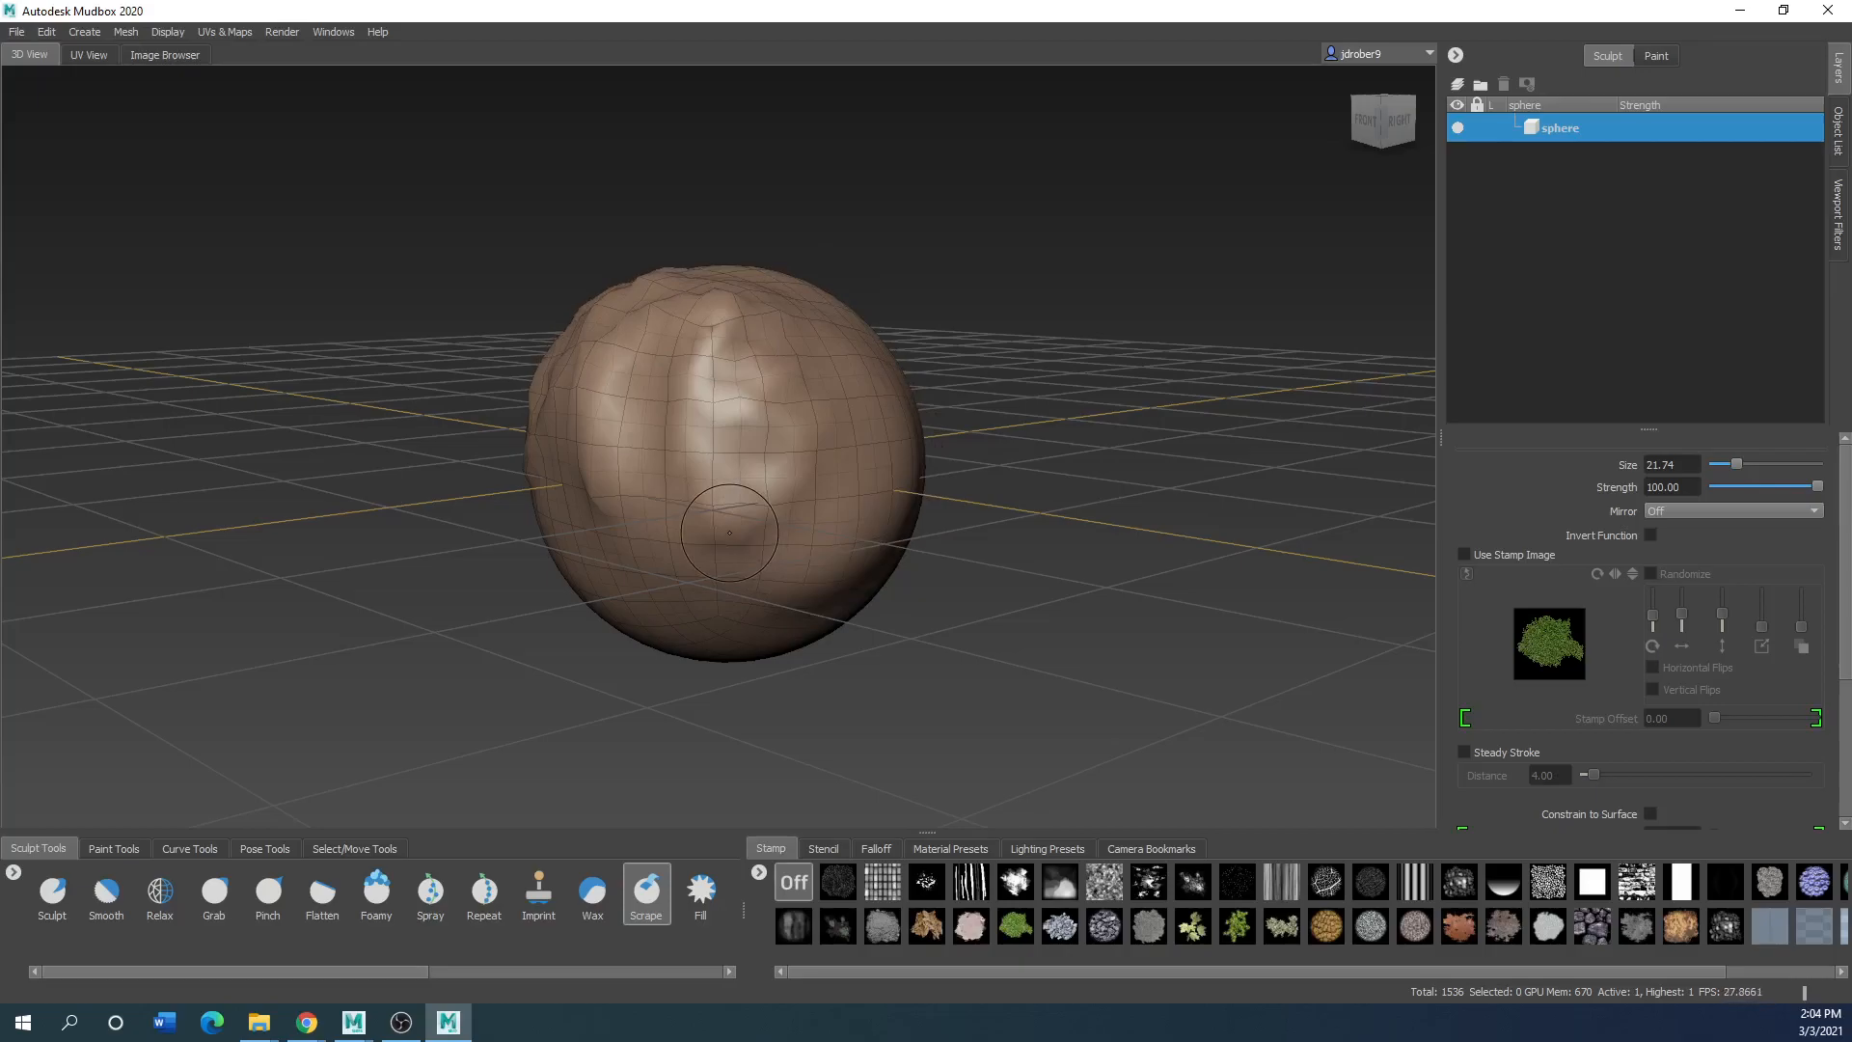
pyautogui.hotkey('ctrl', 'z')
pyautogui.hotkey('ctrl', 'z')
pyautogui.hotkey('ctrl', 'z')
pyautogui.hotkey('ctrl', 'z')
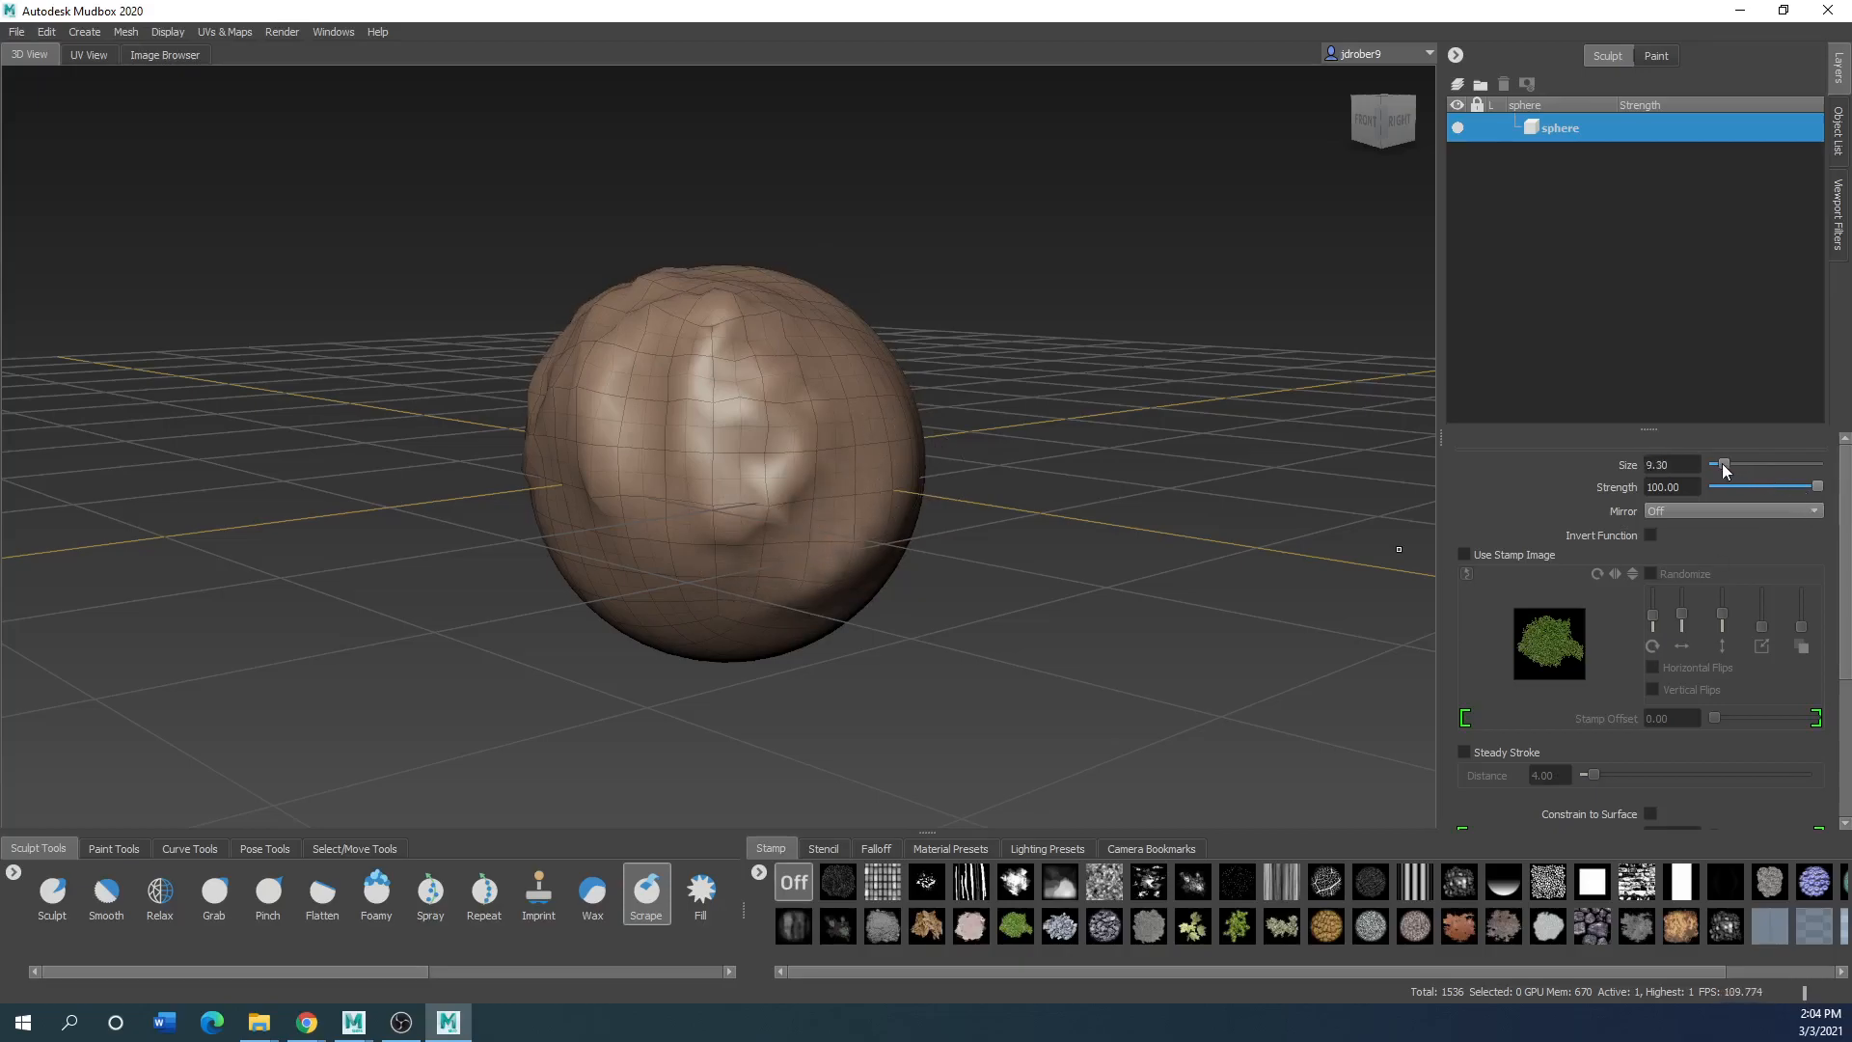
# Reduce the Scrape brush size to 4.70 and examine the brush and mesh up close on the sphere's right side
pyautogui.keyDown('alt'); pyautogui.moveTo(725, 495); pyautogui.dragTo(614, 484); pyautogui.keyUp('alt')
pyautogui.keyDown('alt'); pyautogui.moveTo(791, 402); pyautogui.dragTo(705, 466, button='right'); pyautogui.keyUp('alt')
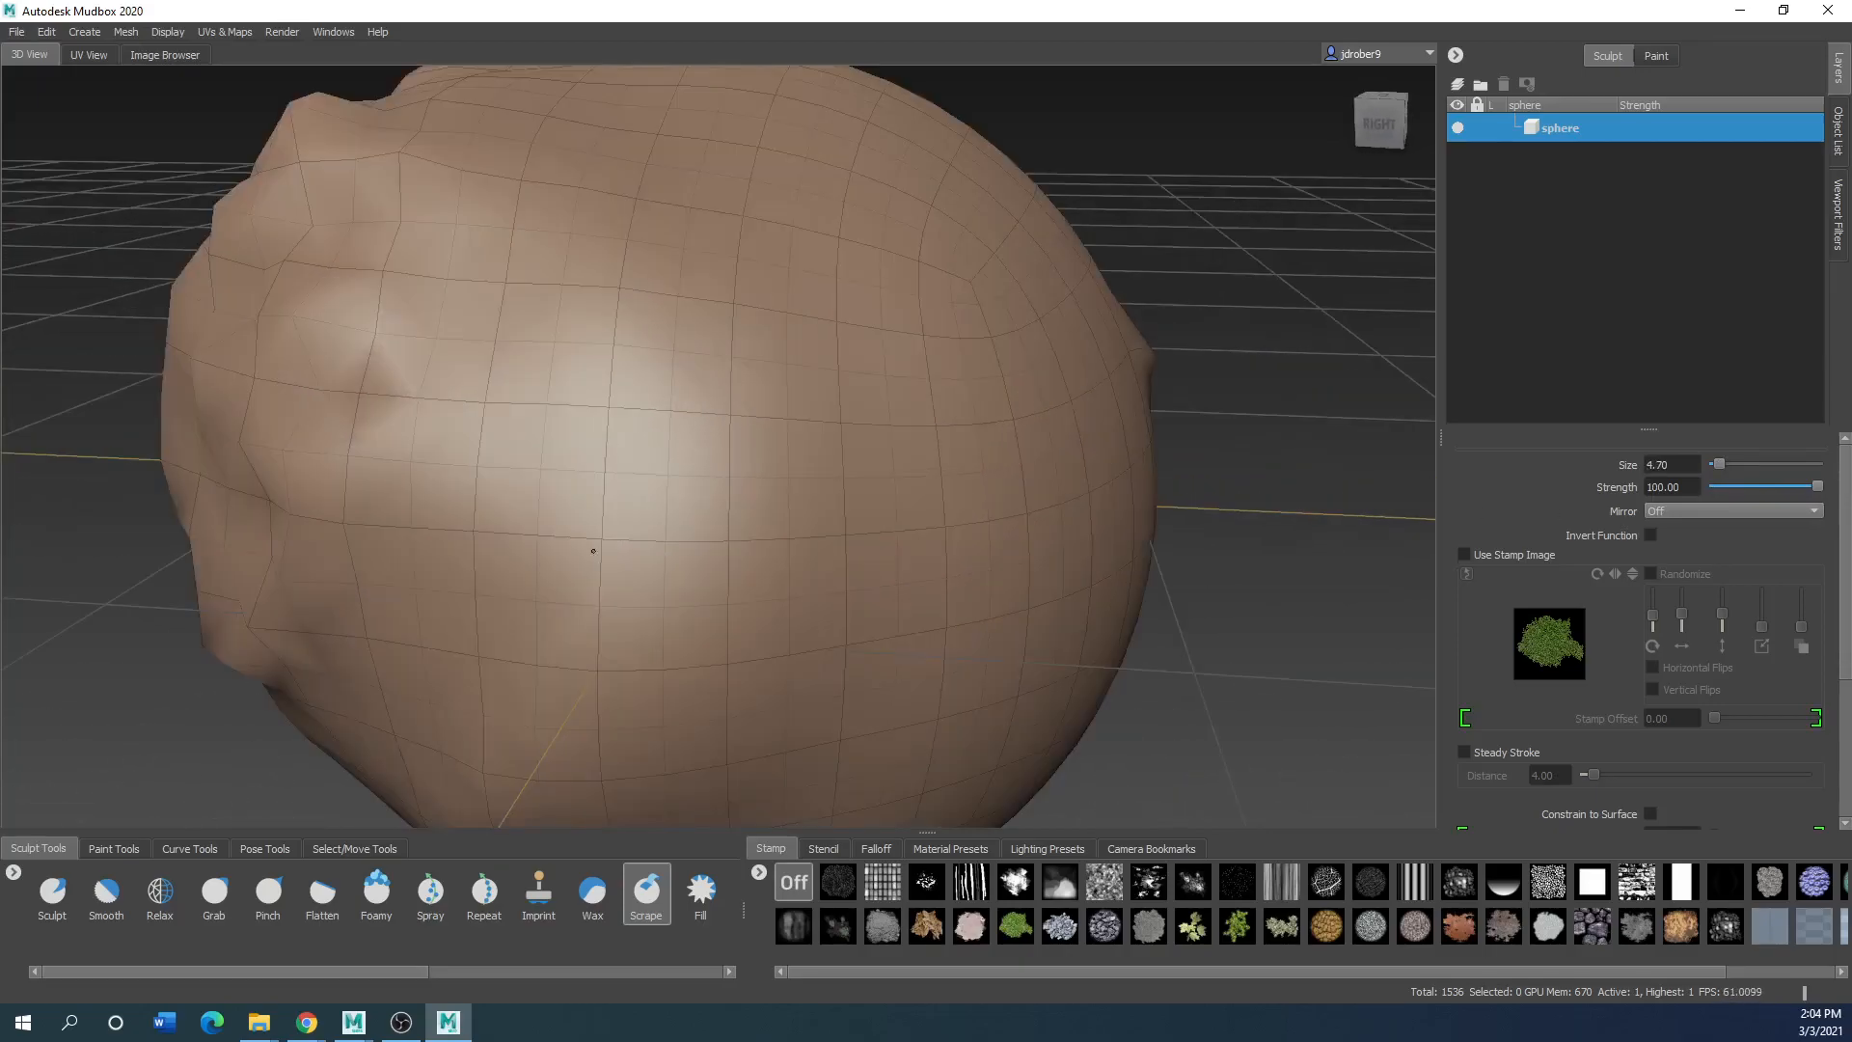
pyautogui.scroll(-10, 593, 505)
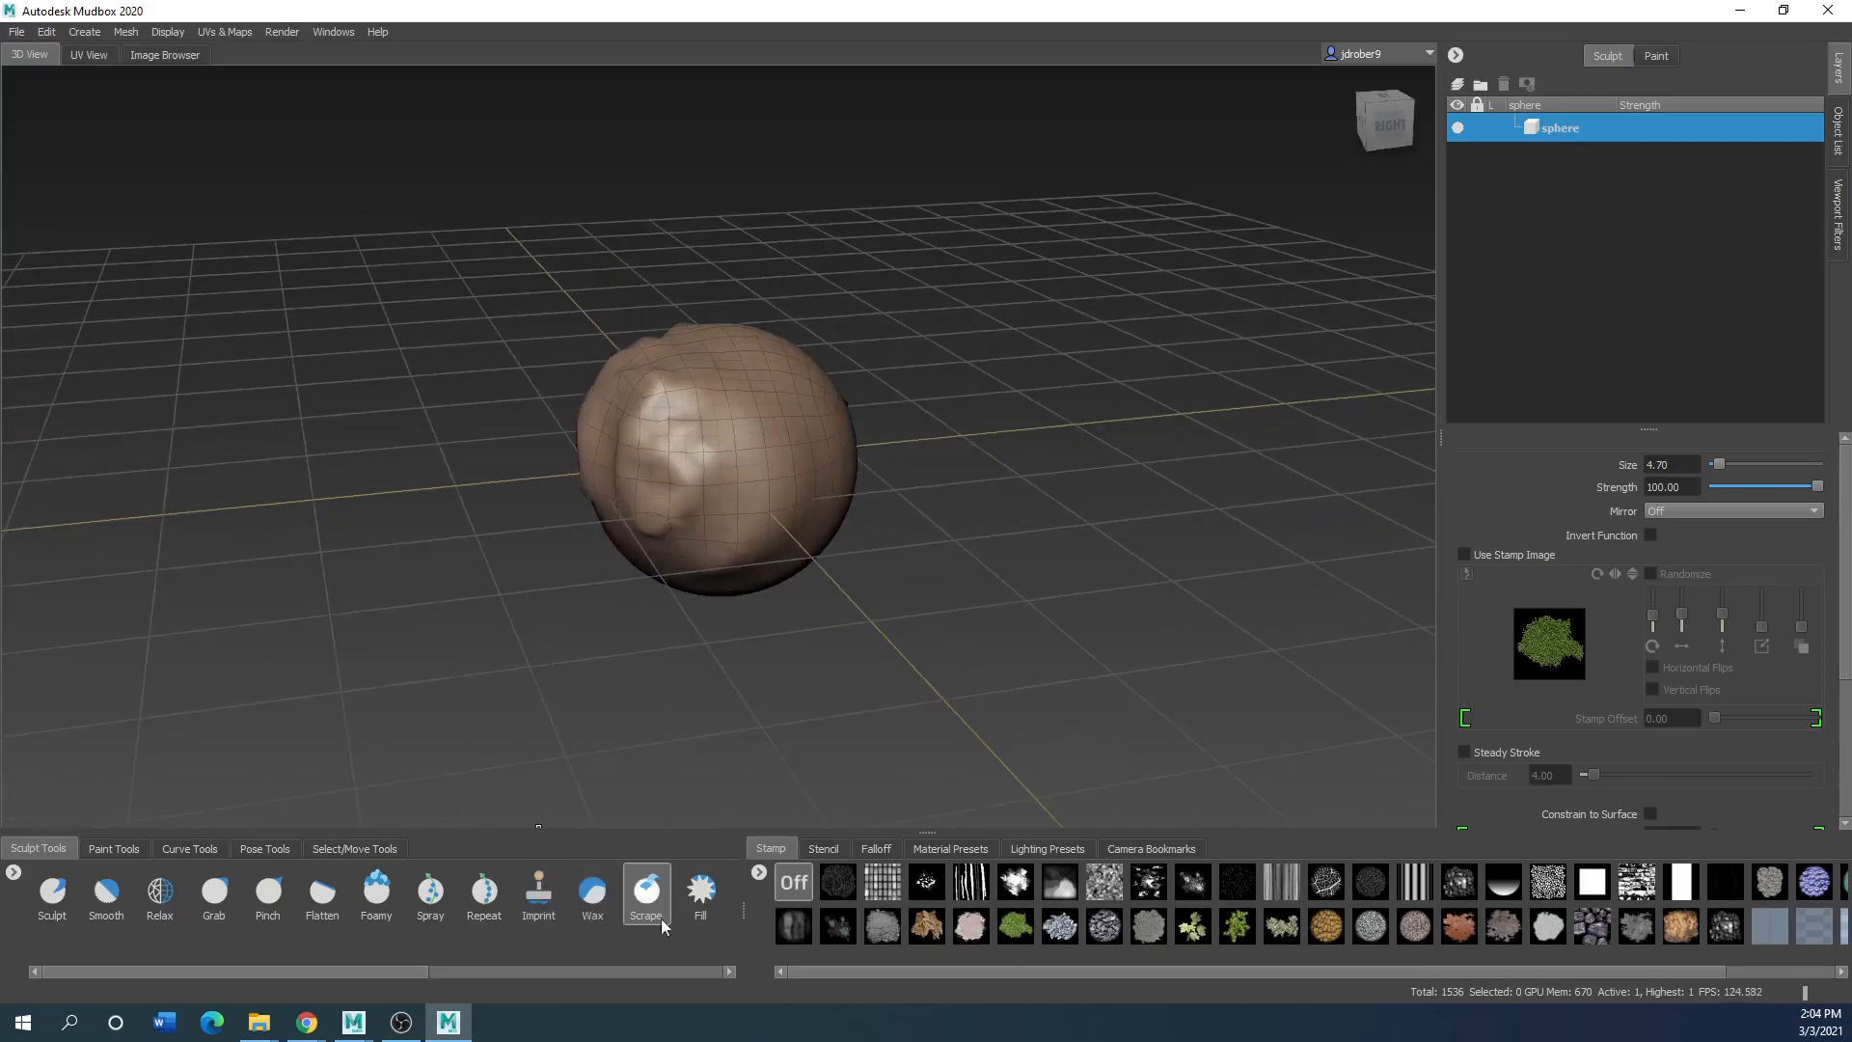
# Imprint the white vertical-streak stamp on the sphere's right side with the Imprint brush at strength 22.50, and lower the brush strength
pyautogui.moveTo(391, 964); pyautogui.dragTo(665, 1022)
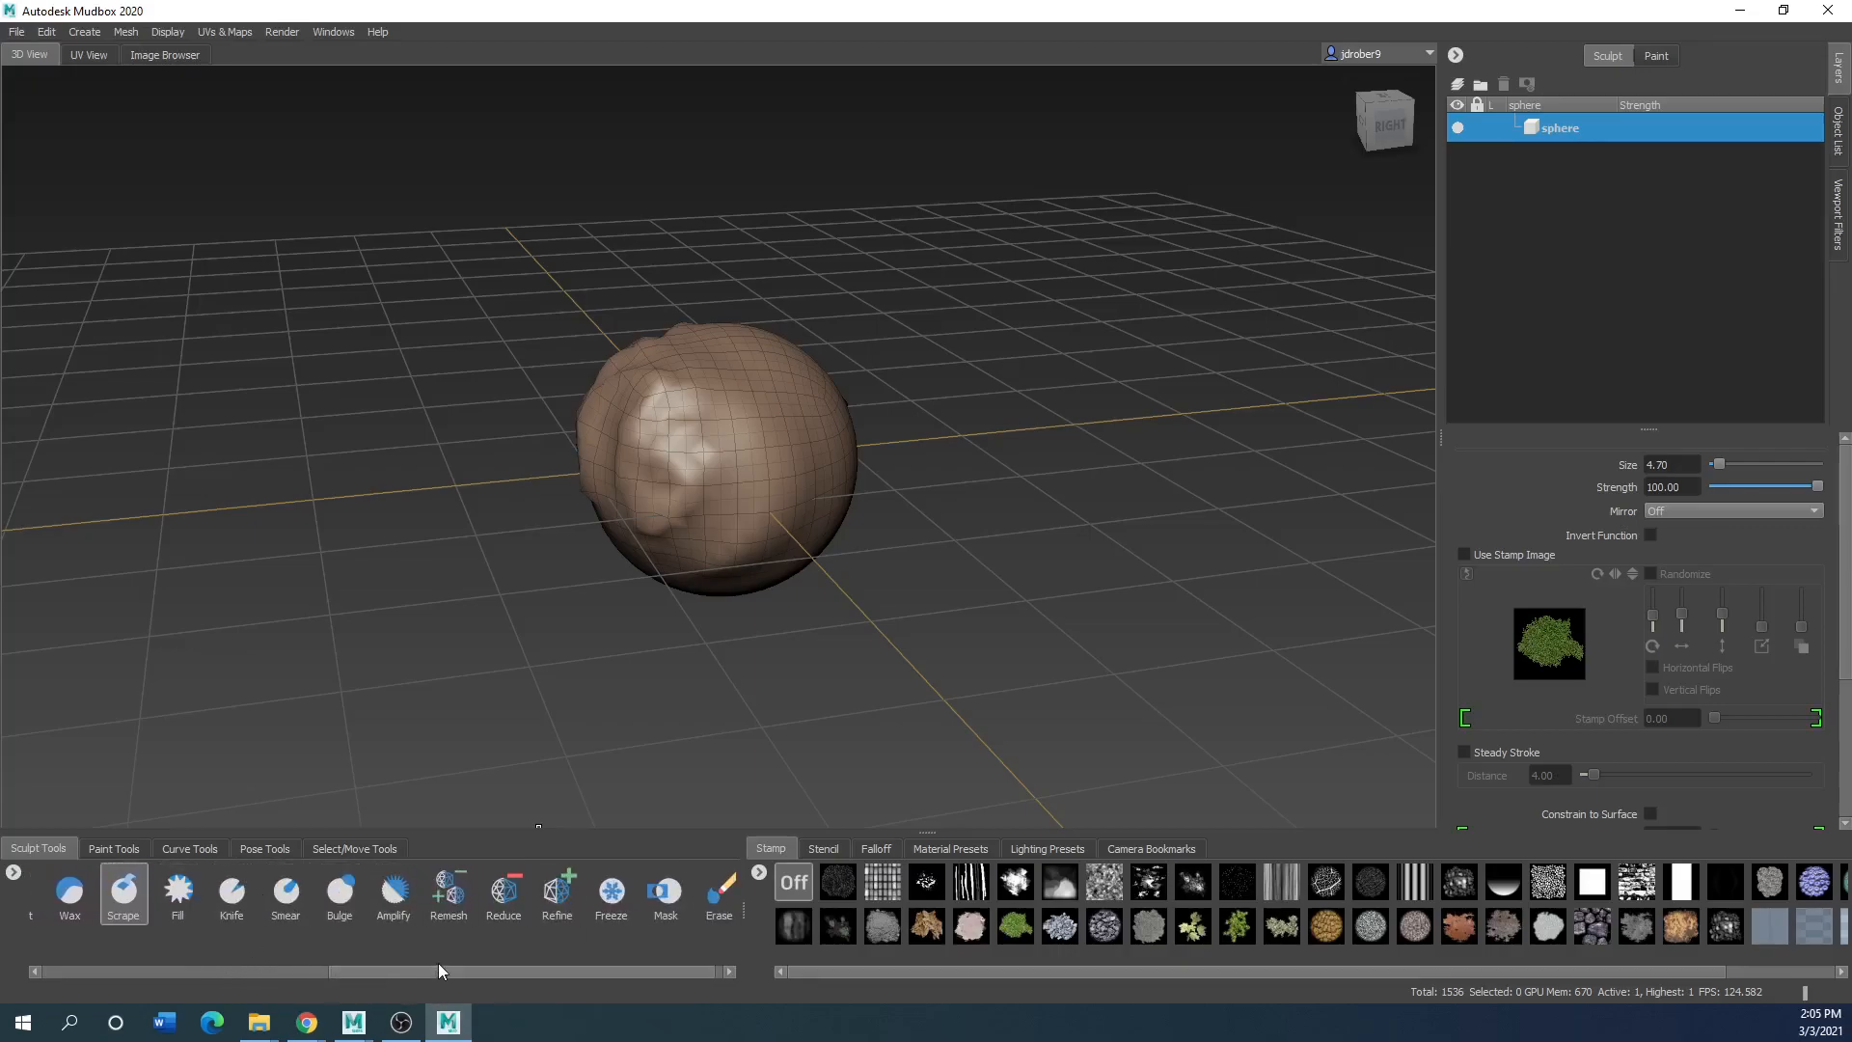
pyautogui.moveTo(386, 974); pyautogui.dragTo(74, 959)
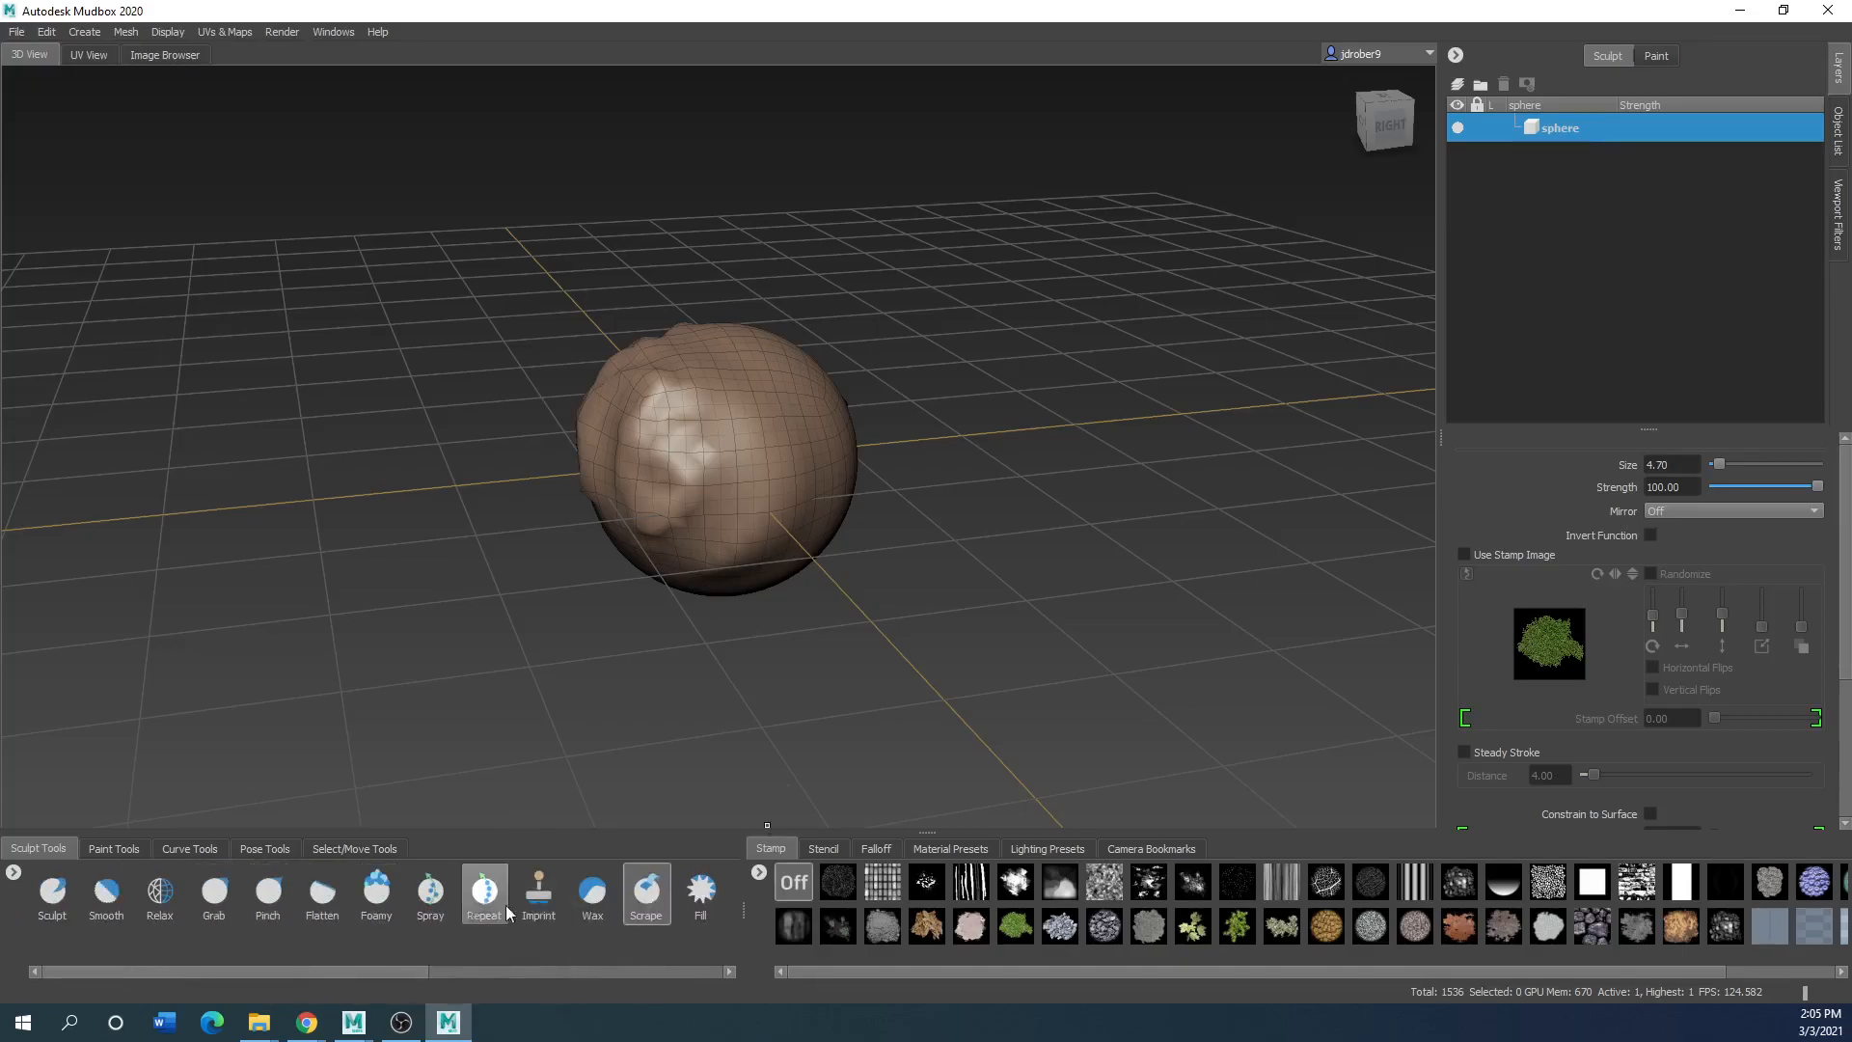
pyautogui.click(539, 893)
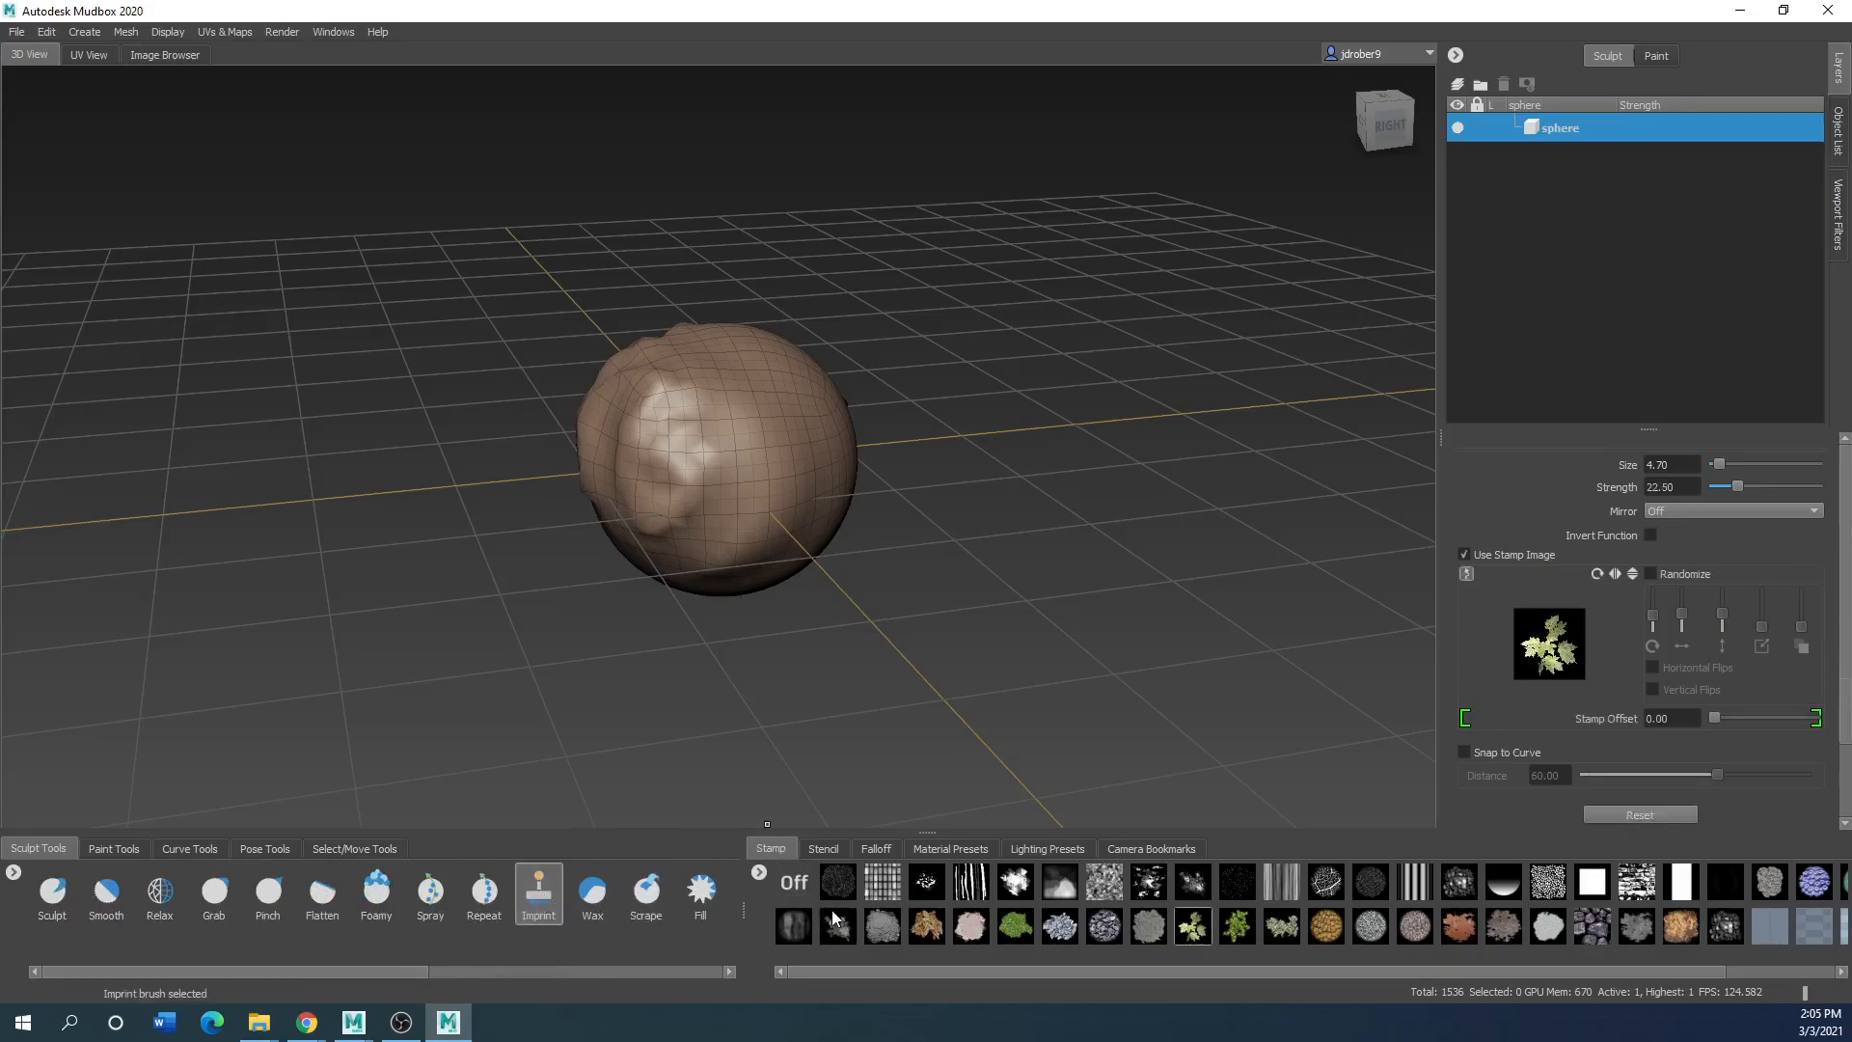
pyautogui.click(971, 881)
pyautogui.moveTo(769, 443); pyautogui.dragTo(746, 486)
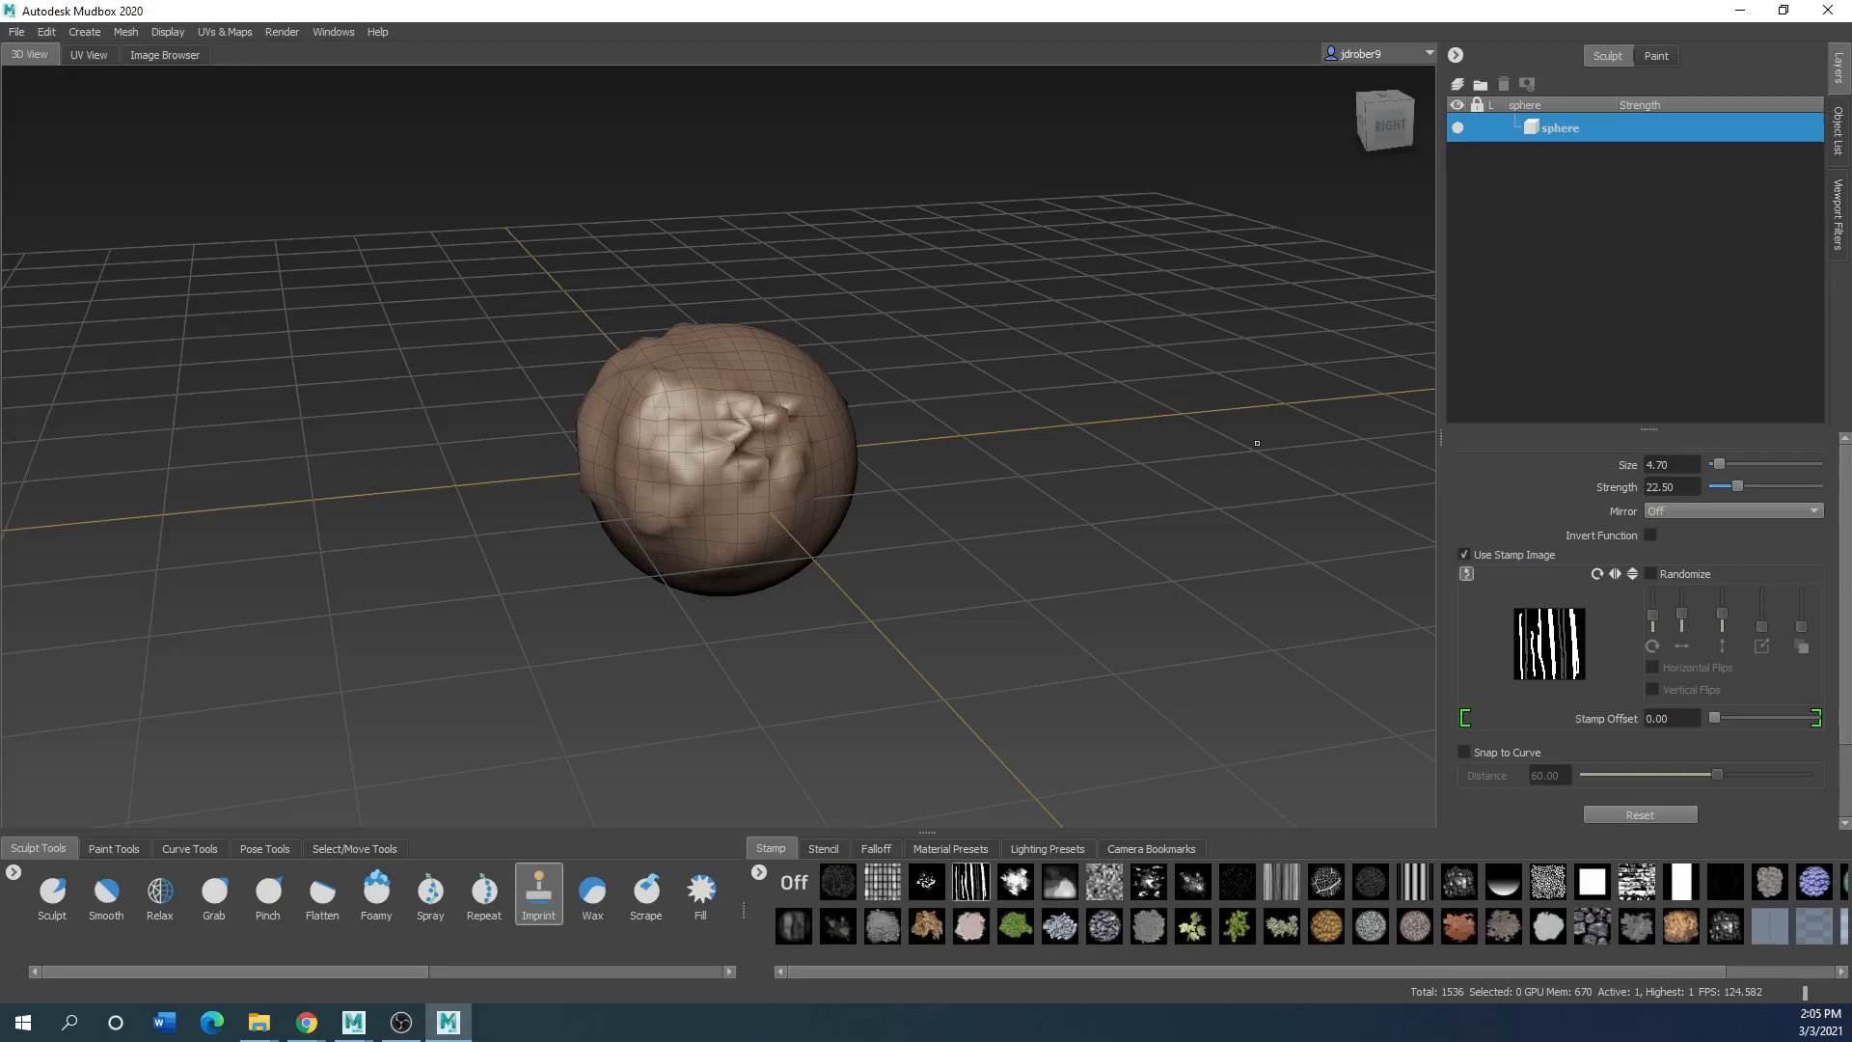
pyautogui.moveTo(1740, 490); pyautogui.dragTo(1722, 488)
# Switch to the Sculpt brush and enable its stamp image with the white vertical-streak stamp
pyautogui.click(50, 892)
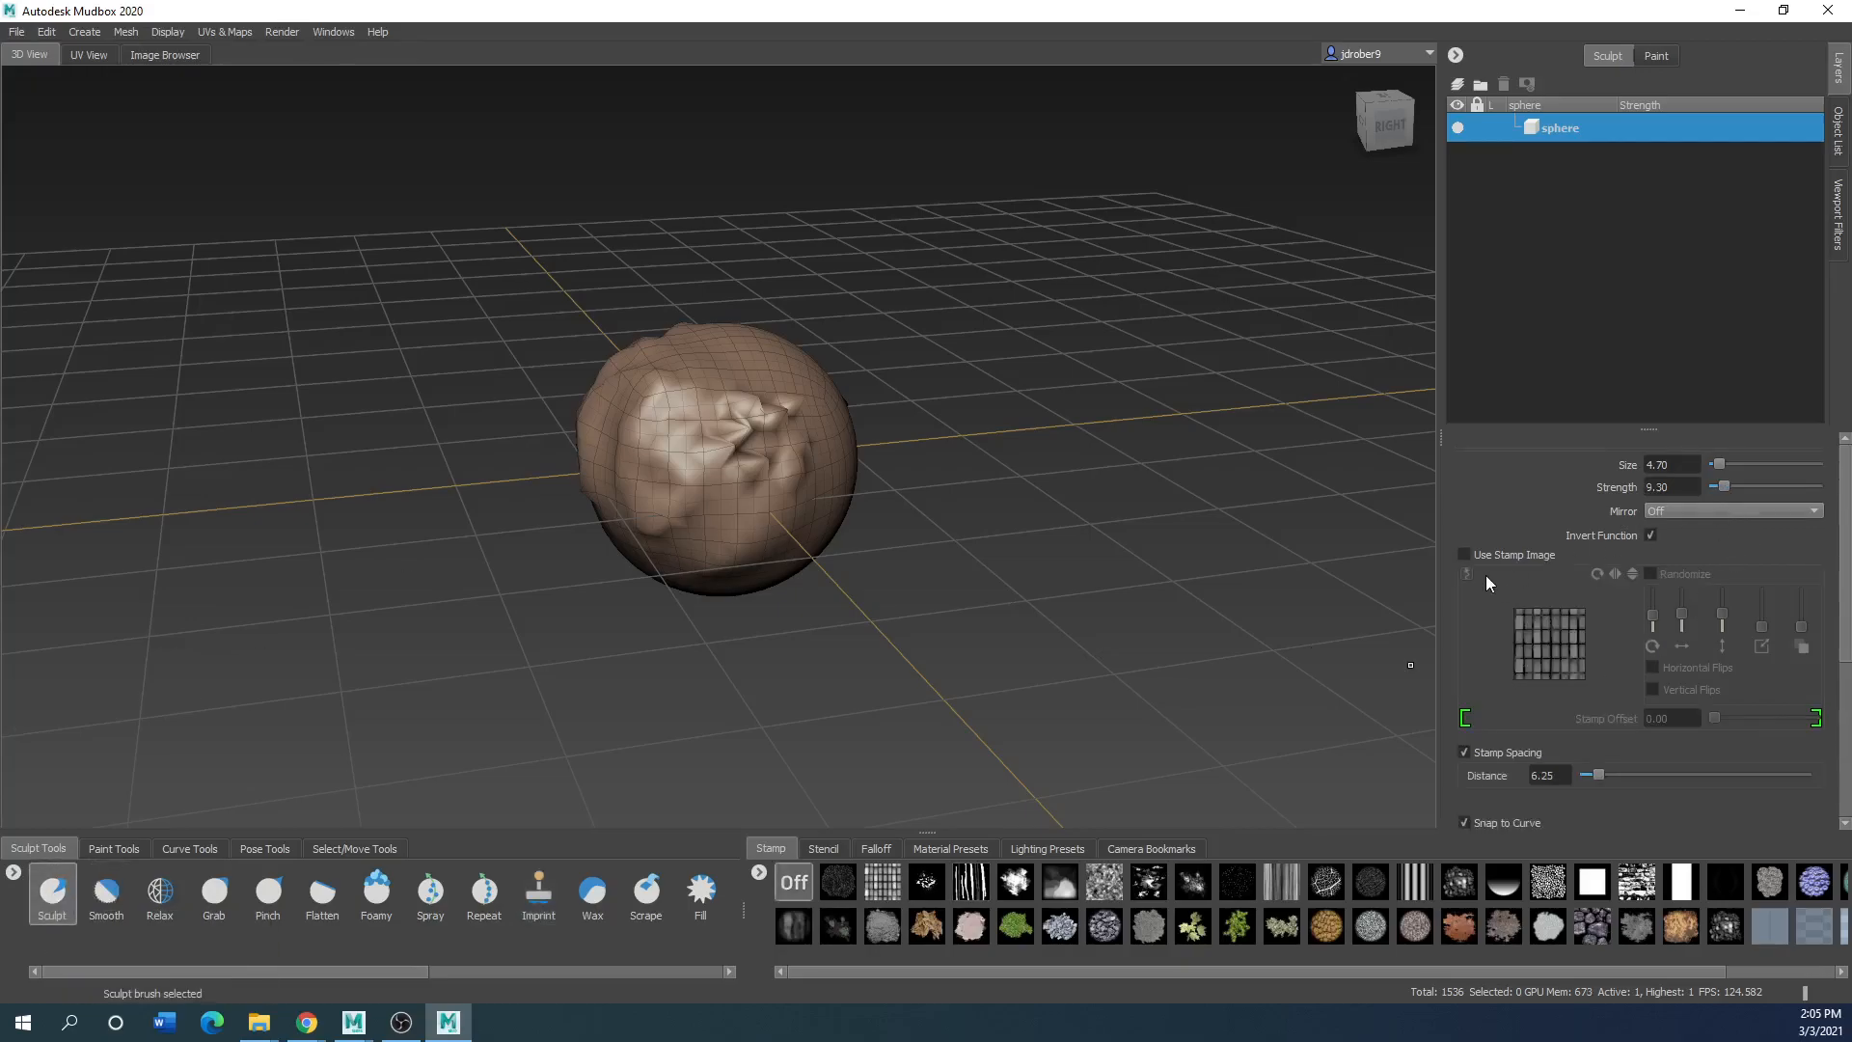
pyautogui.click(1465, 555)
pyautogui.click(971, 881)
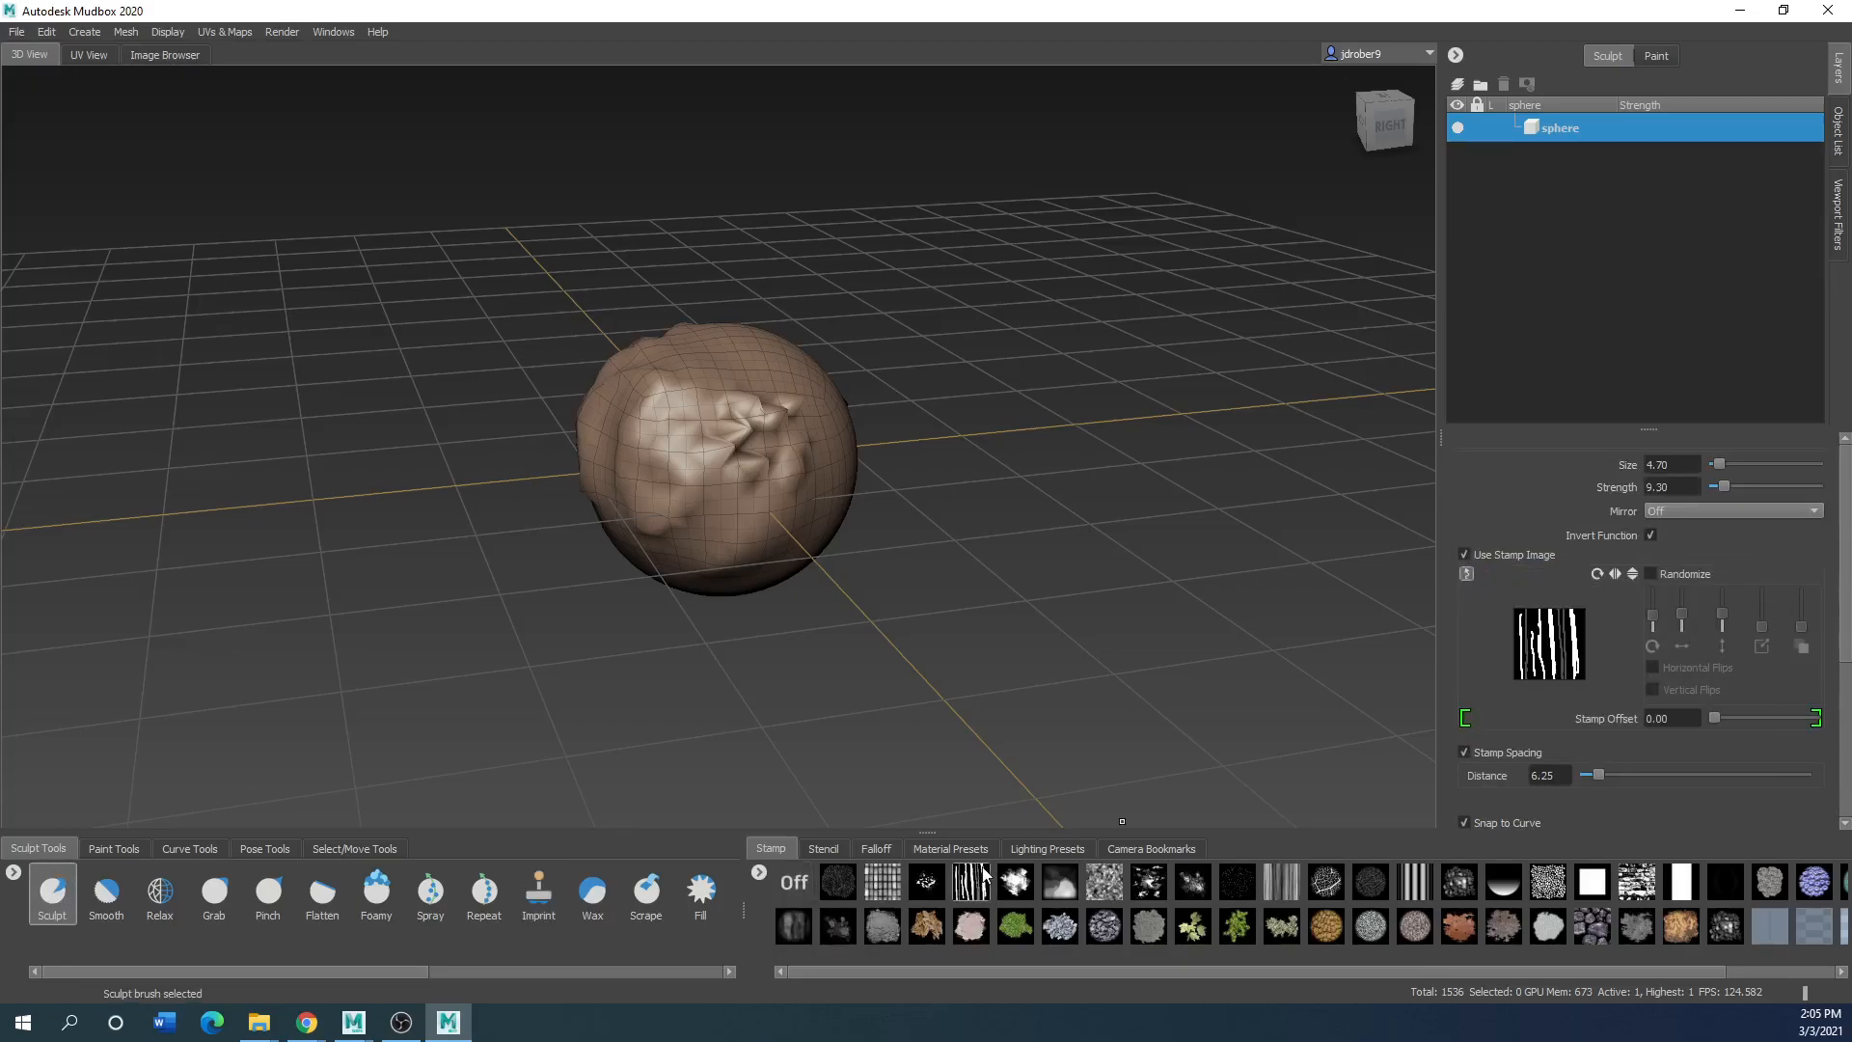
pyautogui.moveTo(836, 432)
pyautogui.keyDown('alt'); pyautogui.mouseDown()
pyautogui.moveTo(724, 359)
pyautogui.moveTo(733, 464)
pyautogui.moveTo(731, 415)
pyautogui.mouseUp(); pyautogui.keyUp('alt')
pyautogui.moveTo(777, 490); pyautogui.dragTo(719, 521, button='right')
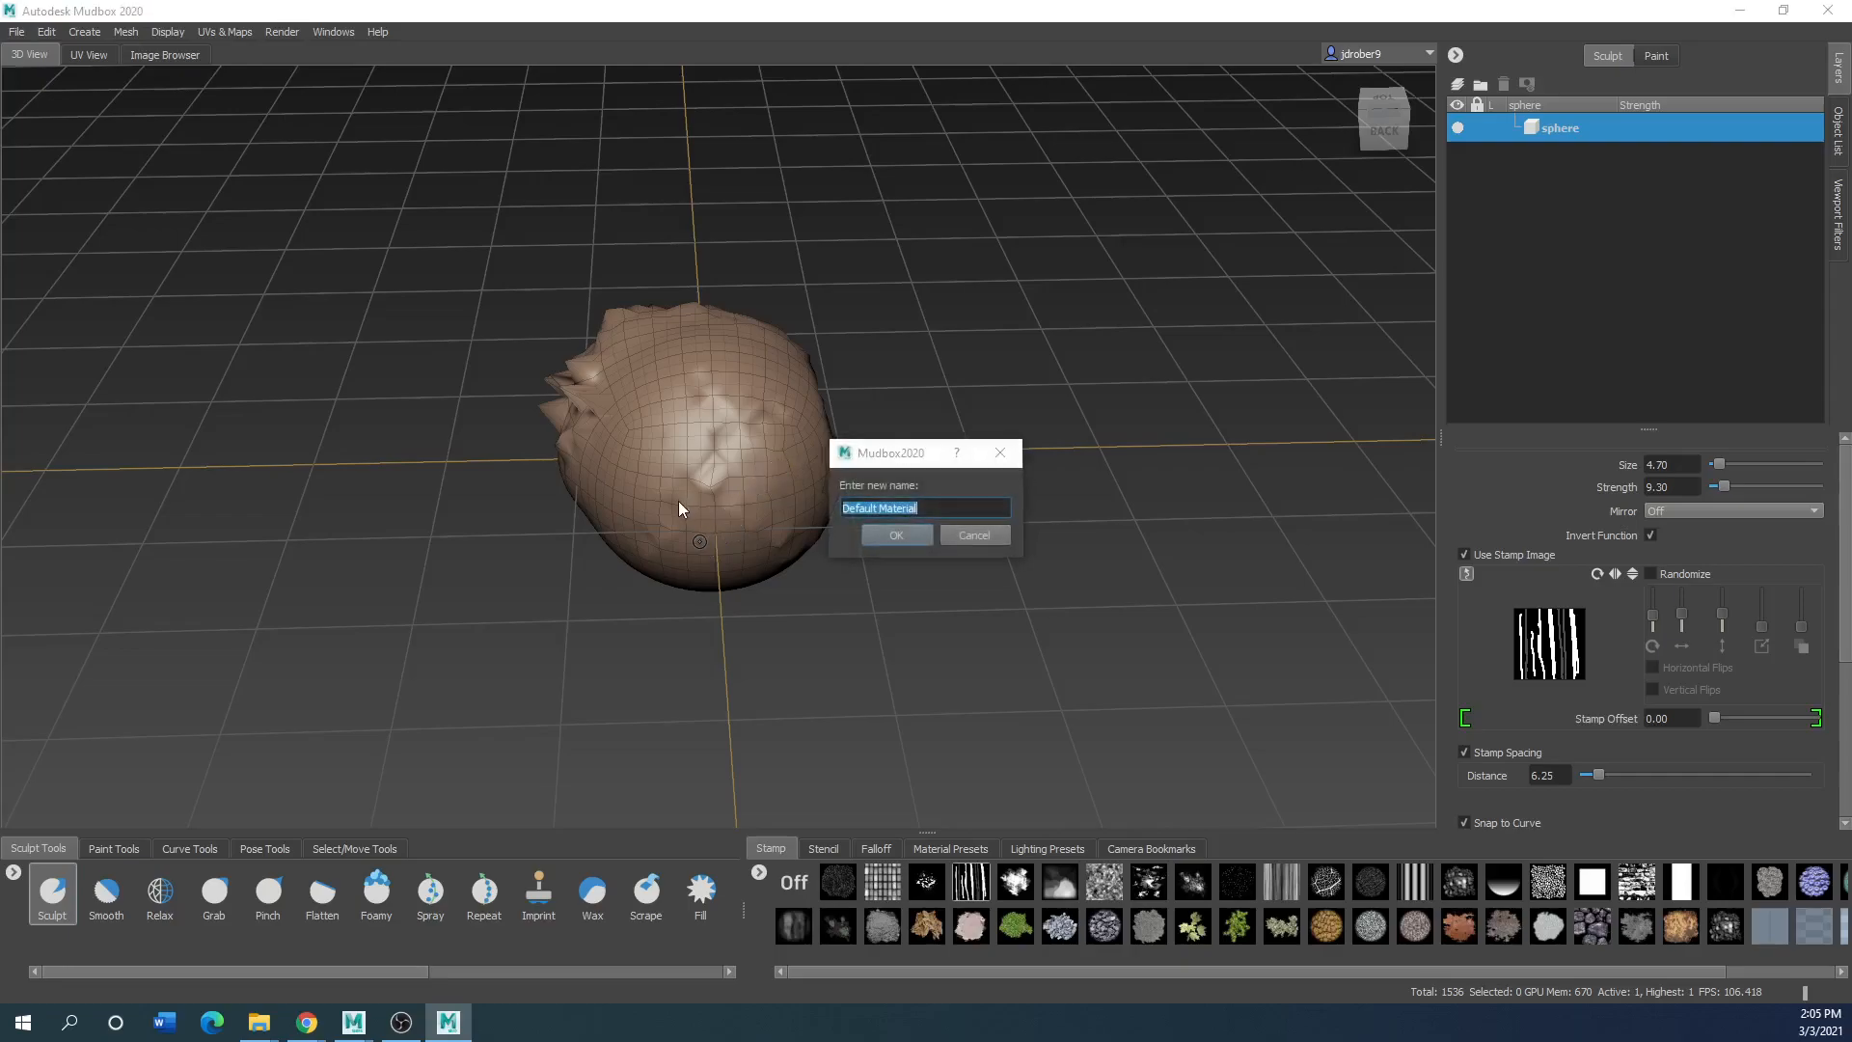
pyautogui.click(1000, 452)
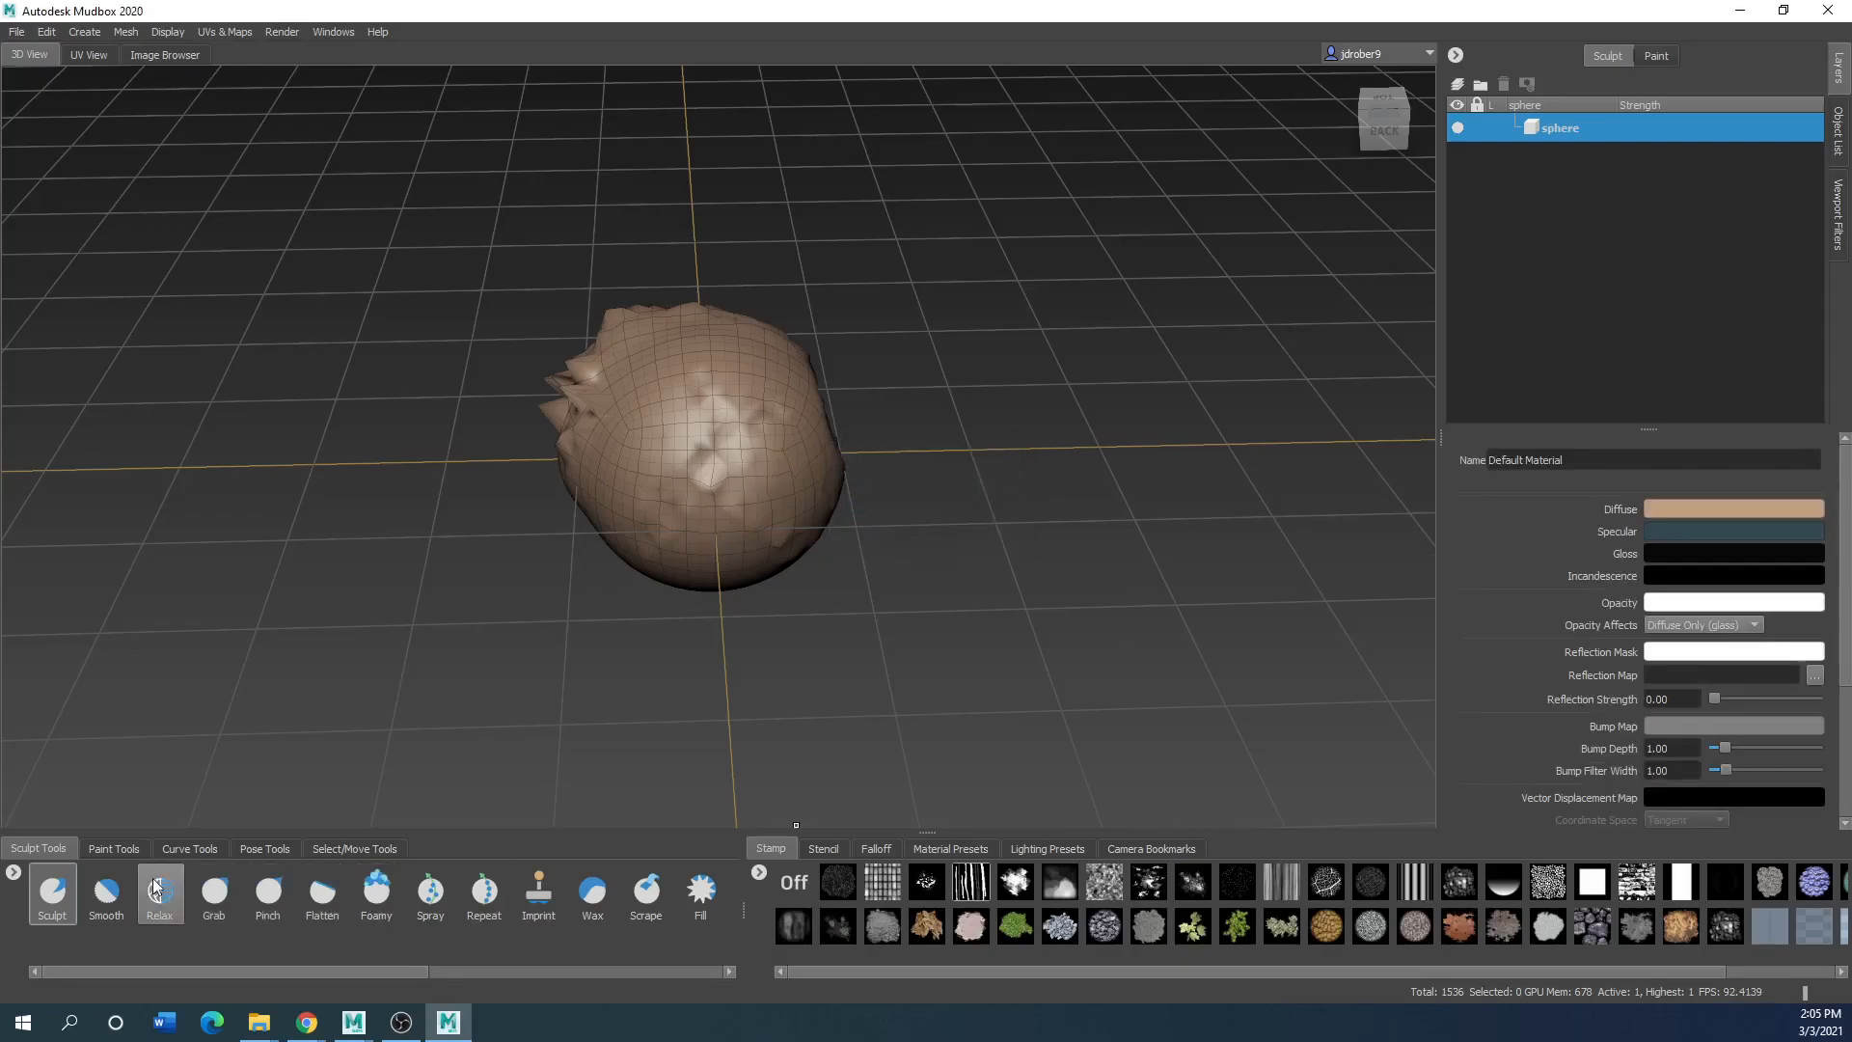
pyautogui.click(56, 890)
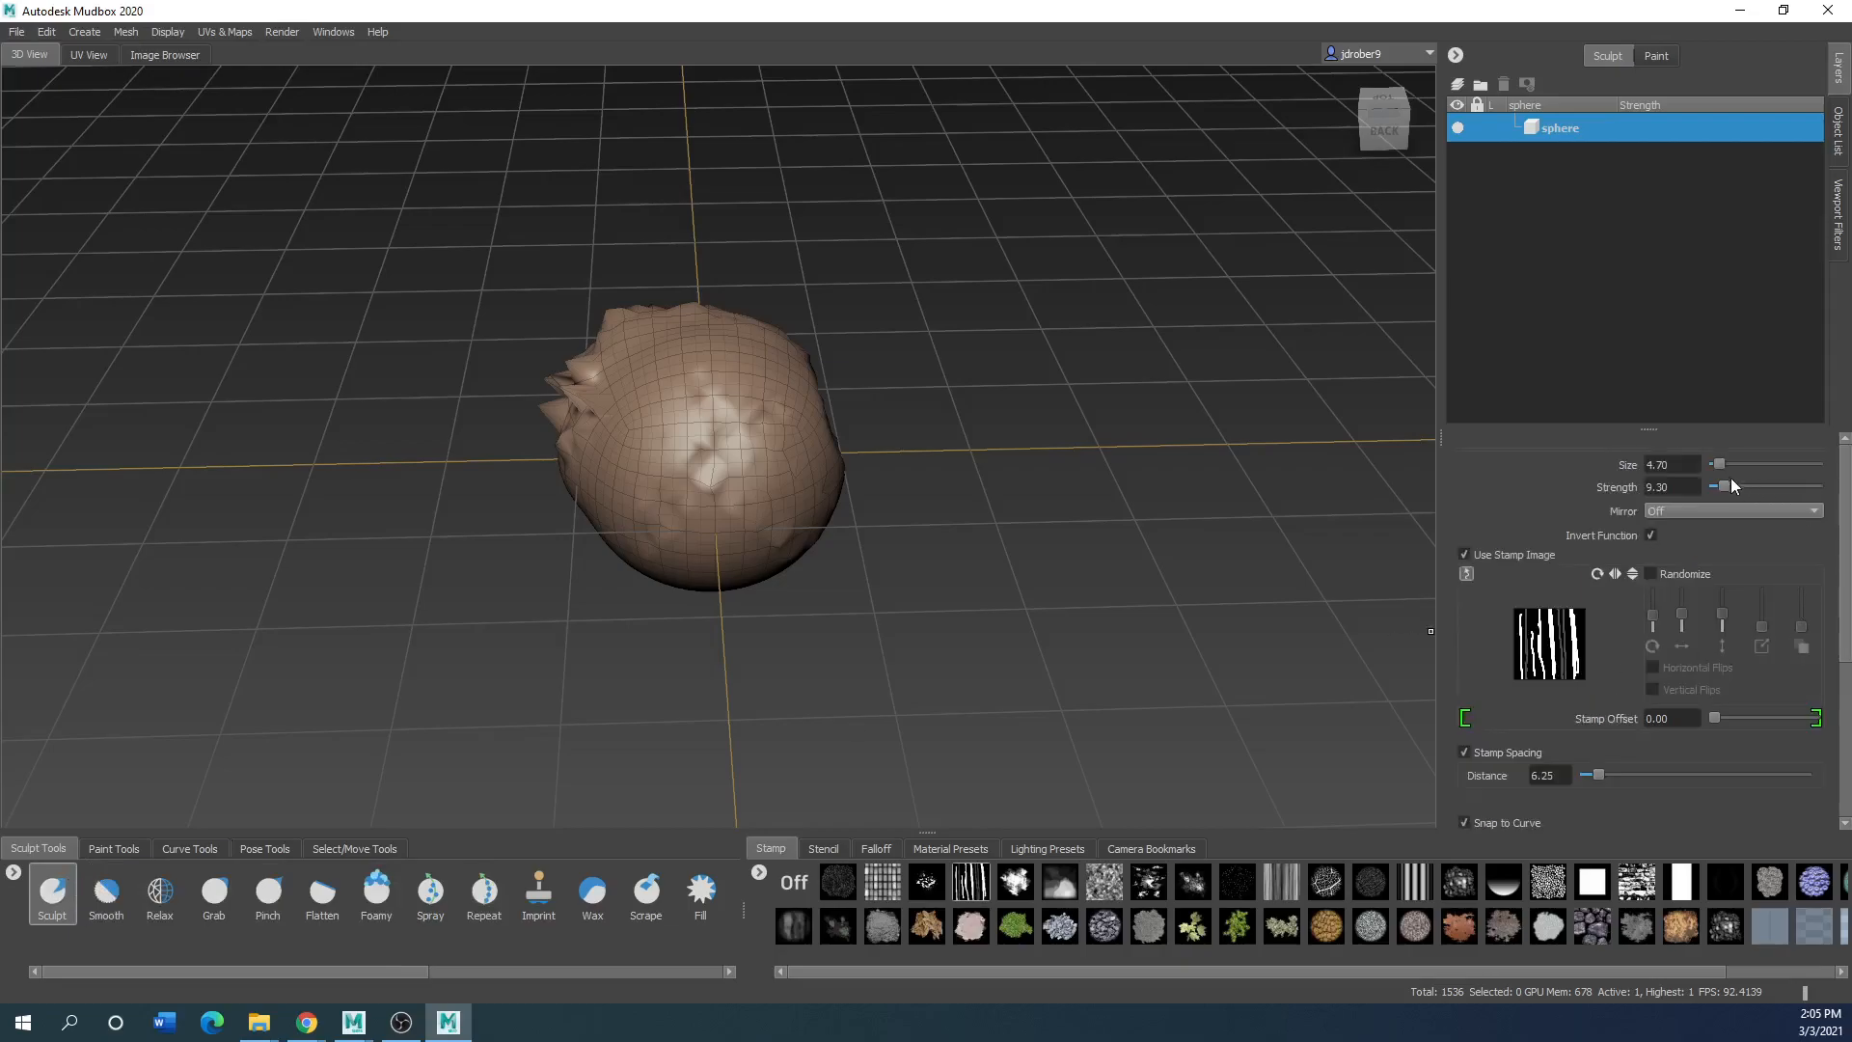
# Sculpt the sphere with the streak stamp at brush size 19.60, first at strength 9.30 and again at strength 33.60
pyautogui.moveTo(1725, 462); pyautogui.dragTo(1734, 464)
pyautogui.moveTo(674, 425)
pyautogui.mouseDown()
pyautogui.moveTo(733, 400)
pyautogui.moveTo(781, 497)
pyautogui.moveTo(740, 401)
pyautogui.moveTo(666, 424)
pyautogui.moveTo(738, 420)
pyautogui.moveTo(788, 459)
pyautogui.mouseUp()
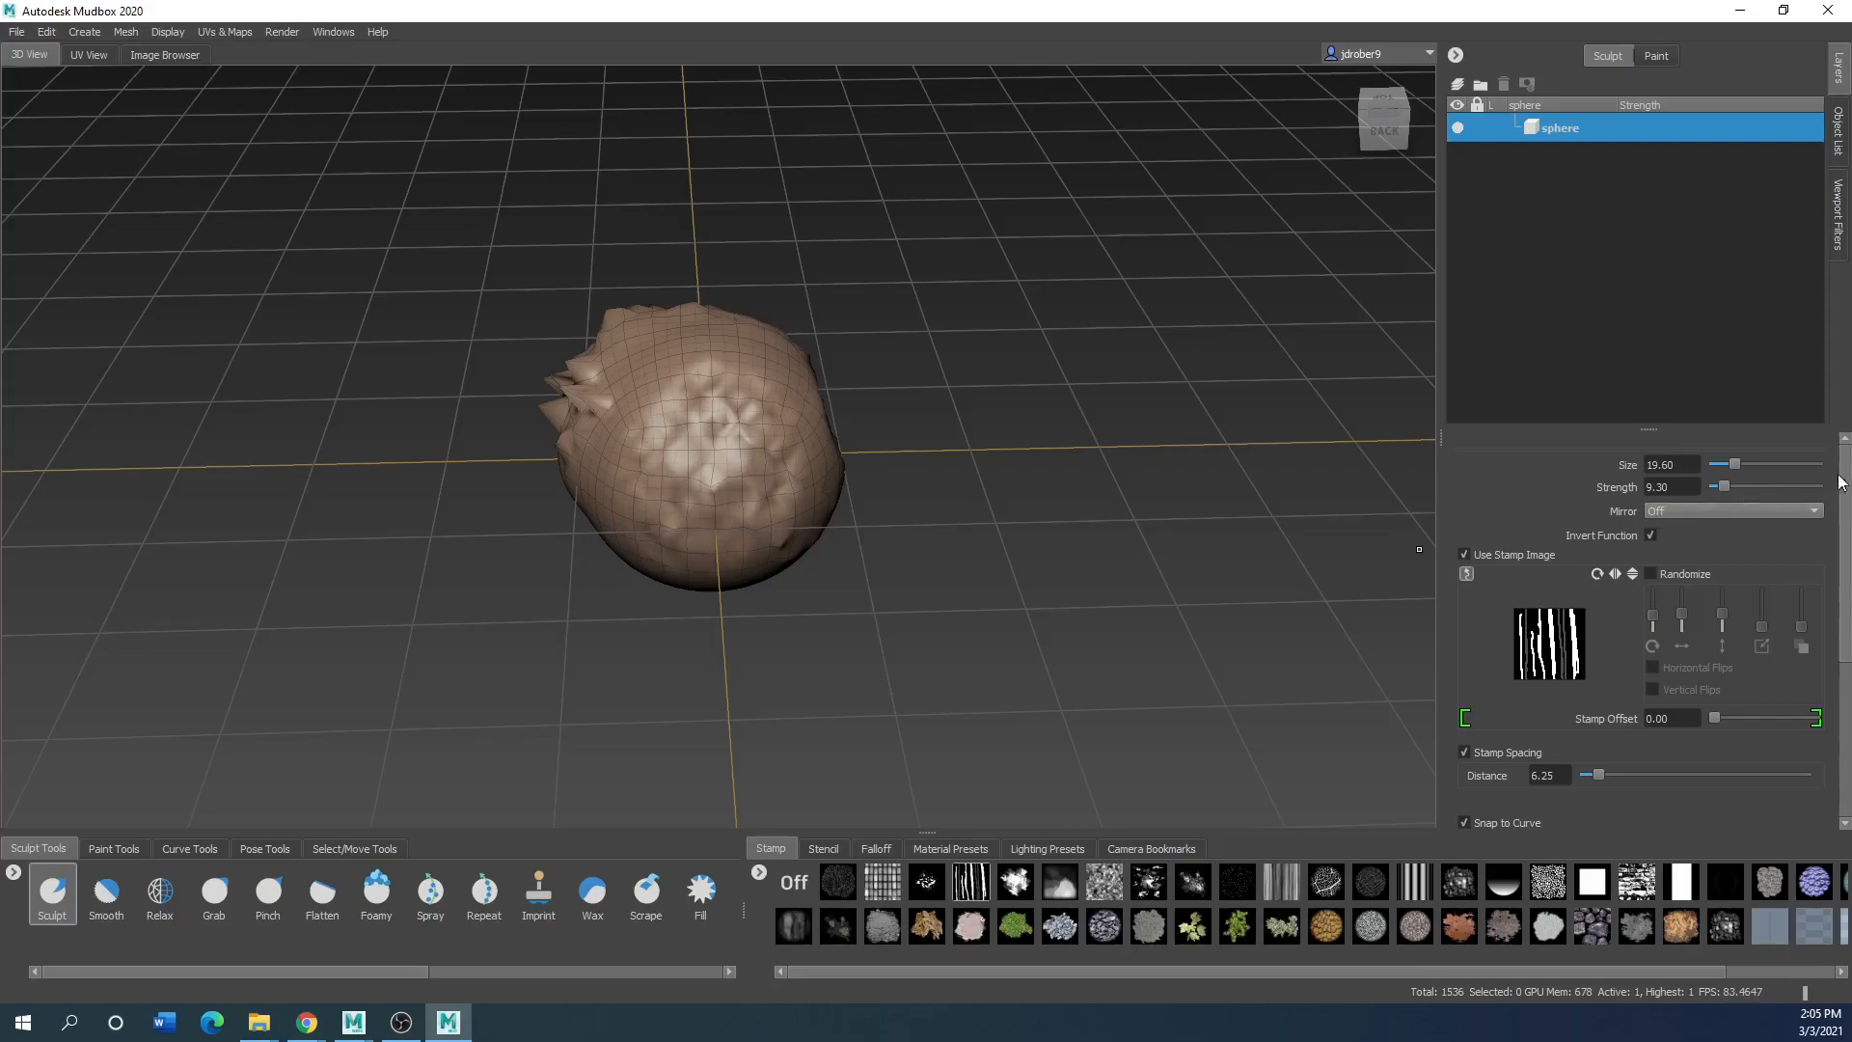
pyautogui.moveTo(1722, 482); pyautogui.dragTo(1749, 485)
pyautogui.moveTo(718, 349)
pyautogui.mouseDown()
pyautogui.moveTo(656, 405)
pyautogui.moveTo(716, 425)
pyautogui.moveTo(772, 521)
pyautogui.moveTo(726, 437)
pyautogui.moveTo(772, 521)
pyautogui.moveTo(752, 403)
pyautogui.moveTo(636, 482)
pyautogui.moveTo(786, 478)
pyautogui.moveTo(753, 541)
pyautogui.mouseUp()
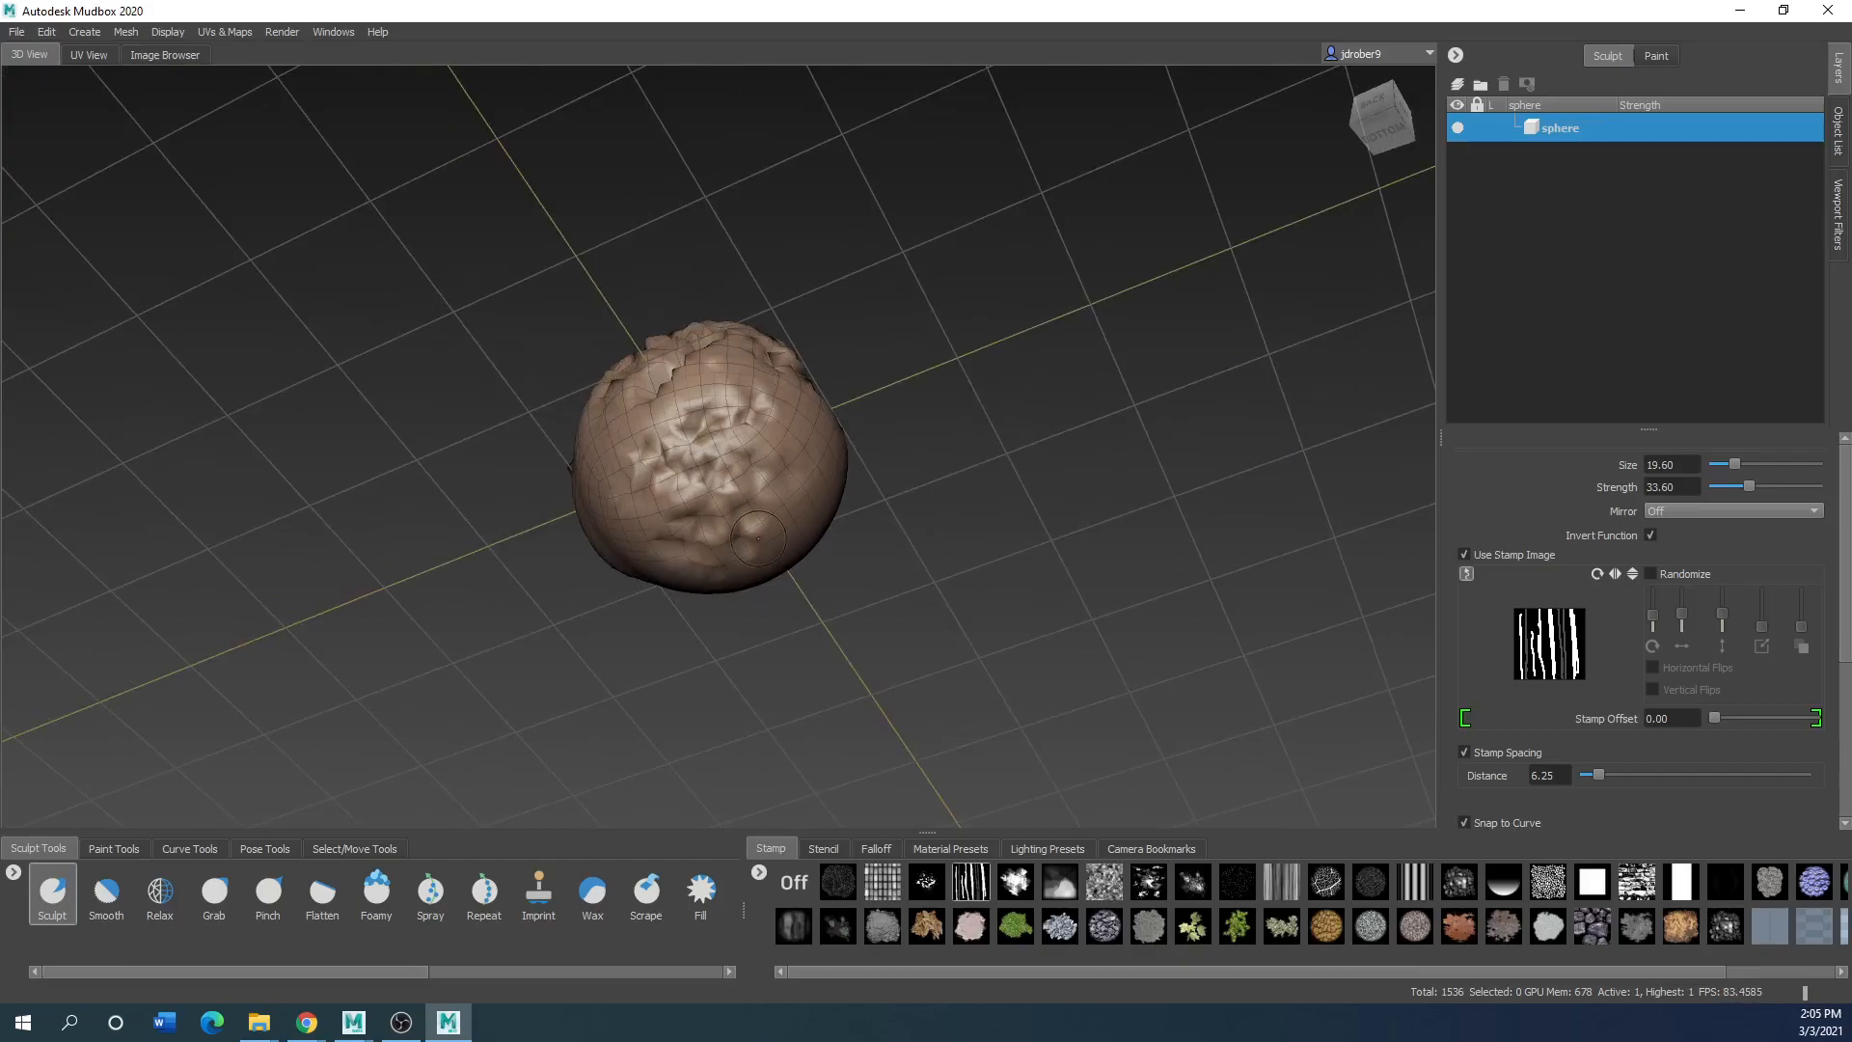
# Change to the woven grid stamp and sculpt strokes around the sphere with it at size 19.60 and strength 33.60
pyautogui.click(883, 882)
pyautogui.moveTo(796, 473)
pyautogui.mouseDown()
pyautogui.moveTo(787, 511)
pyautogui.moveTo(632, 410)
pyautogui.moveTo(699, 526)
pyautogui.moveTo(711, 487)
pyautogui.moveTo(742, 519)
pyautogui.mouseUp()
pyautogui.moveTo(731, 391)
pyautogui.mouseDown()
pyautogui.moveTo(627, 415)
pyautogui.moveTo(676, 516)
pyautogui.moveTo(767, 521)
pyautogui.mouseUp()
pyautogui.moveTo(767, 521)
pyautogui.keyDown('alt'); pyautogui.mouseDown()
pyautogui.moveTo(796, 569)
pyautogui.moveTo(1222, 607)
pyautogui.moveTo(1013, 285)
pyautogui.mouseUp(); pyautogui.keyUp('alt')
pyautogui.moveTo(733, 405)
pyautogui.mouseDown()
pyautogui.moveTo(777, 506)
pyautogui.moveTo(819, 542)
pyautogui.moveTo(482, 409)
pyautogui.mouseUp()
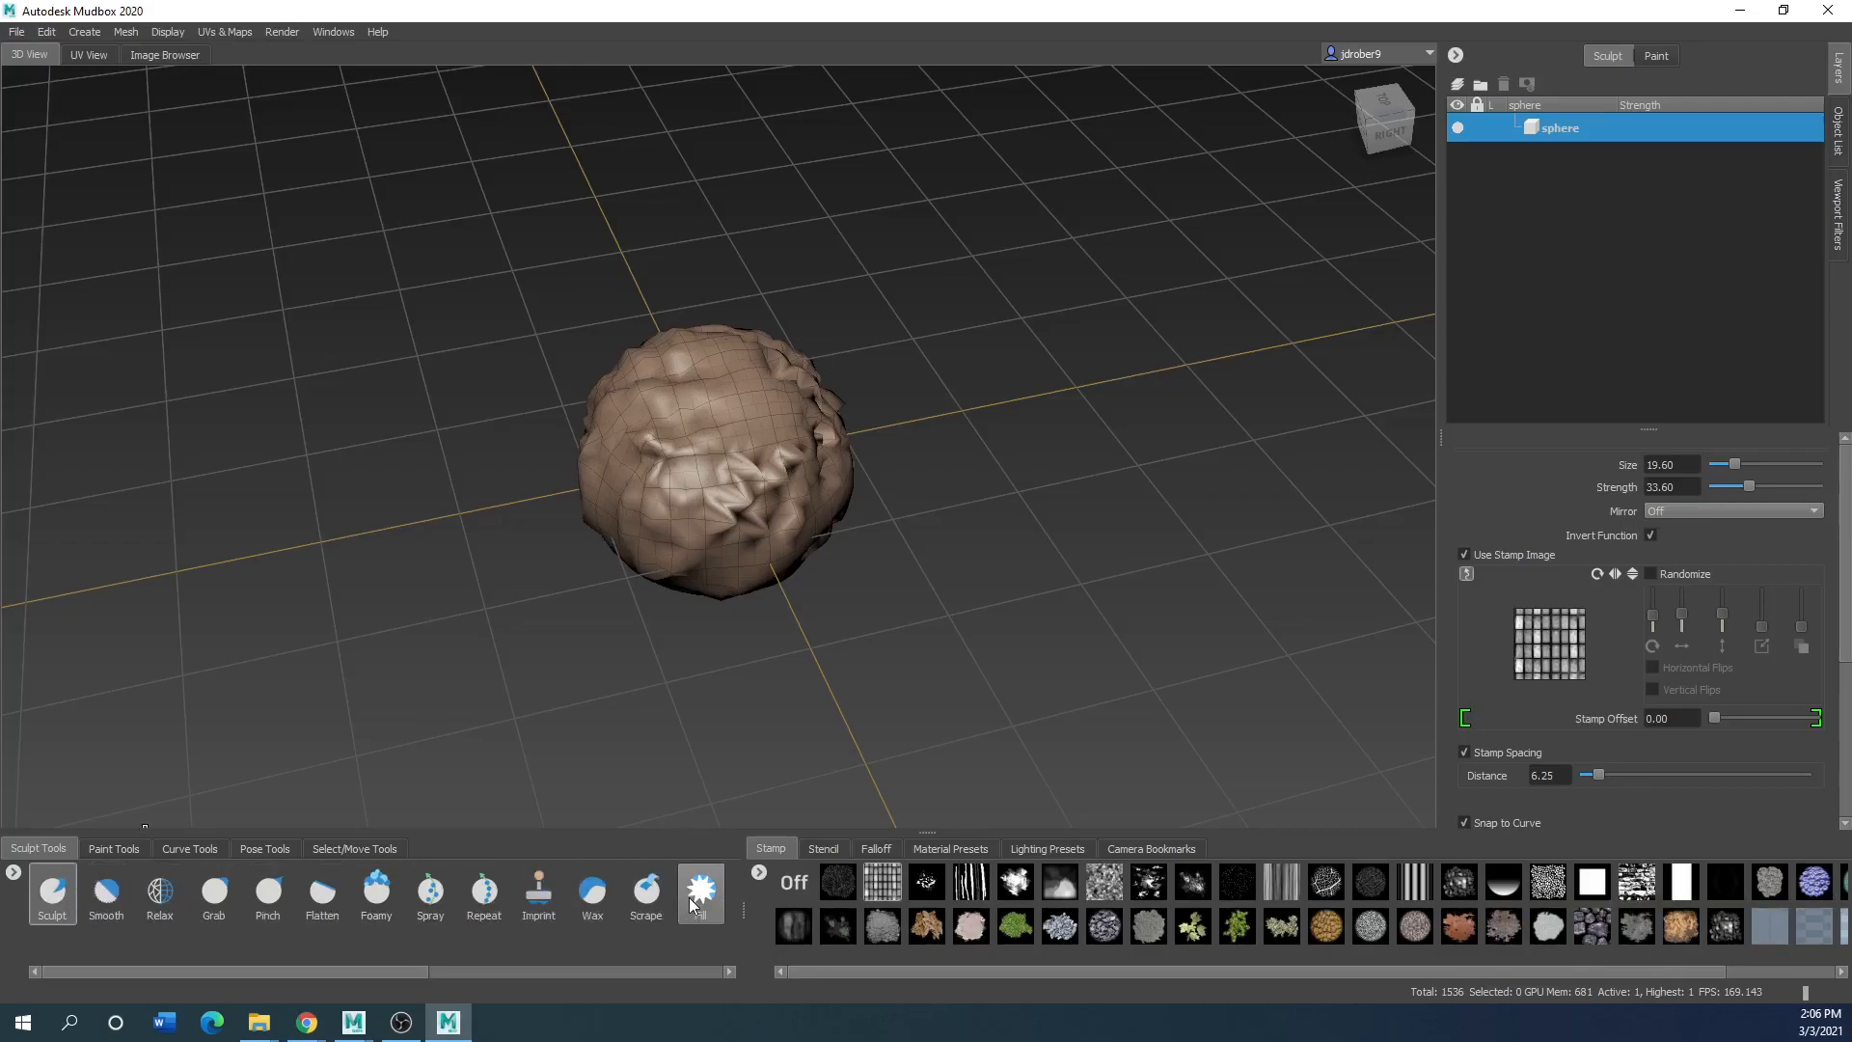
pyautogui.keyDown('alt'); pyautogui.moveTo(761, 490); pyautogui.dragTo(537, 428); pyautogui.keyUp('alt')
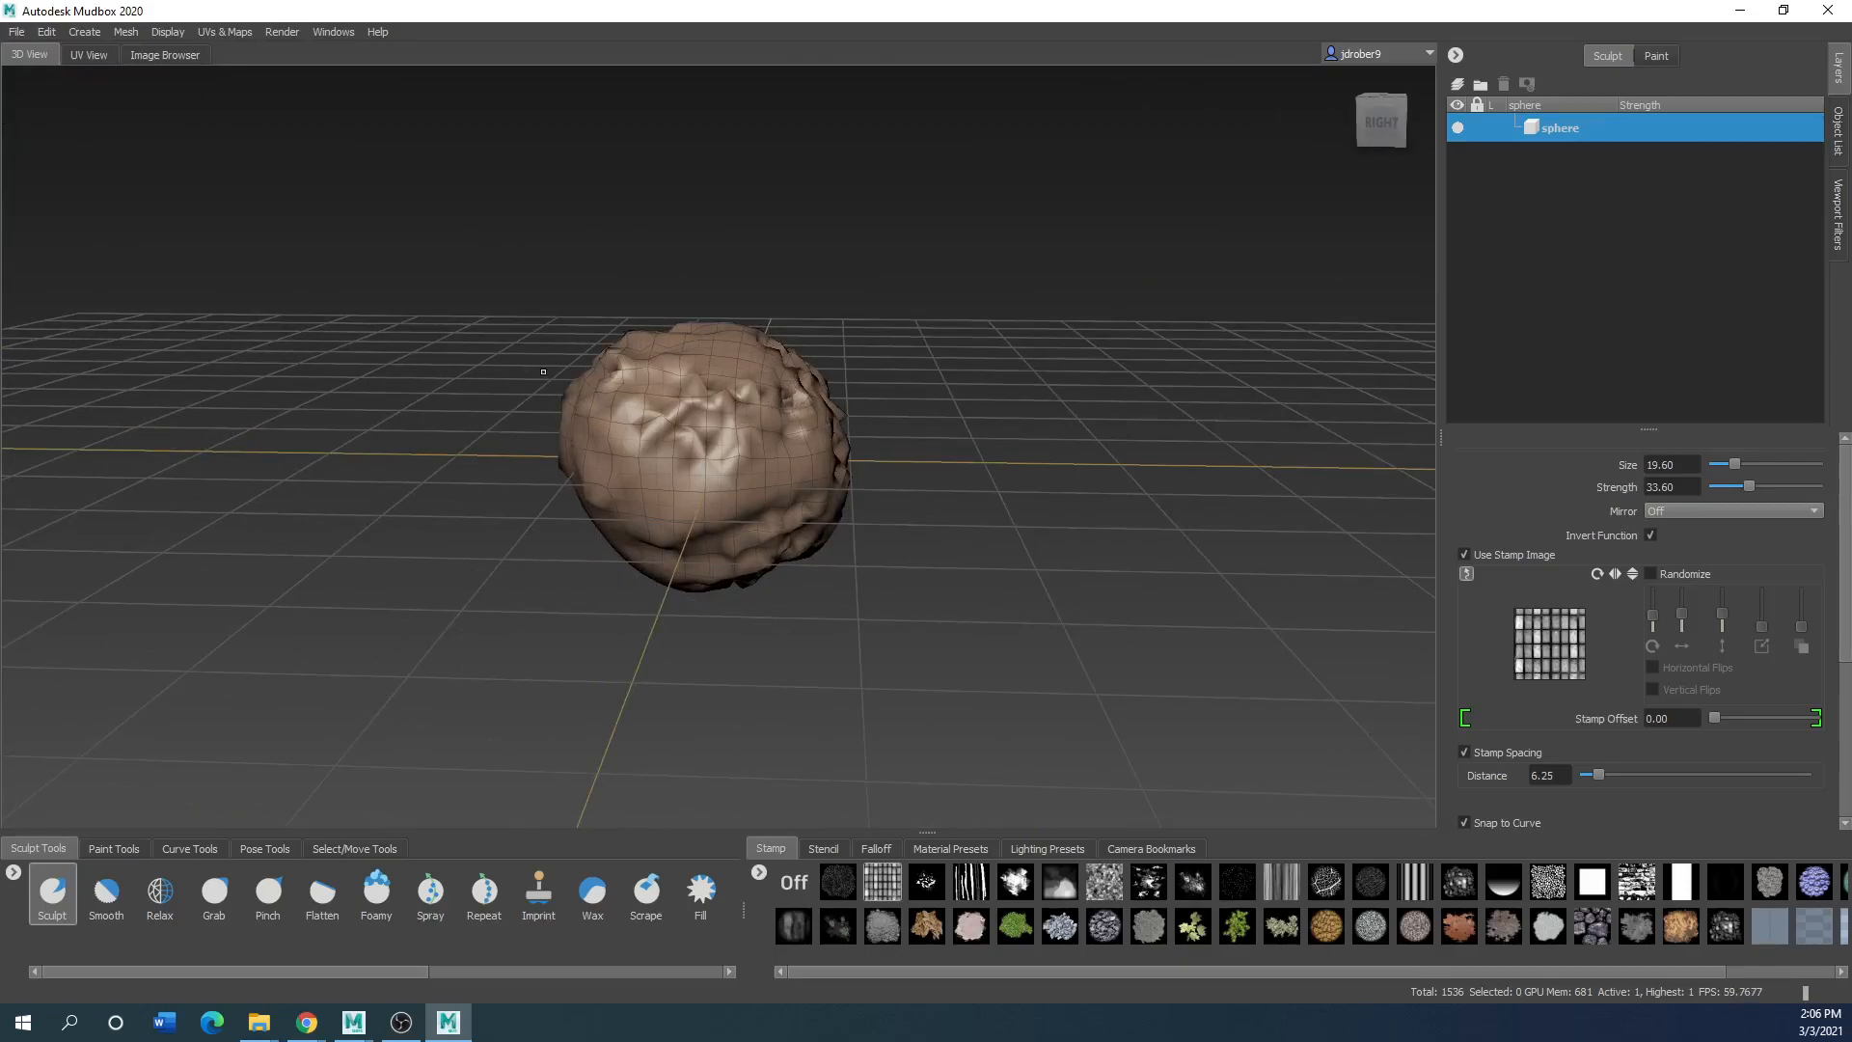
# Start a new scene with the basic head mesh
pyautogui.click(17, 35)
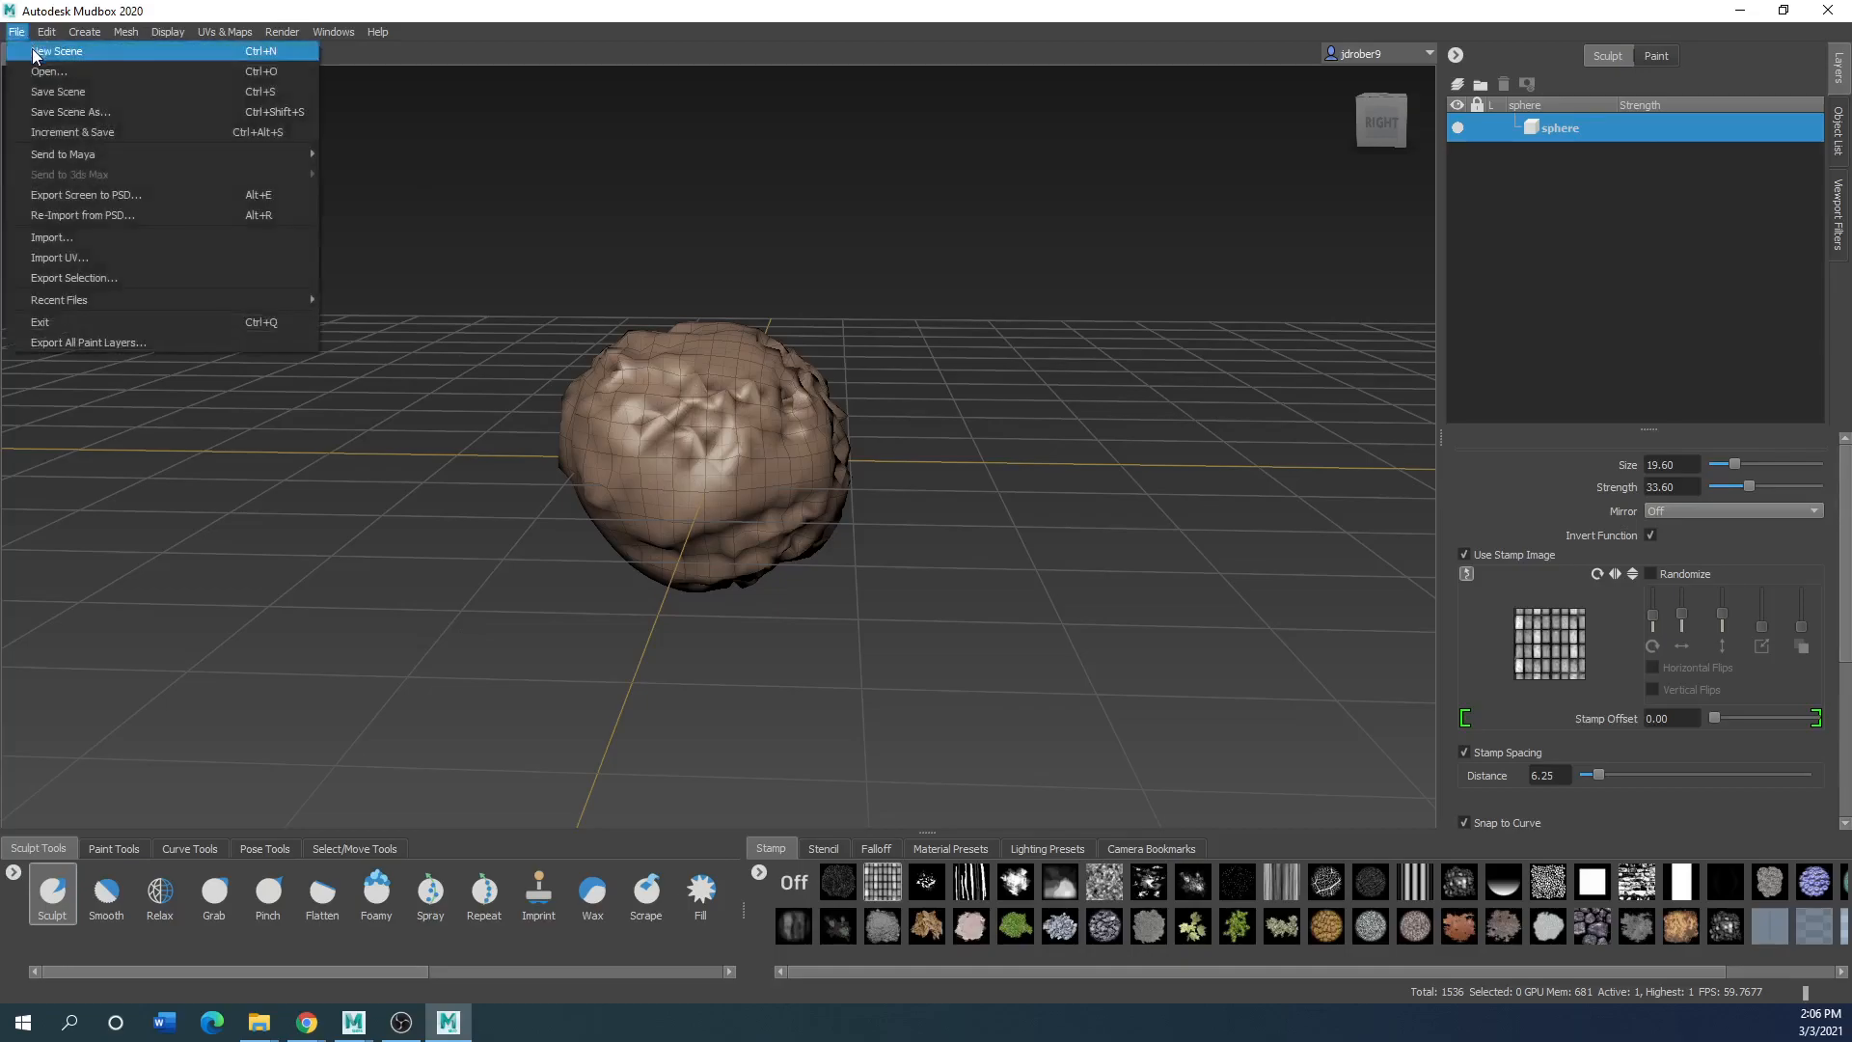
pyautogui.click(35, 54)
pyautogui.click(928, 530)
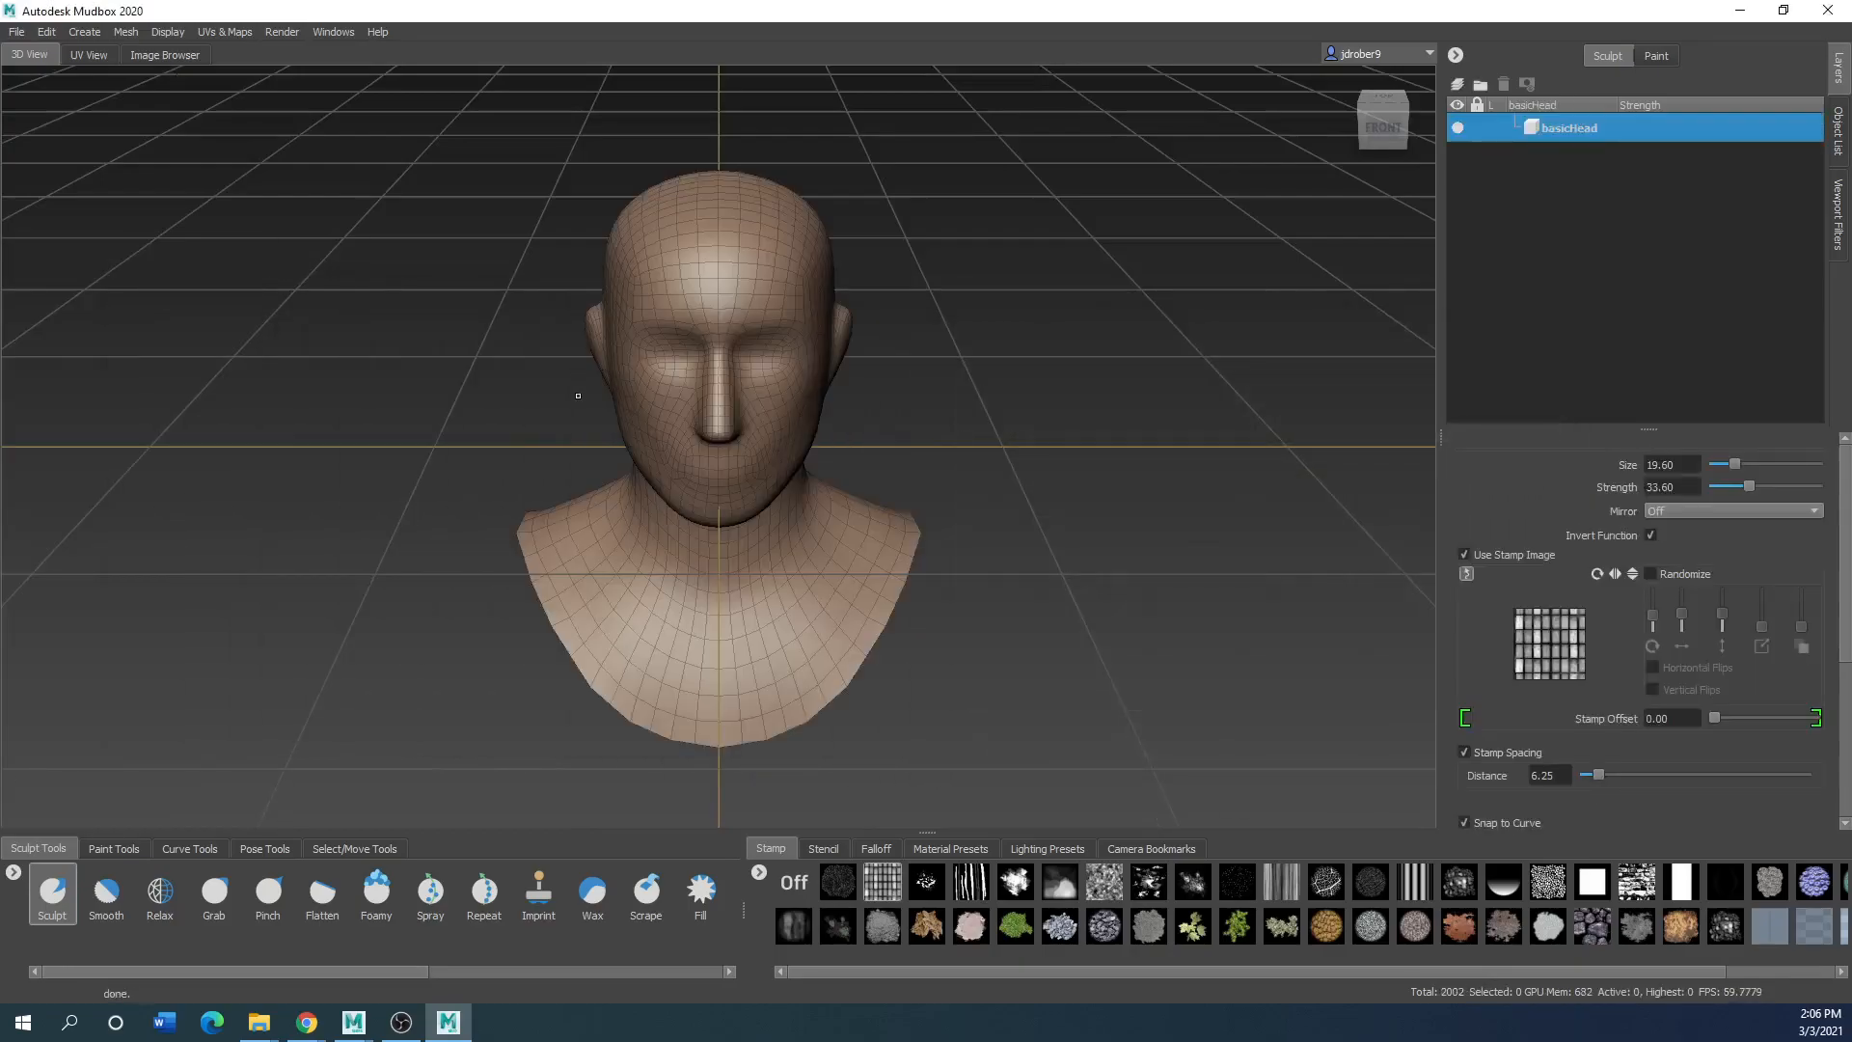
# Reshape the side of the head and the face with the Grab brush at strength 45
pyautogui.keyDown('alt'); pyautogui.moveTo(605, 437); pyautogui.dragTo(425, 431); pyautogui.keyUp('alt')
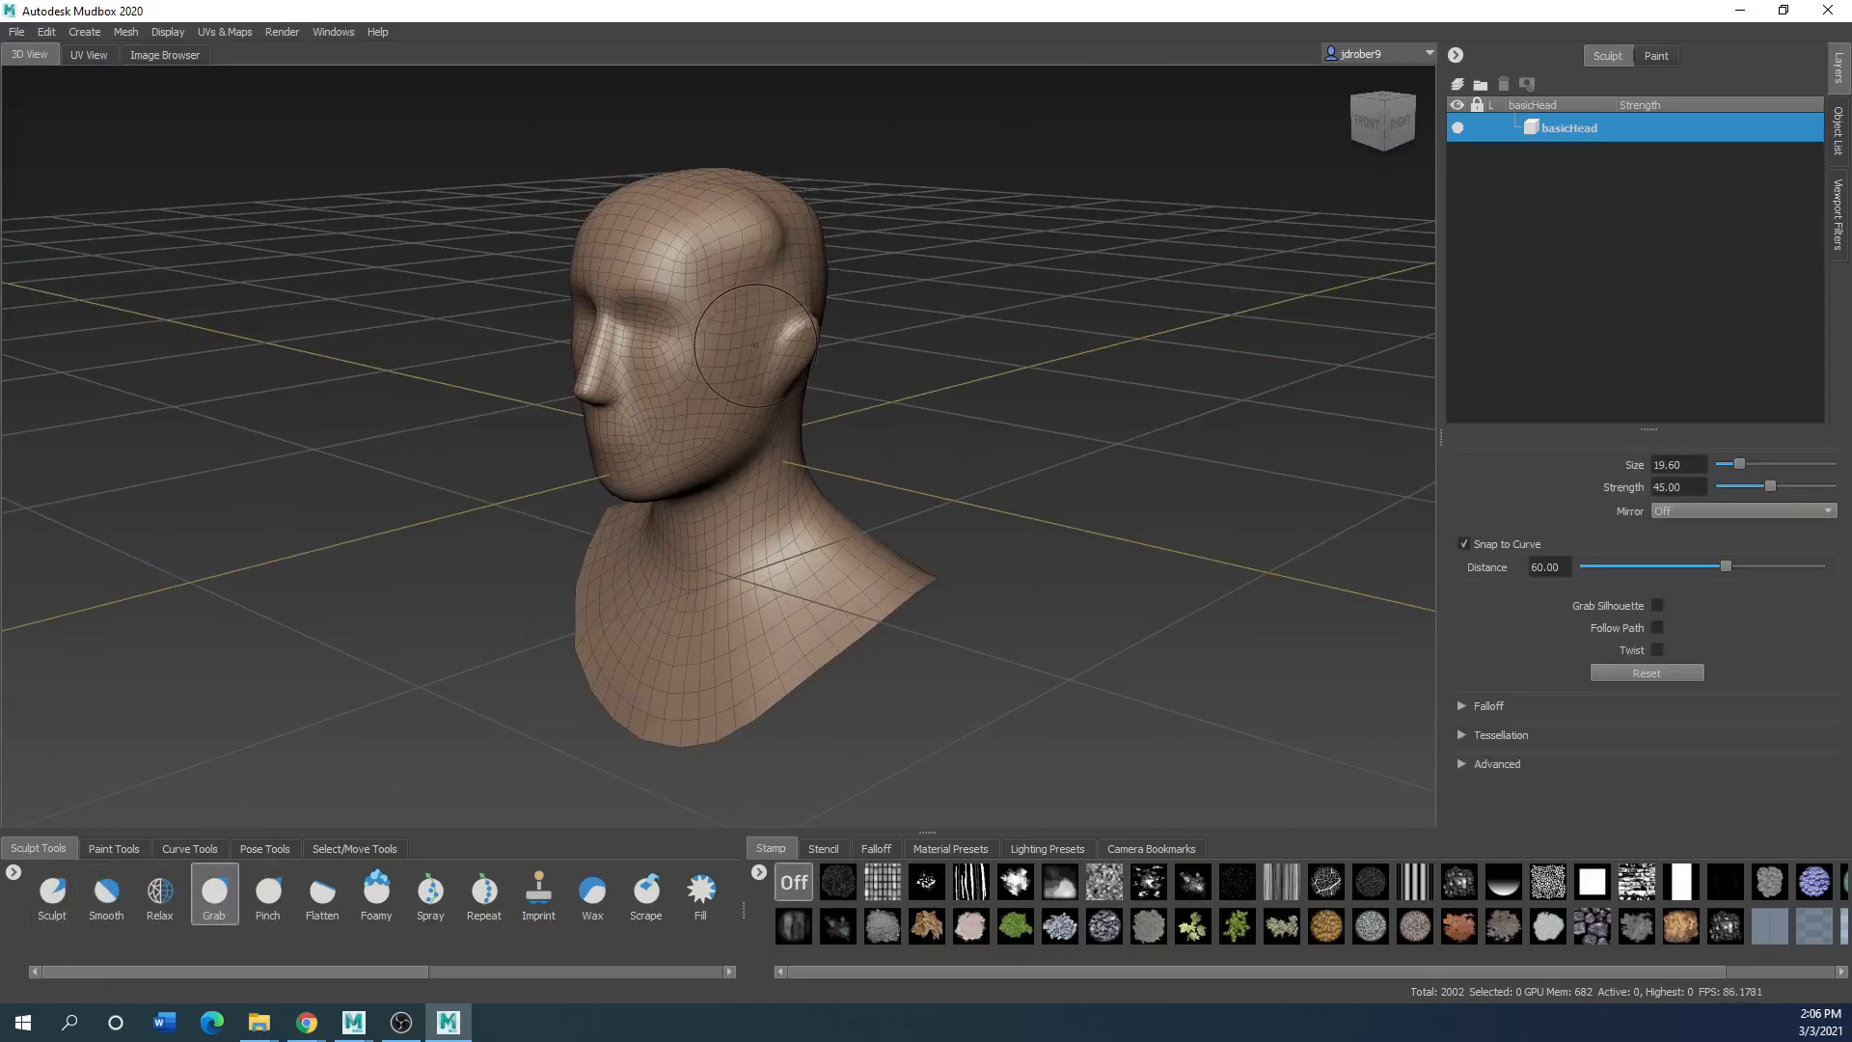
pyautogui.scroll(-2, 752, 357)
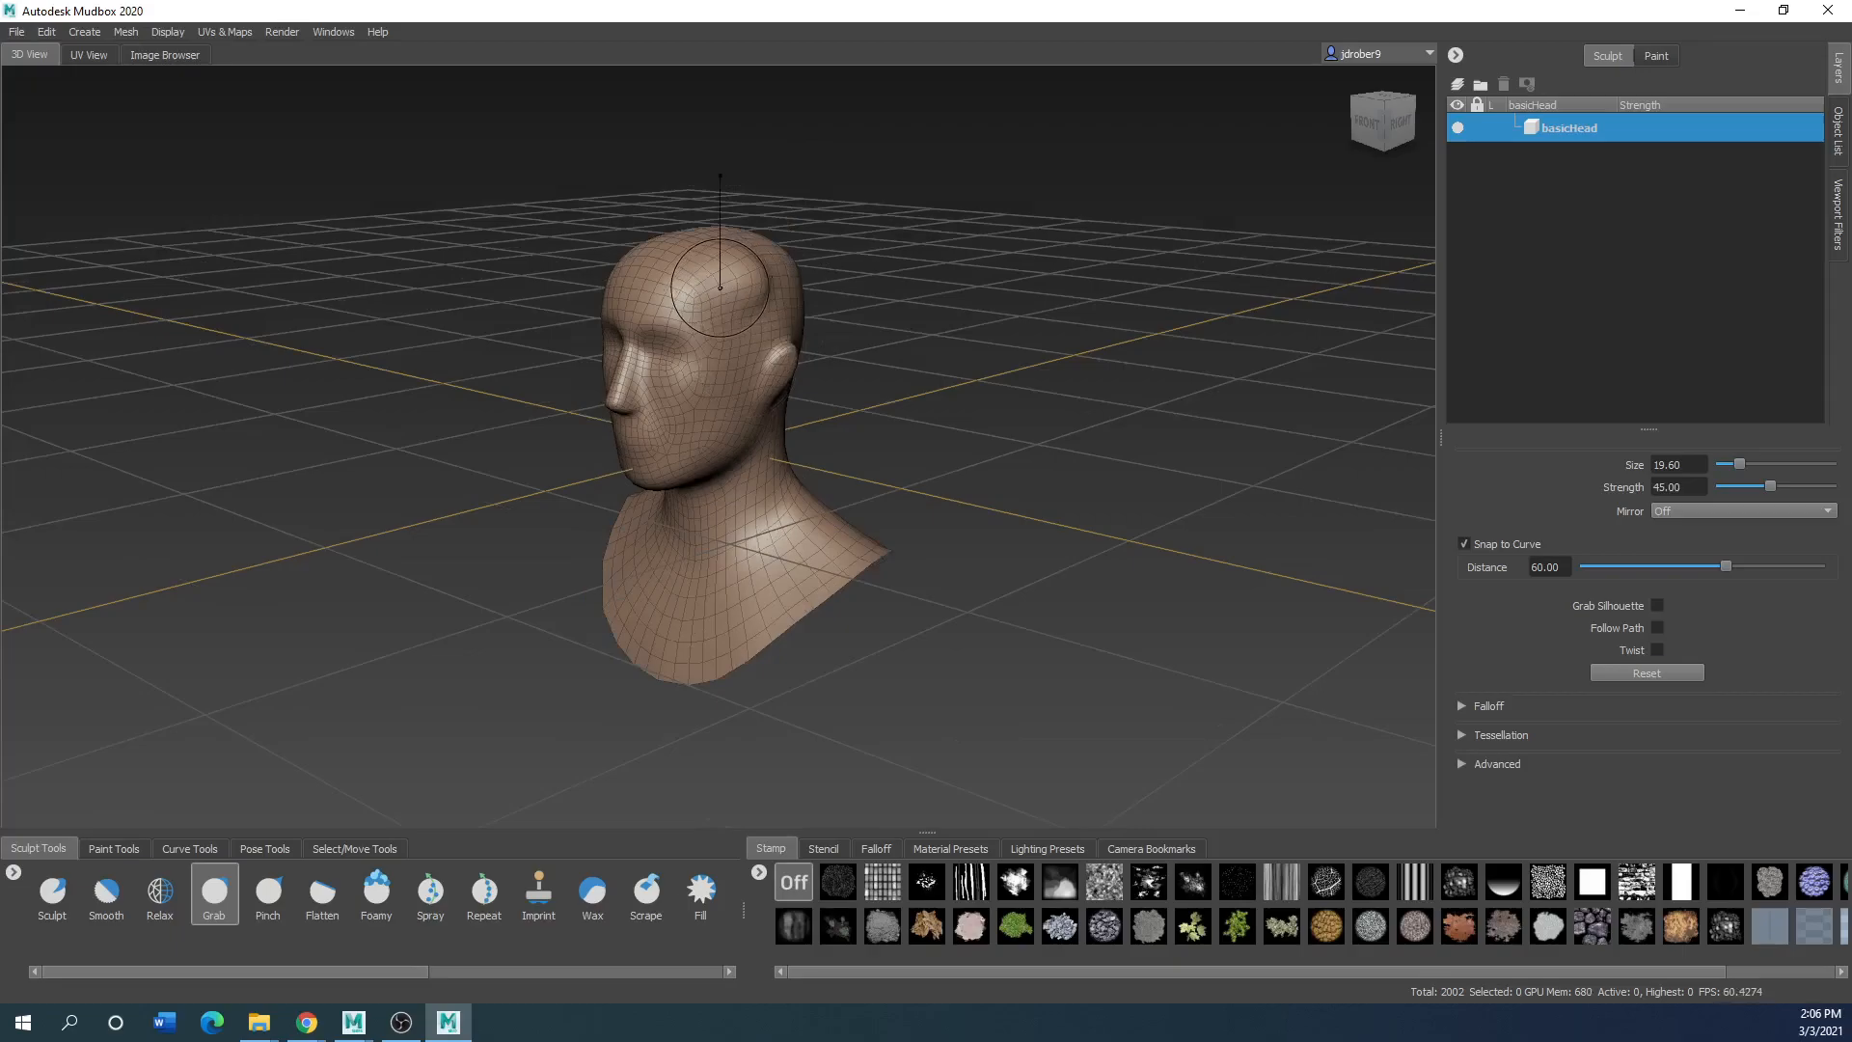
pyautogui.moveTo(719, 287); pyautogui.dragTo(772, 287)
pyautogui.moveTo(740, 356)
pyautogui.mouseDown()
pyautogui.moveTo(854, 355)
pyautogui.moveTo(820, 371)
pyautogui.moveTo(626, 317)
pyautogui.mouseUp()
pyautogui.moveTo(750, 470); pyautogui.dragTo(773, 538)
# Pull the cranium and lower head into new proportions with the Grab brush at size 92.20, checking the shape from several sides
pyautogui.keyDown('alt'); pyautogui.moveTo(941, 537); pyautogui.dragTo(928, 418); pyautogui.keyUp('alt')
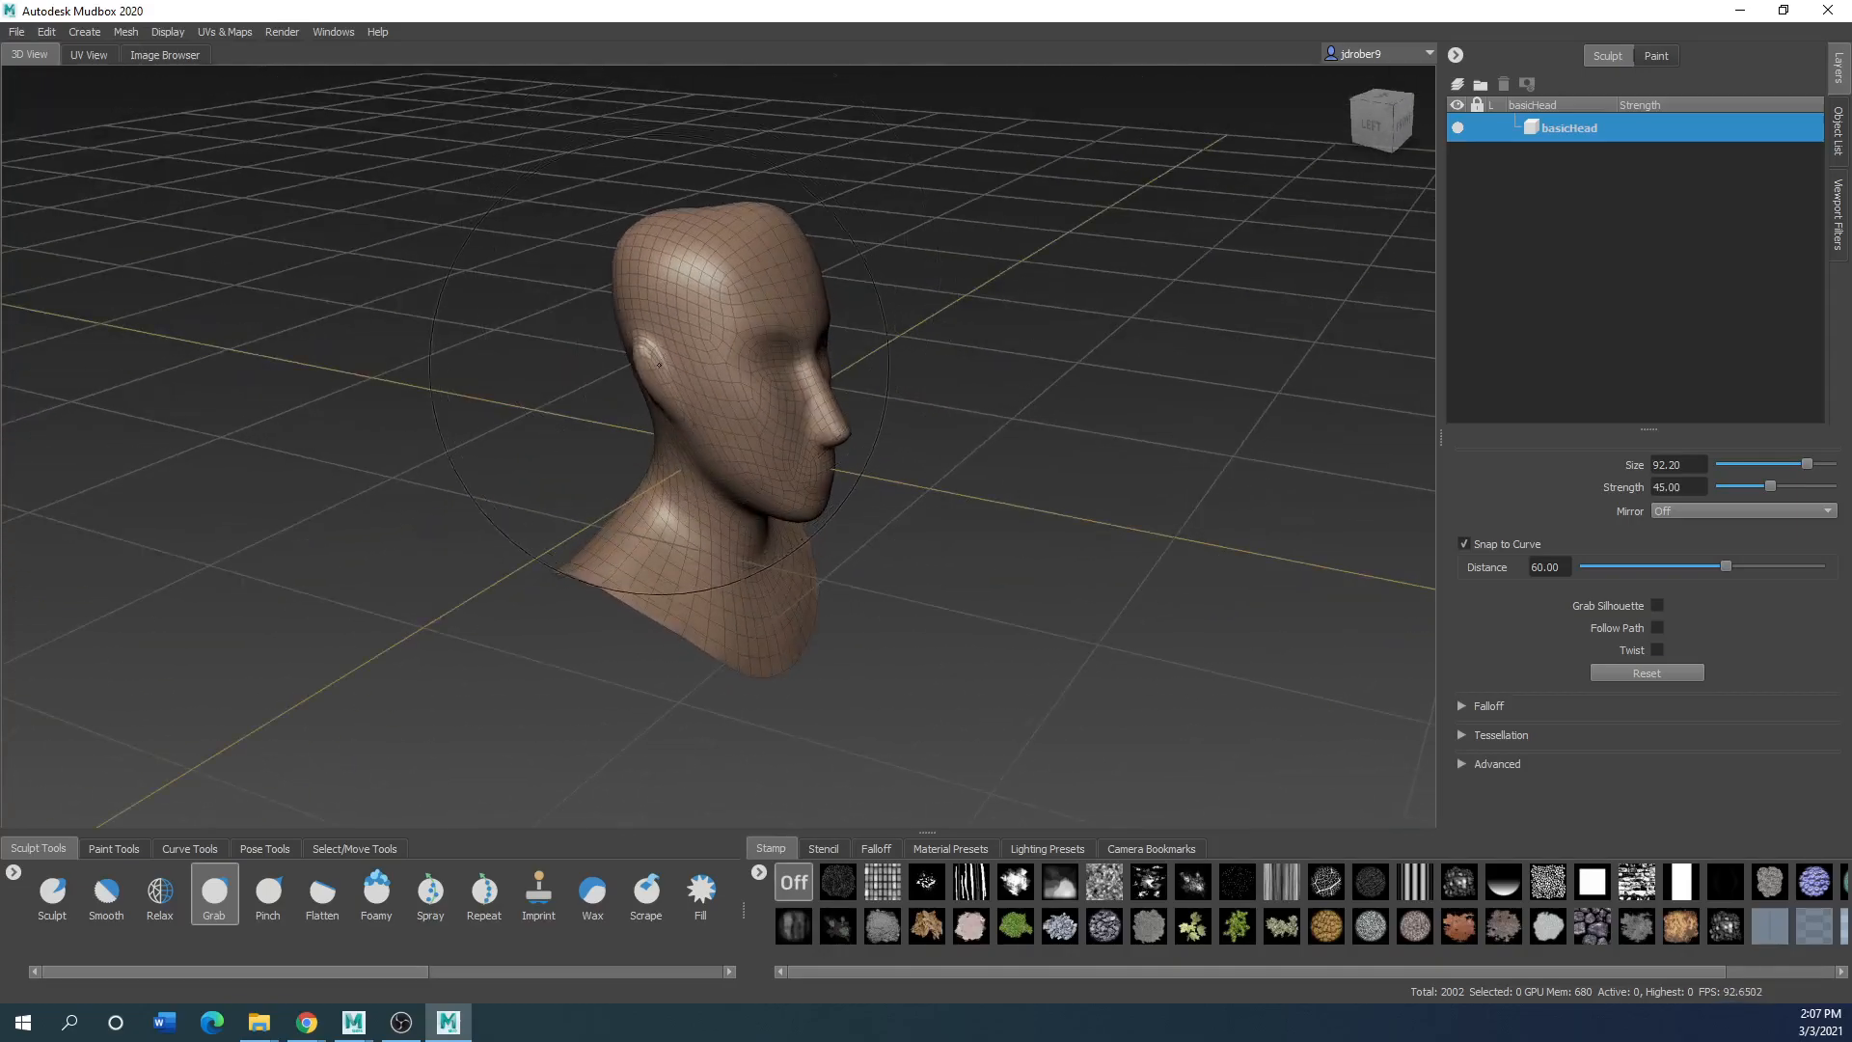
pyautogui.moveTo(626, 187)
pyautogui.keyDown('alt'); pyautogui.mouseDown()
pyautogui.moveTo(833, 359)
pyautogui.moveTo(886, 242)
pyautogui.mouseUp(); pyautogui.keyUp('alt')
pyautogui.moveTo(673, 219); pyautogui.dragTo(678, 206)
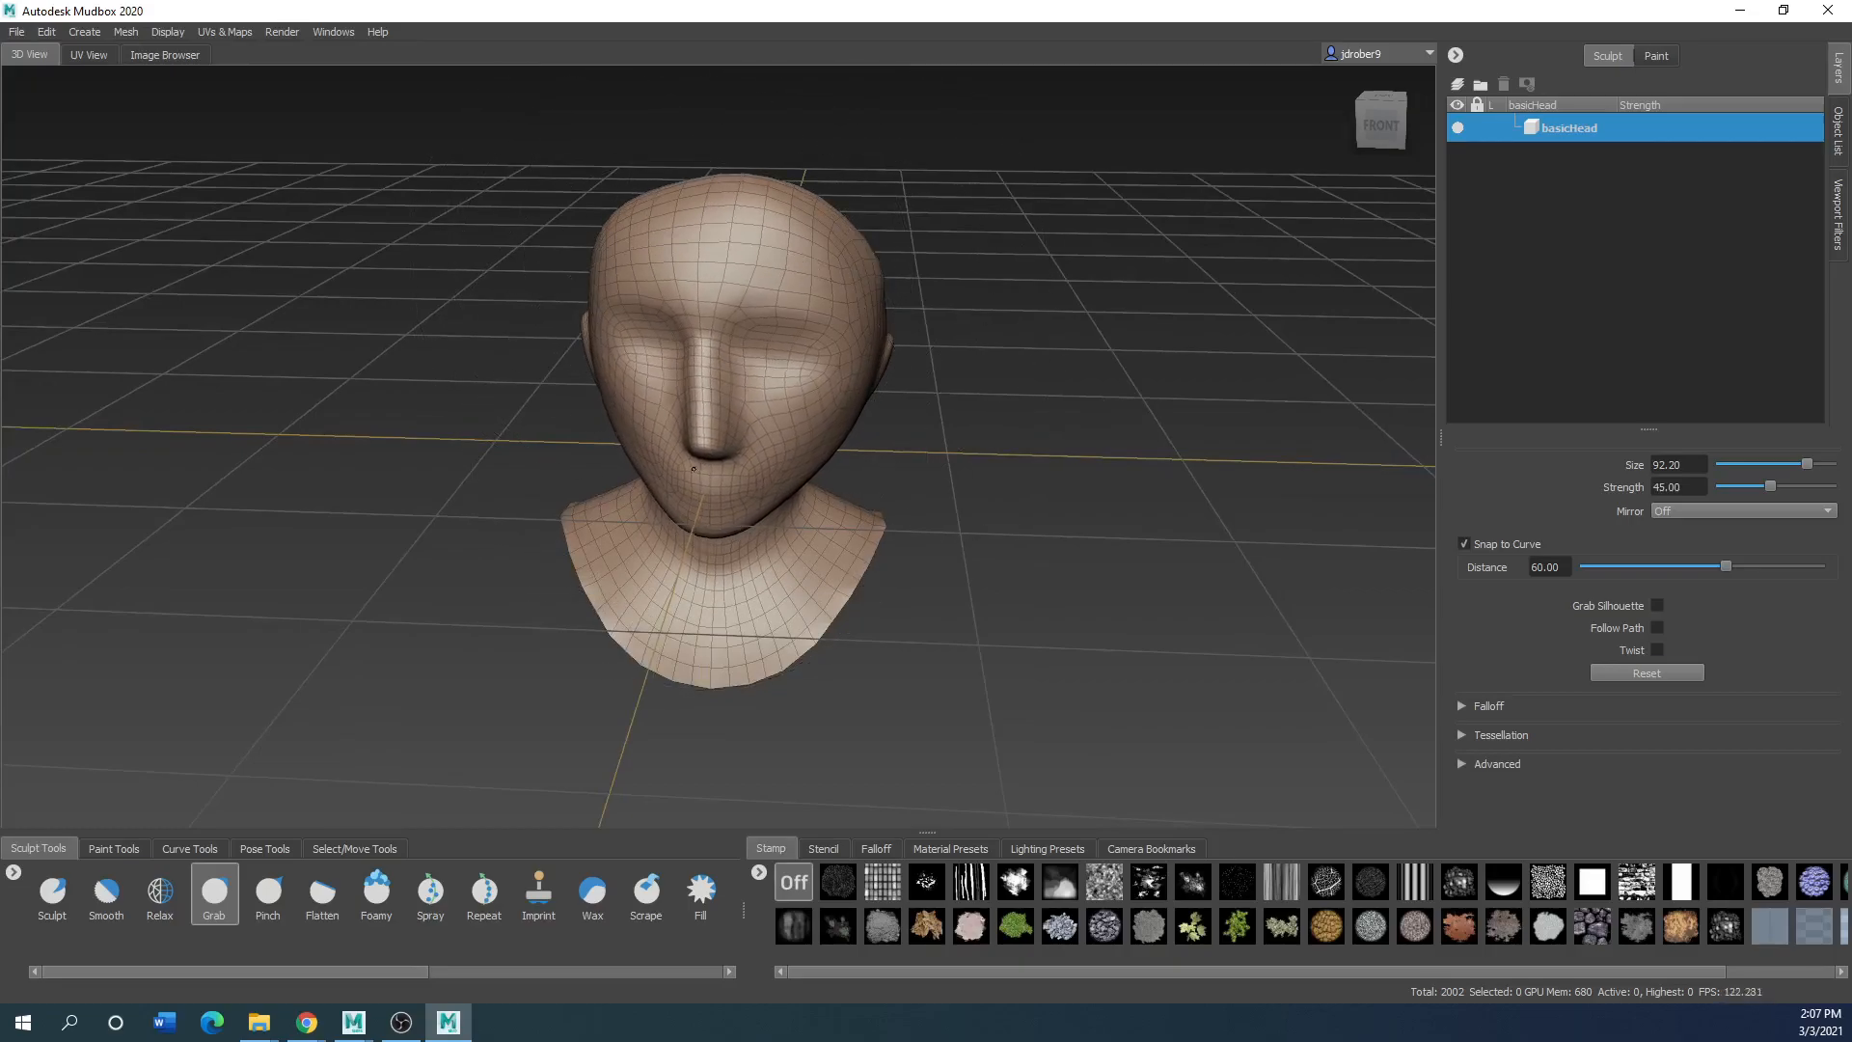
pyautogui.moveTo(738, 623)
pyautogui.keyDown('alt'); pyautogui.mouseDown()
pyautogui.moveTo(820, 273)
pyautogui.moveTo(844, 290)
pyautogui.mouseUp(); pyautogui.keyUp('alt')
pyautogui.moveTo(817, 521)
pyautogui.mouseDown()
pyautogui.moveTo(820, 588)
pyautogui.moveTo(816, 521)
pyautogui.moveTo(947, 570)
pyautogui.mouseUp()
pyautogui.keyDown('alt'); pyautogui.moveTo(906, 502); pyautogui.dragTo(550, 418); pyautogui.keyUp('alt')
pyautogui.keyDown('alt'); pyautogui.moveTo(680, 473); pyautogui.dragTo(594, 476); pyautogui.keyUp('alt')
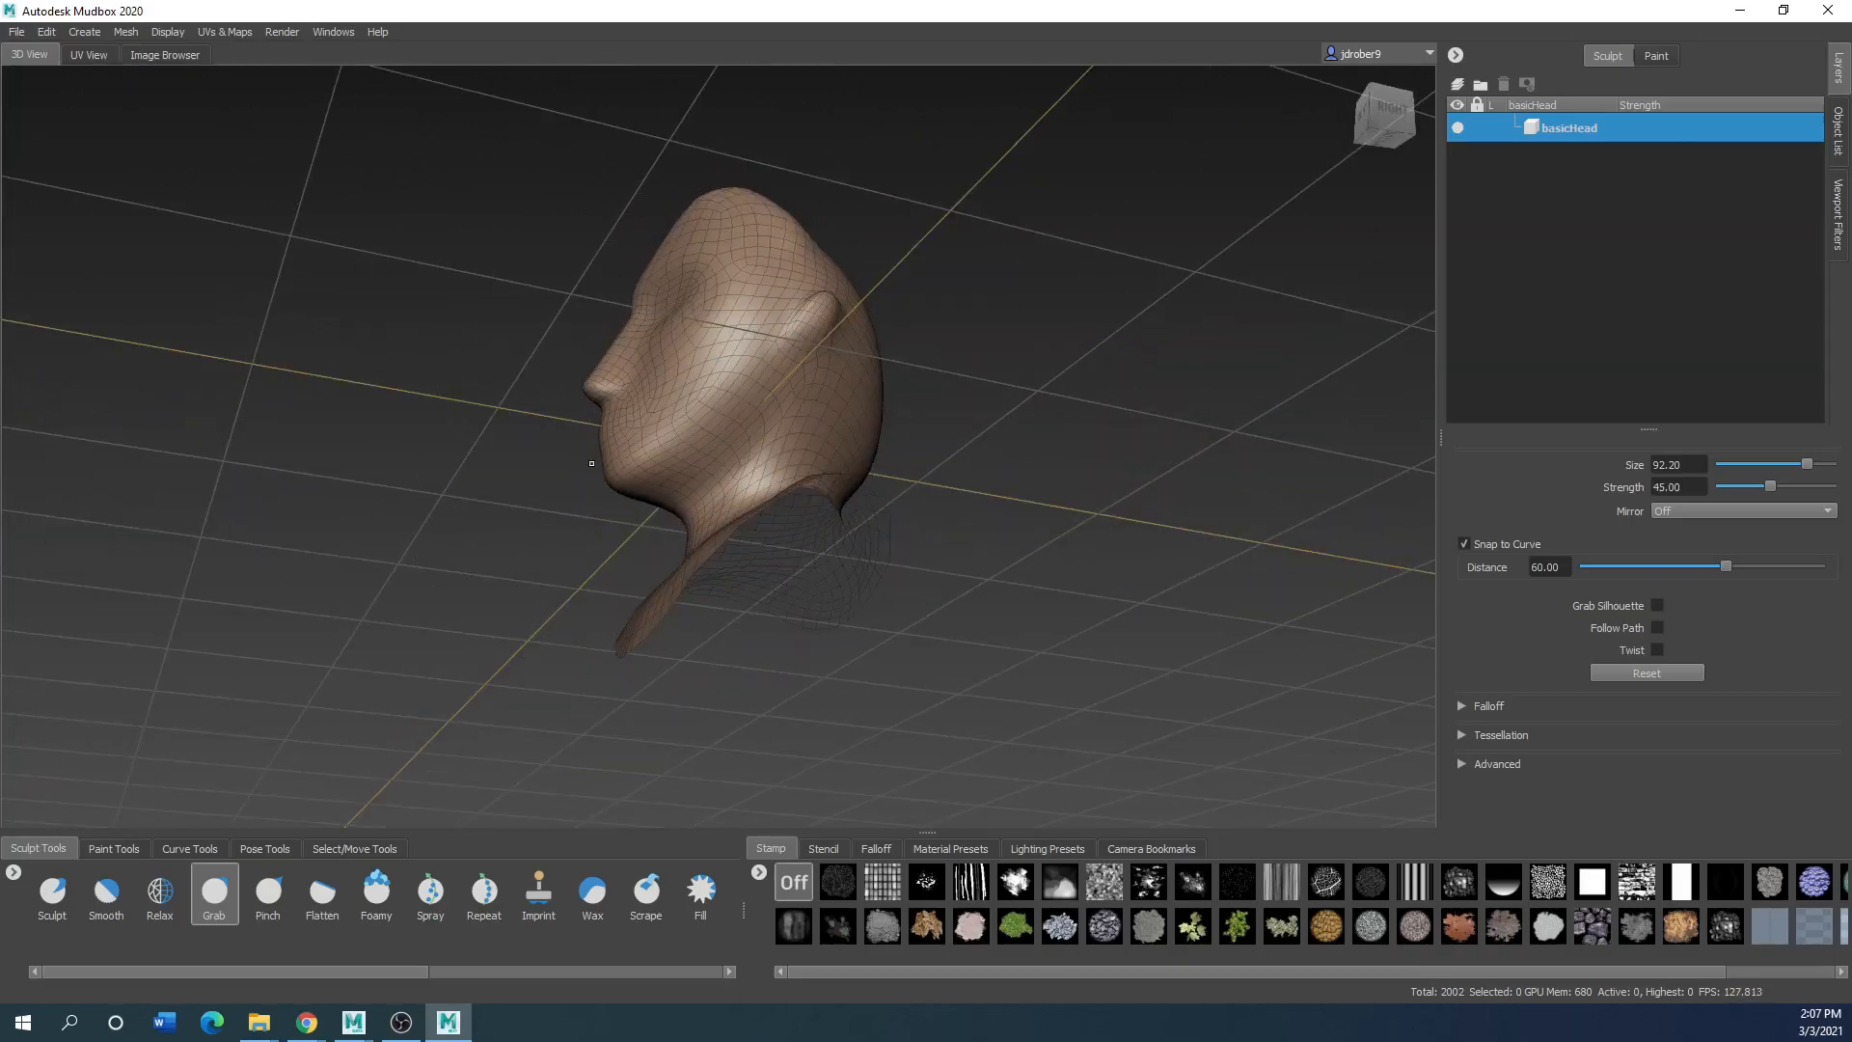
pyautogui.scroll(-5, 627, 521)
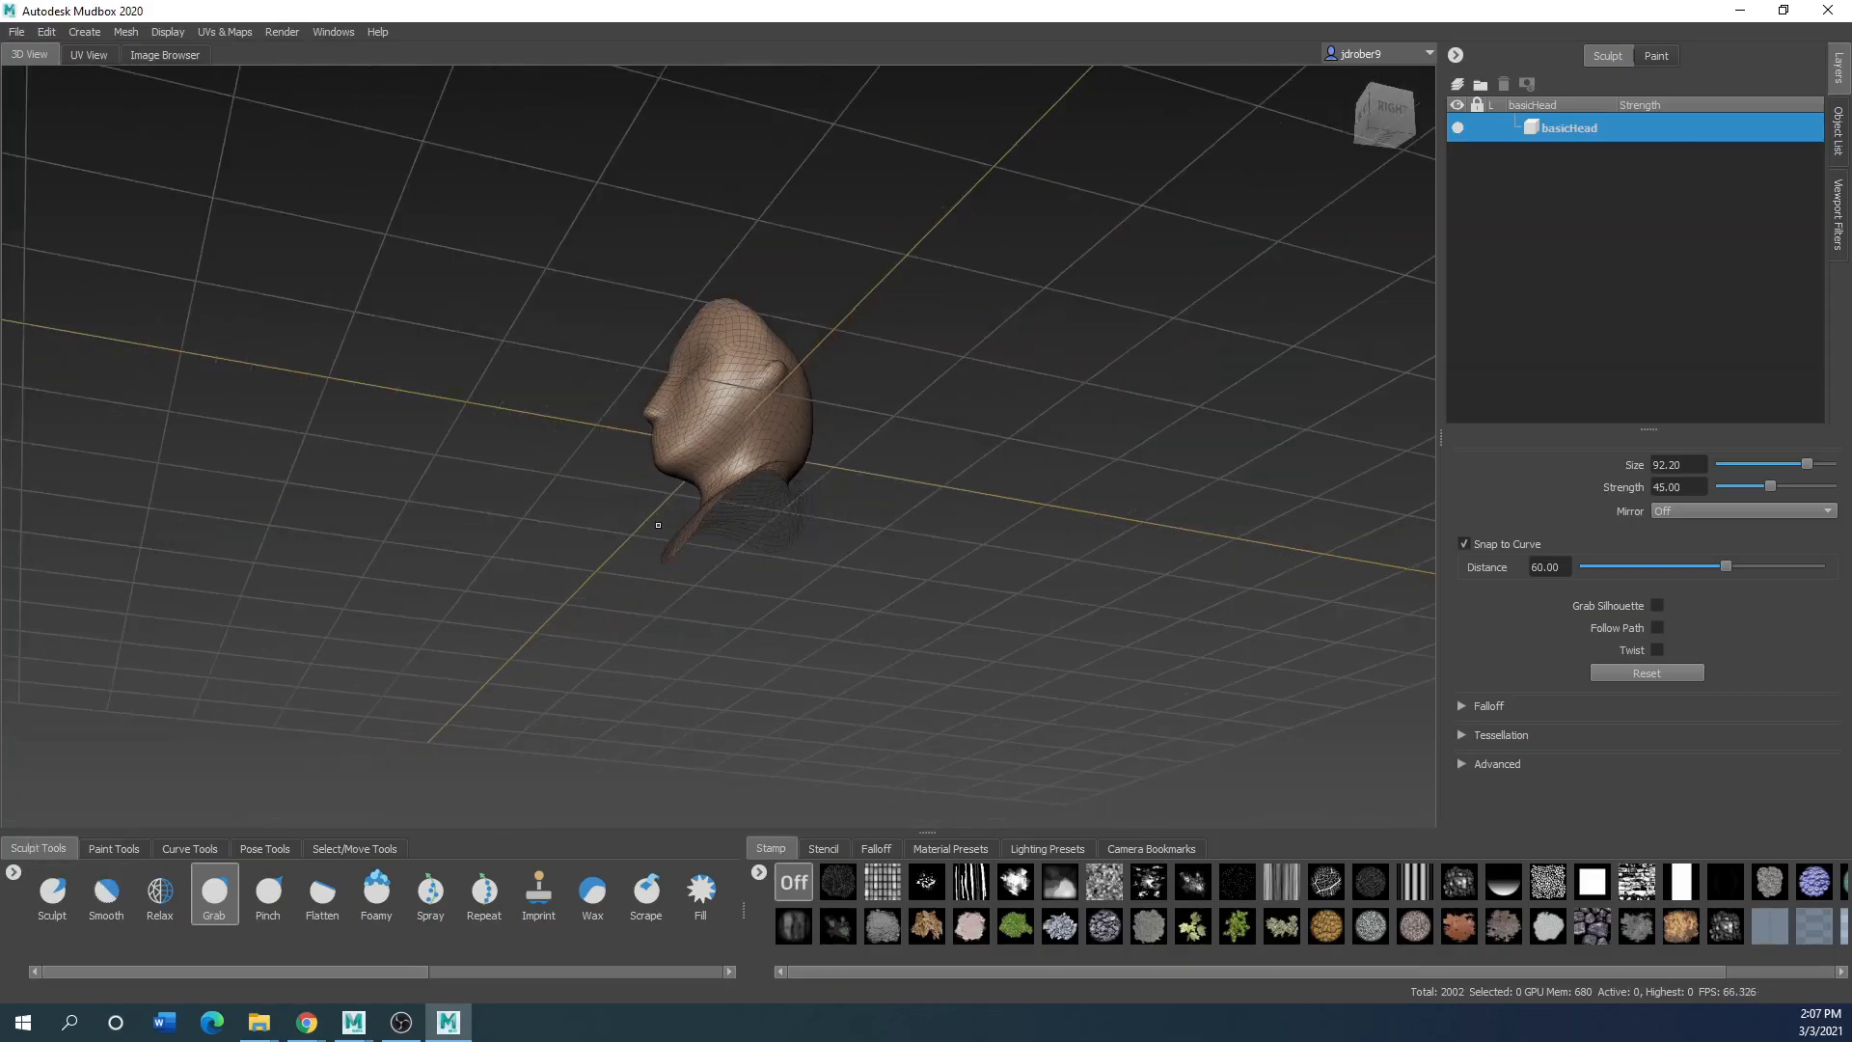
pyautogui.keyDown('alt'); pyautogui.moveTo(692, 415); pyautogui.dragTo(719, 513); pyautogui.keyUp('alt')
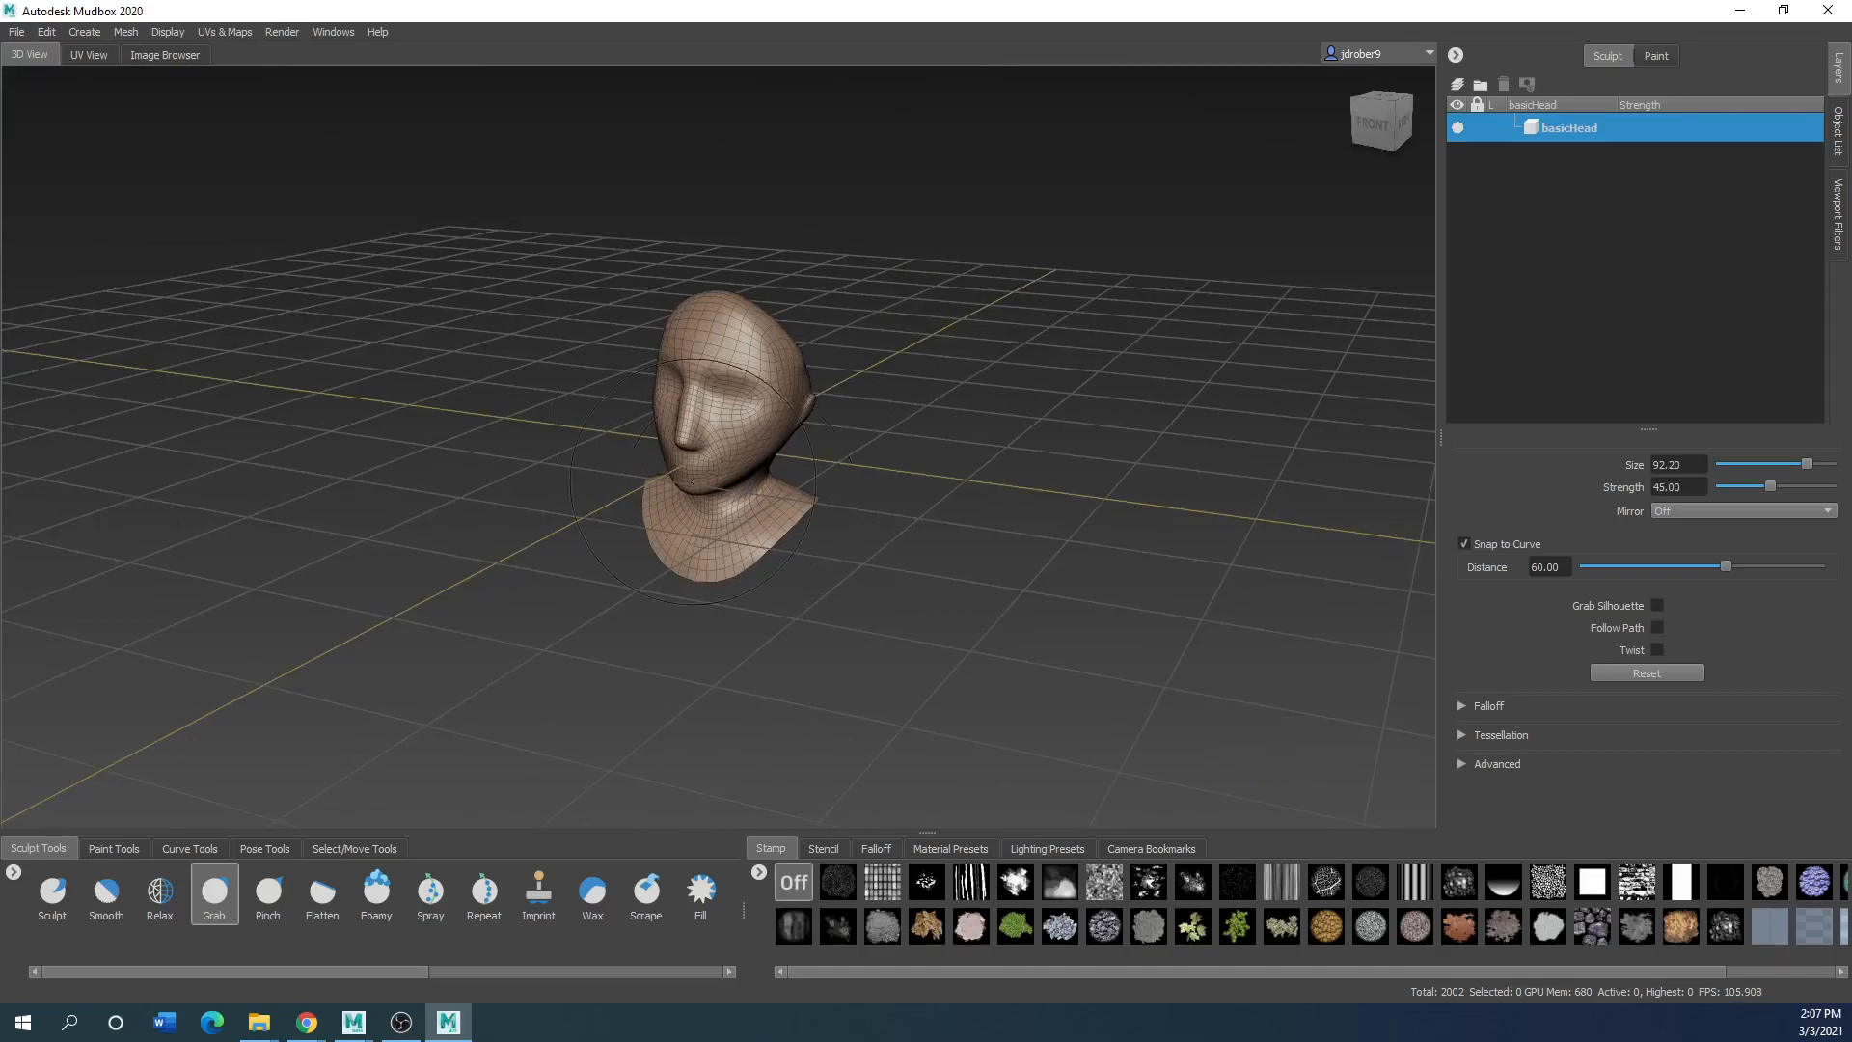